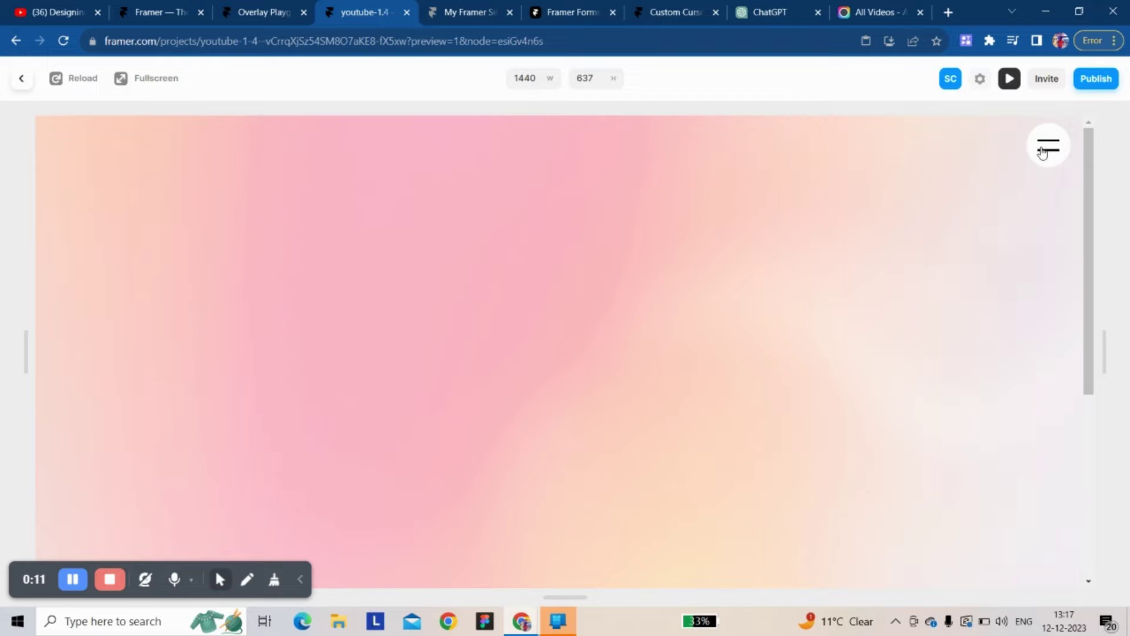
Open and close the finished sidebar menu in the preview, and return to the editing canvas.
click(1043, 153)
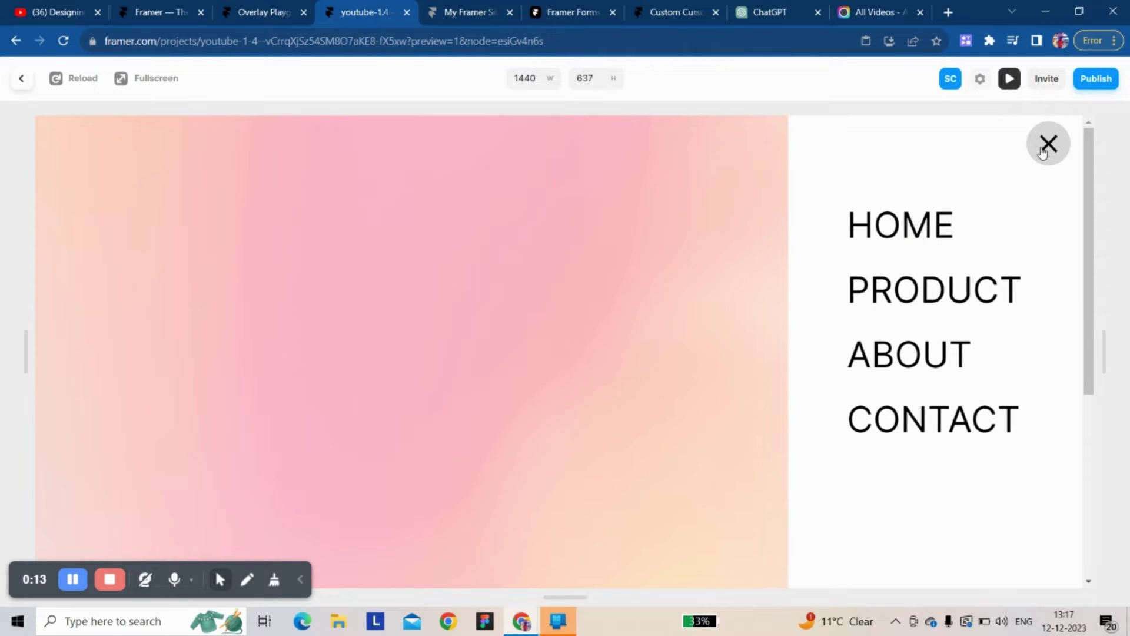
click(1042, 152)
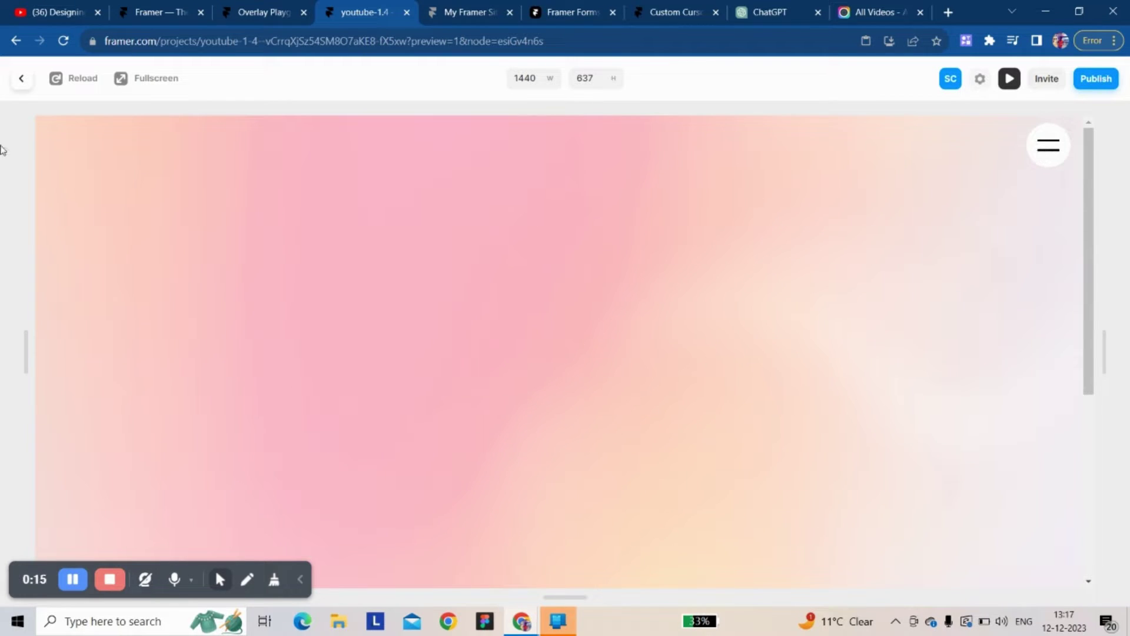
click(22, 79)
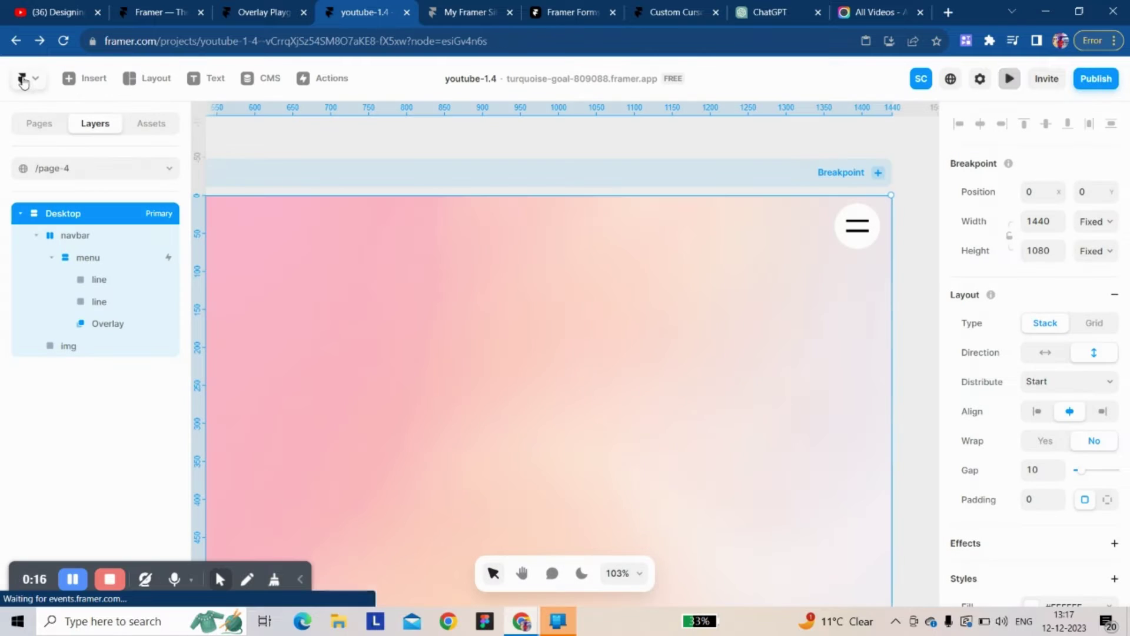
click(362, 151)
scroll(361, 150, down, 2)
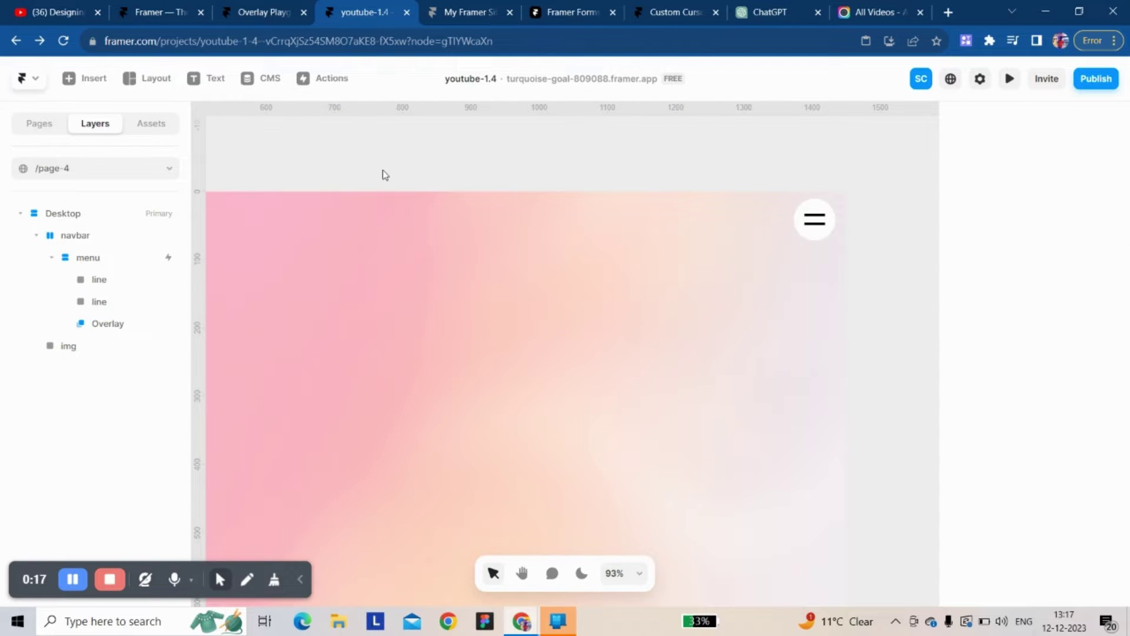
scroll(379, 159, down, 1)
click(345, 179)
scroll(345, 179, left, 2)
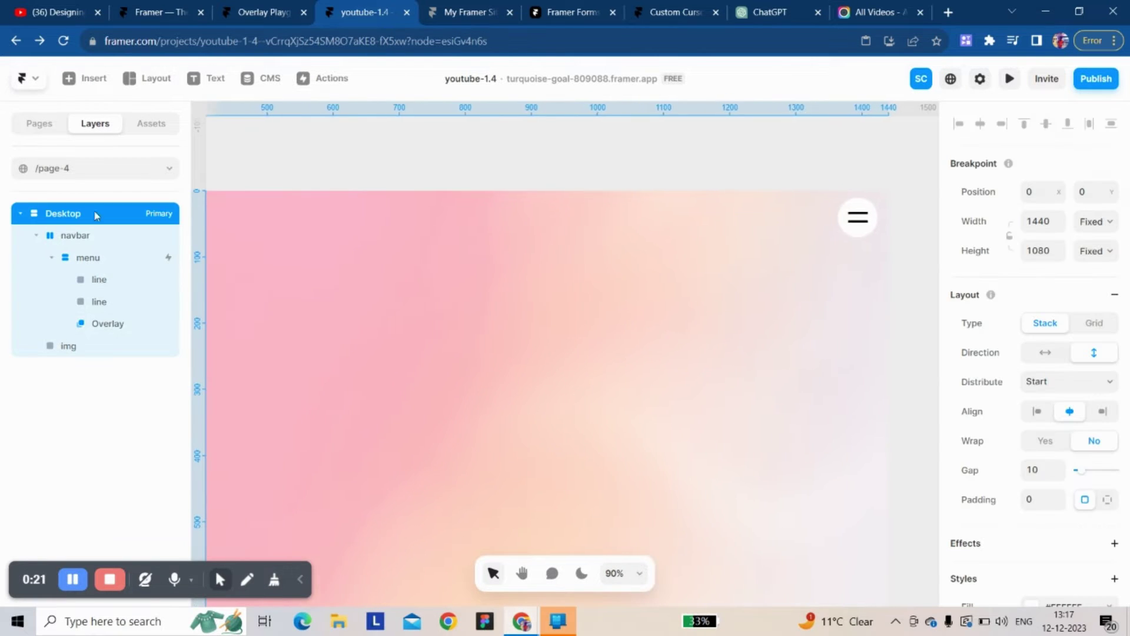
click(119, 170)
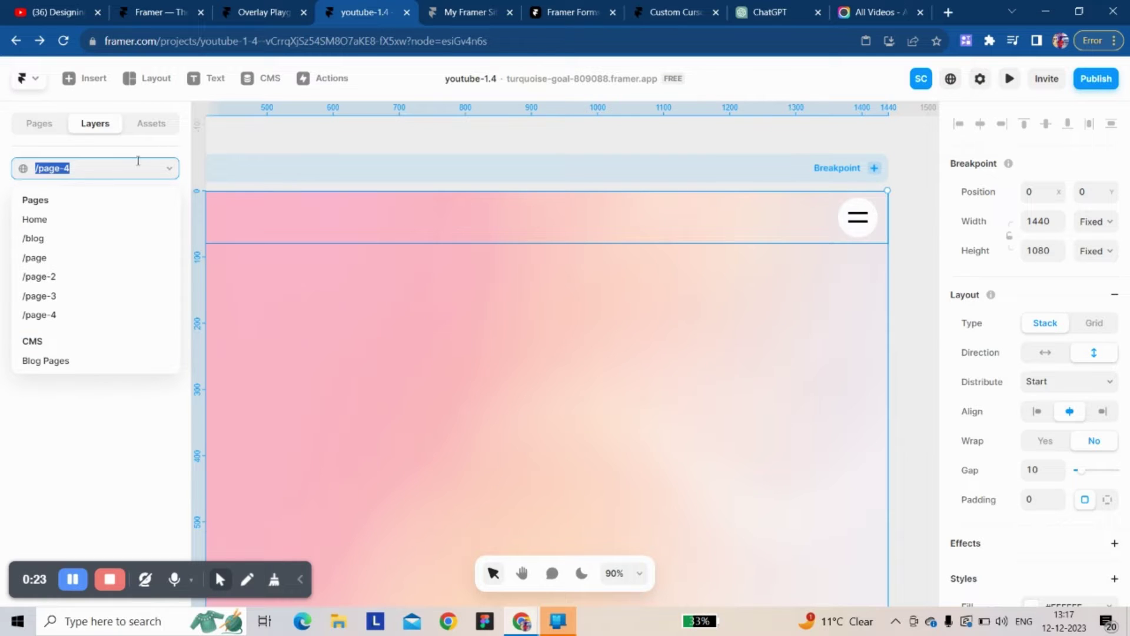
click(245, 149)
Add a new web page to the project and name it sidebar-menu.
click(36, 125)
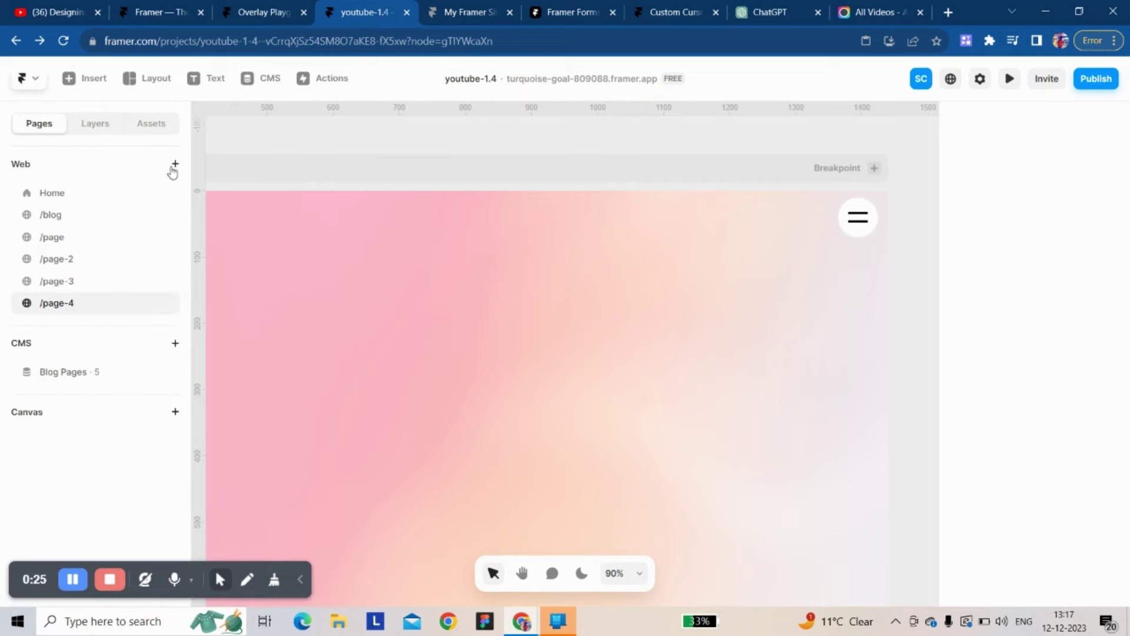
click(174, 165)
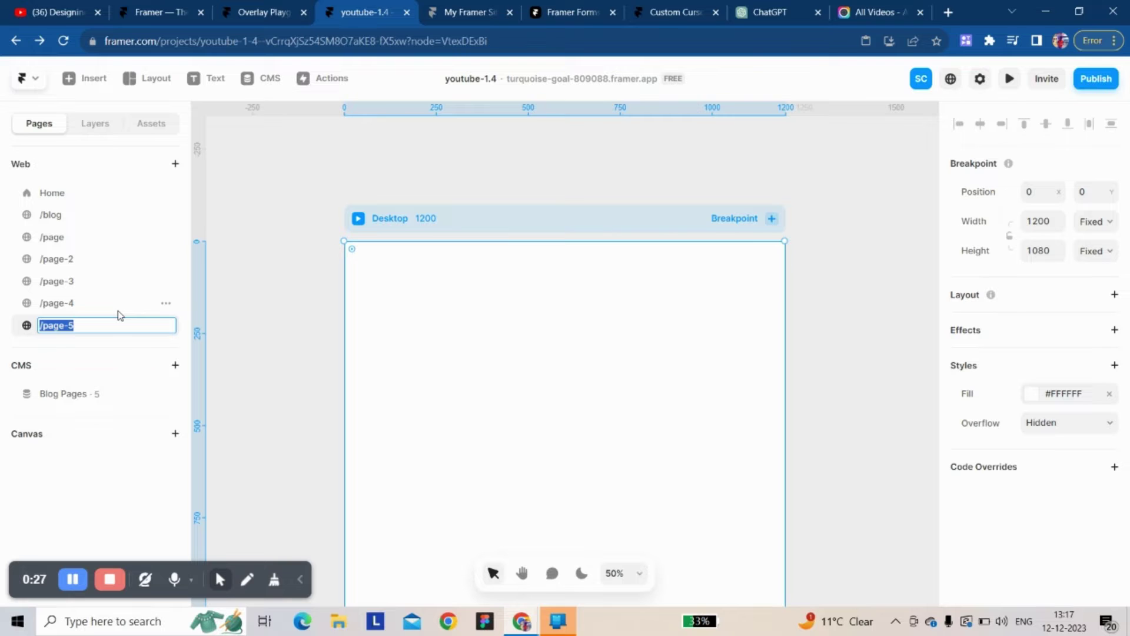
text(sidebar-menu)
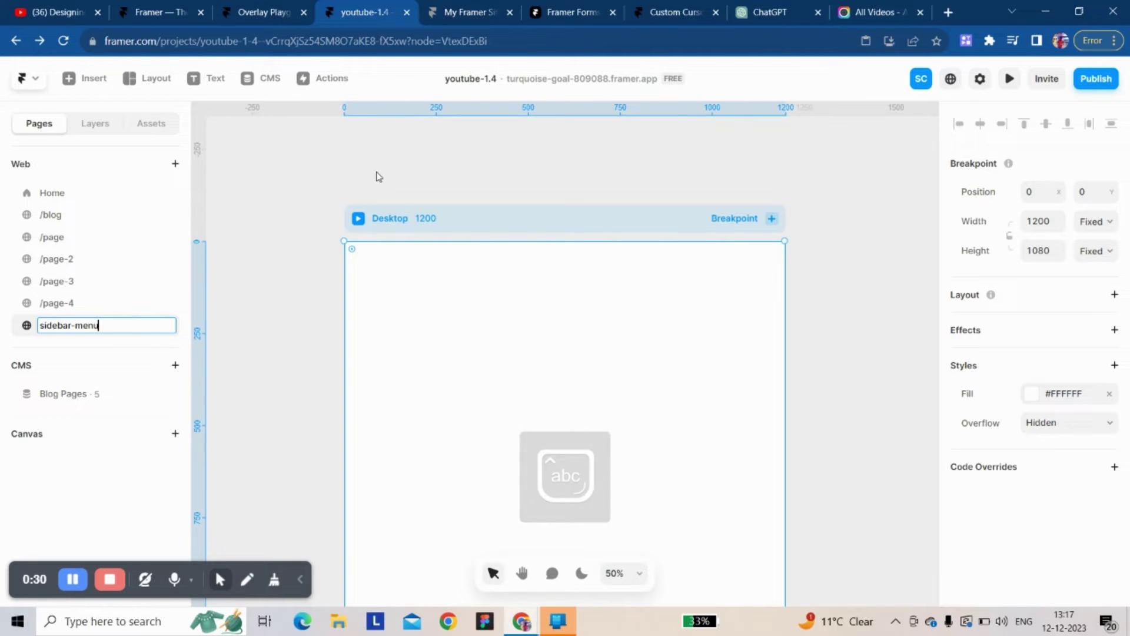
click(378, 175)
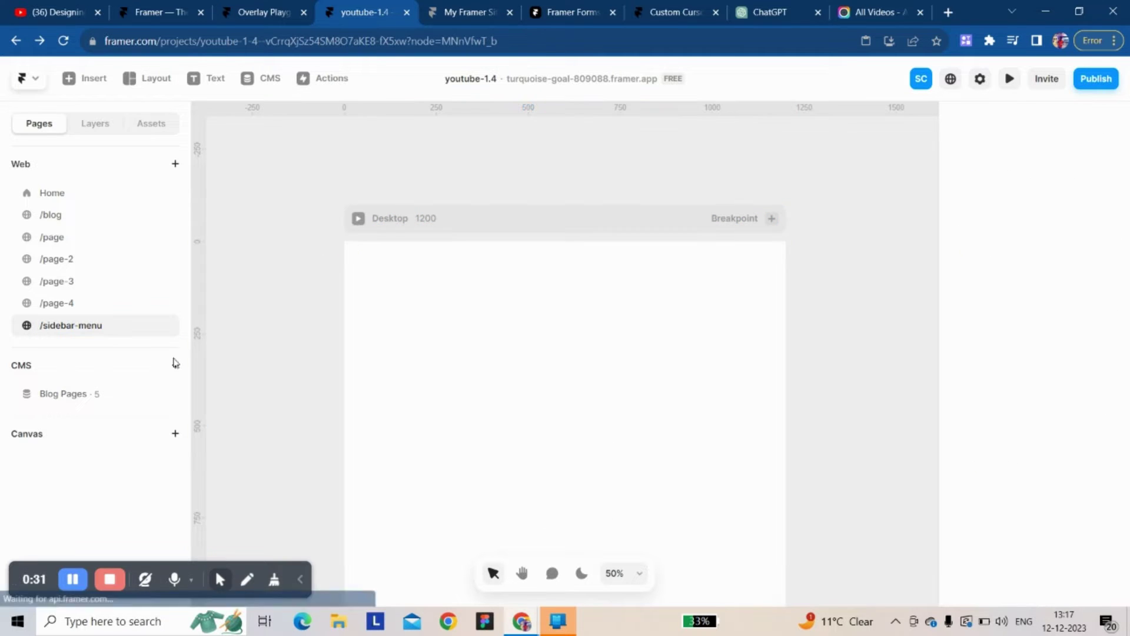
Set the Desktop breakpoint's width to 1440 on the sidebar-menu page.
click(641, 216)
click(1031, 230)
text(1440)
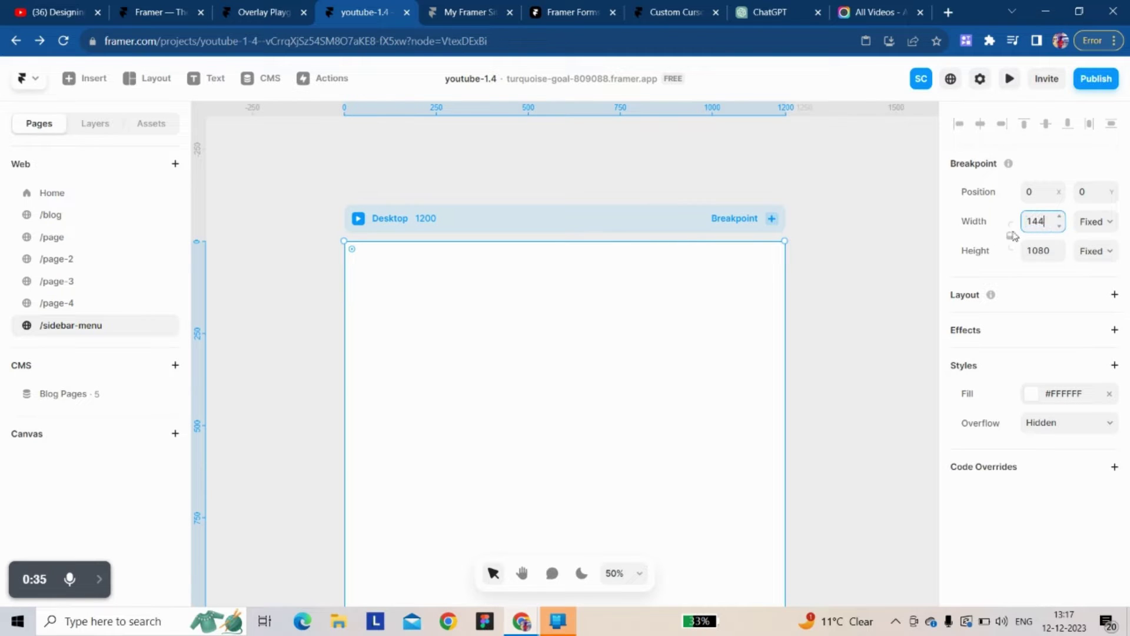
key(Return)
click(524, 205)
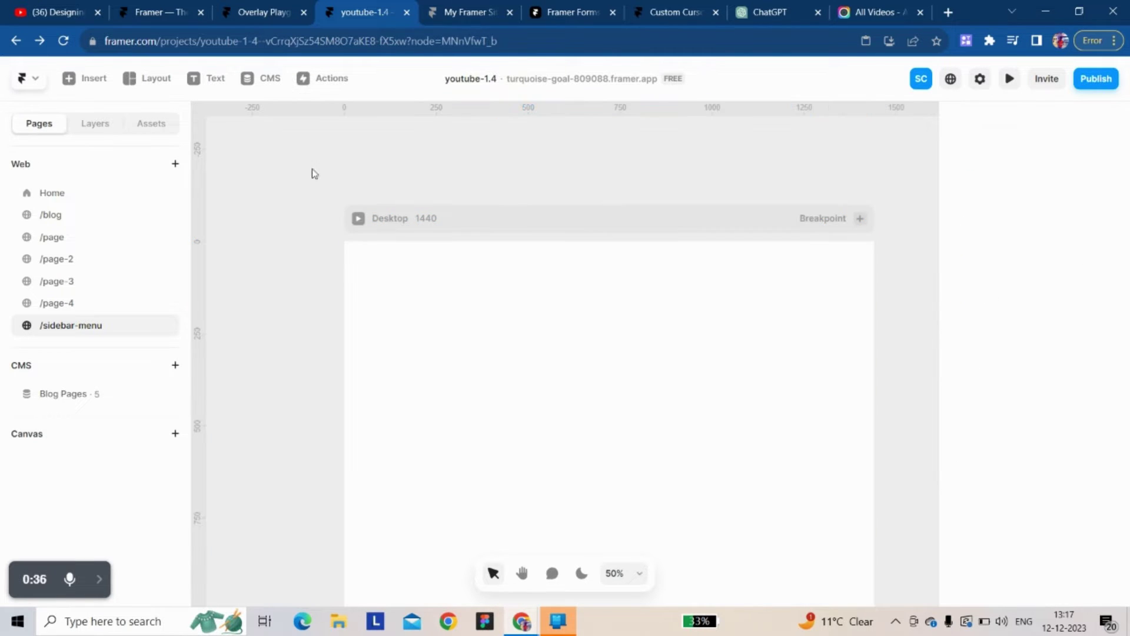
Draw a wide horizontal frame of about 1084 by 58 px near the upper edge of the Desktop page.
click(147, 79)
click(155, 116)
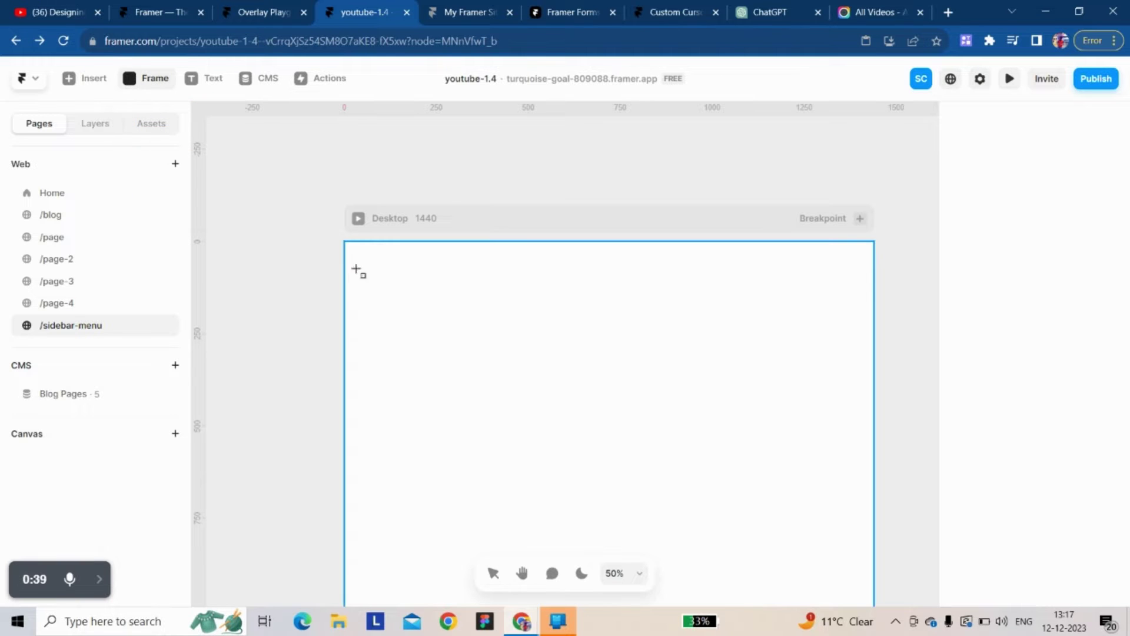
drag(373, 255, 758, 276)
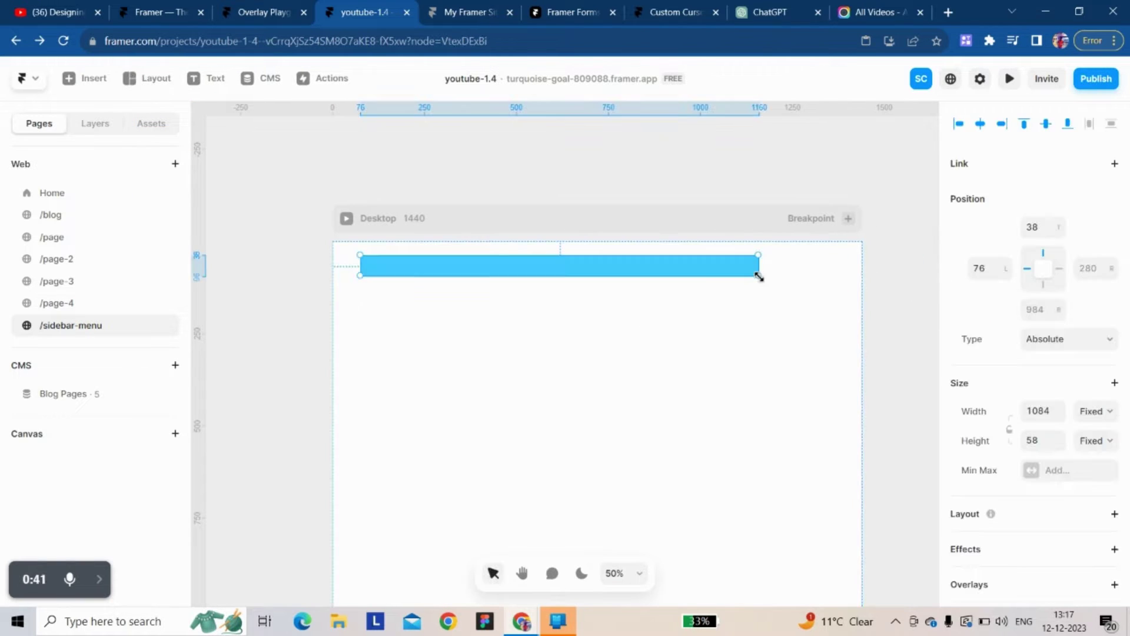
click(671, 240)
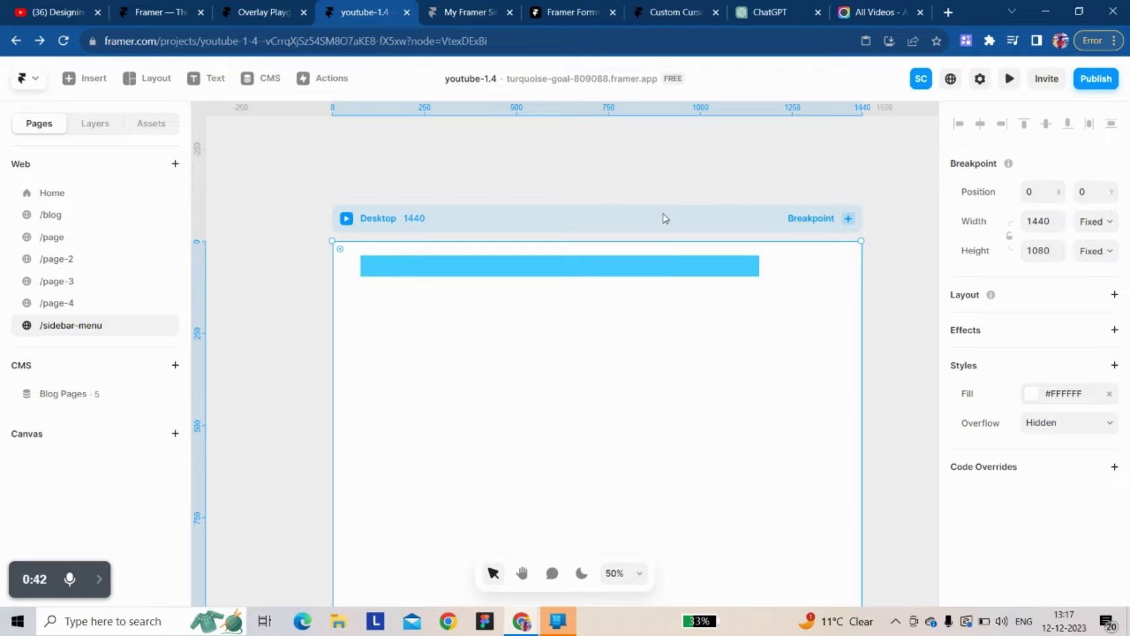
Set the horizontal frame's position type to Fixed and its width to 100% relative.
click(667, 271)
click(1031, 341)
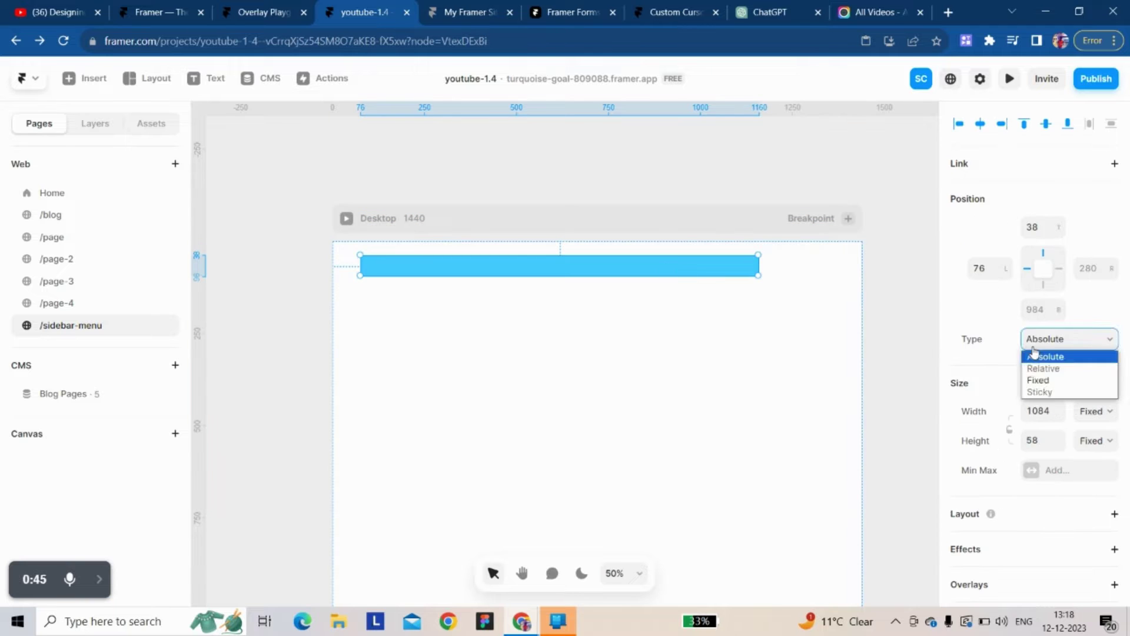
click(1036, 378)
click(1096, 411)
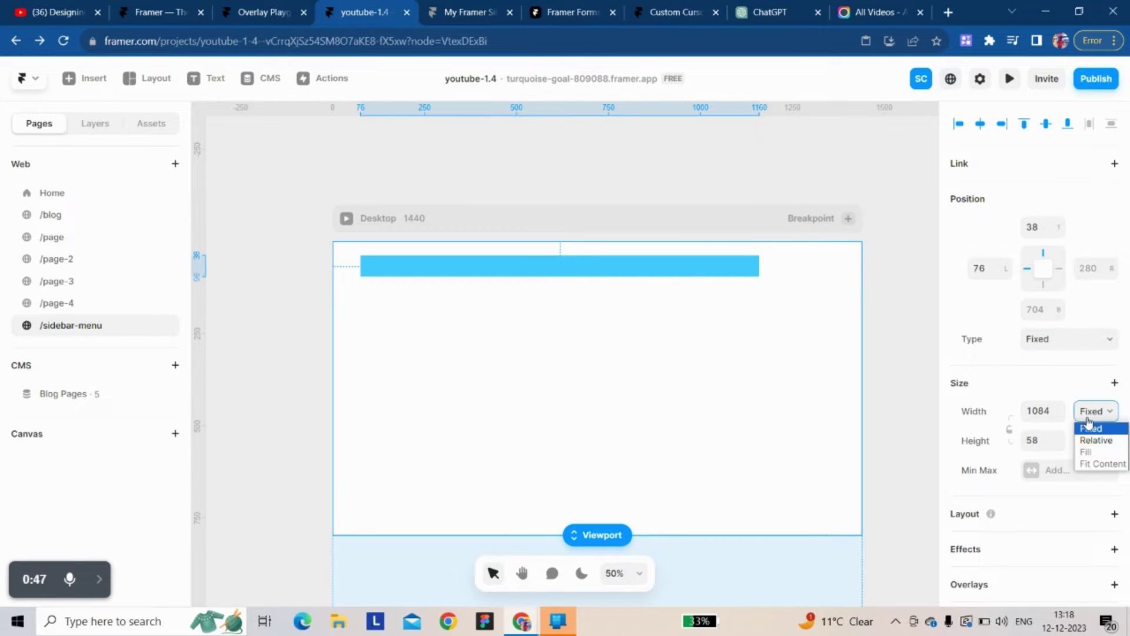
click(1092, 439)
click(1039, 410)
text(100)
key(Return)
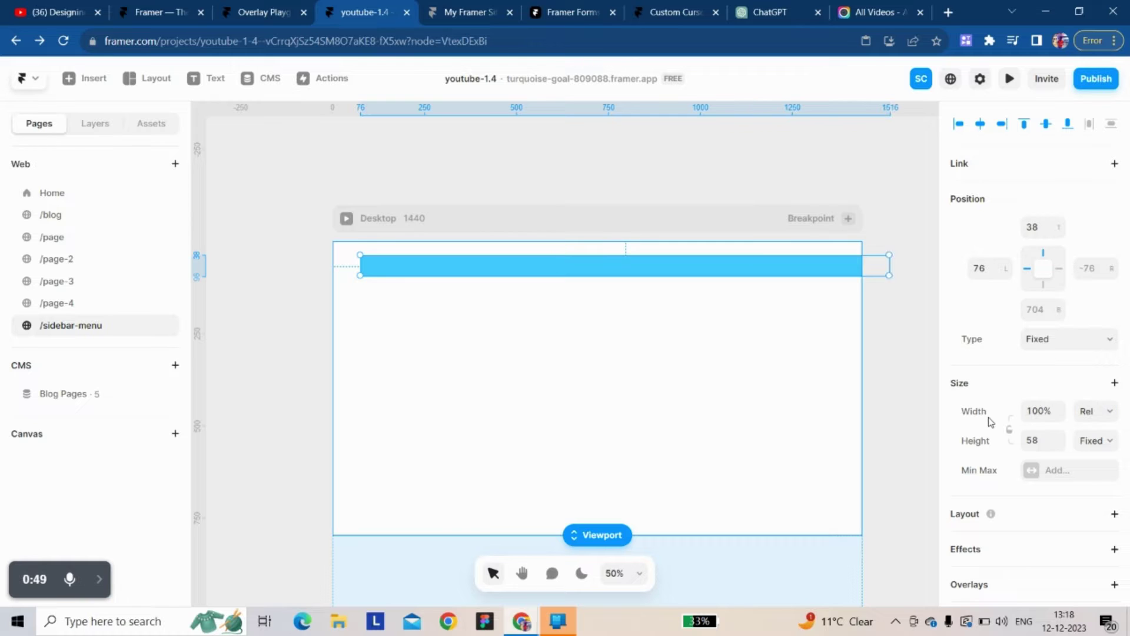
Align the fixed frame to the page's horizontal centre and upper edge, and set its height to 80.
click(980, 123)
click(1024, 125)
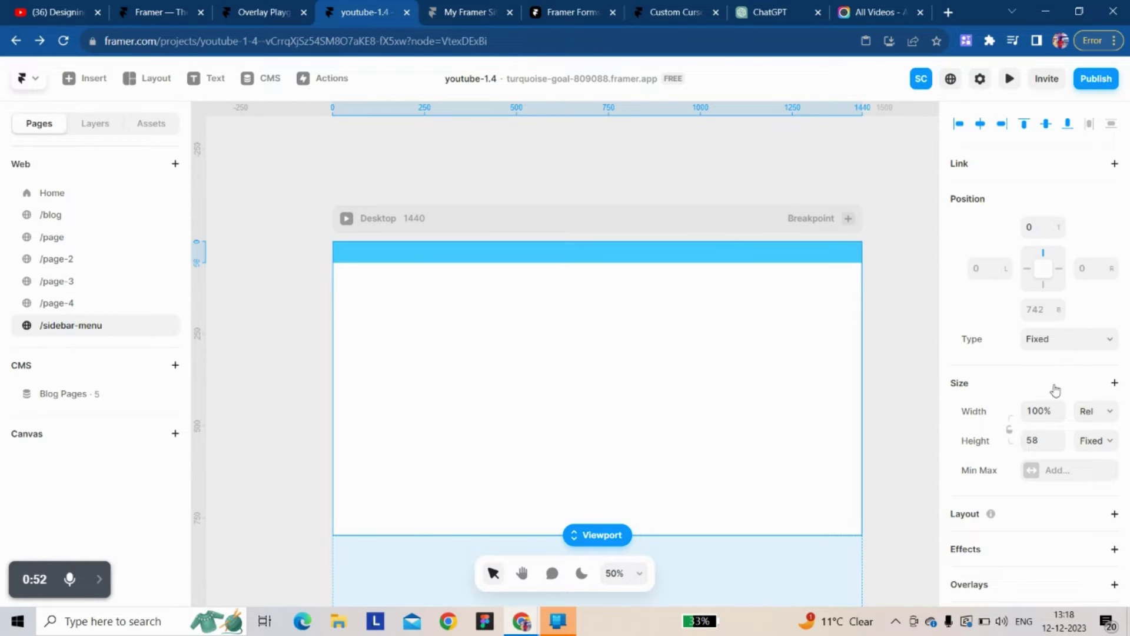
click(1034, 440)
text(80)
key(Return)
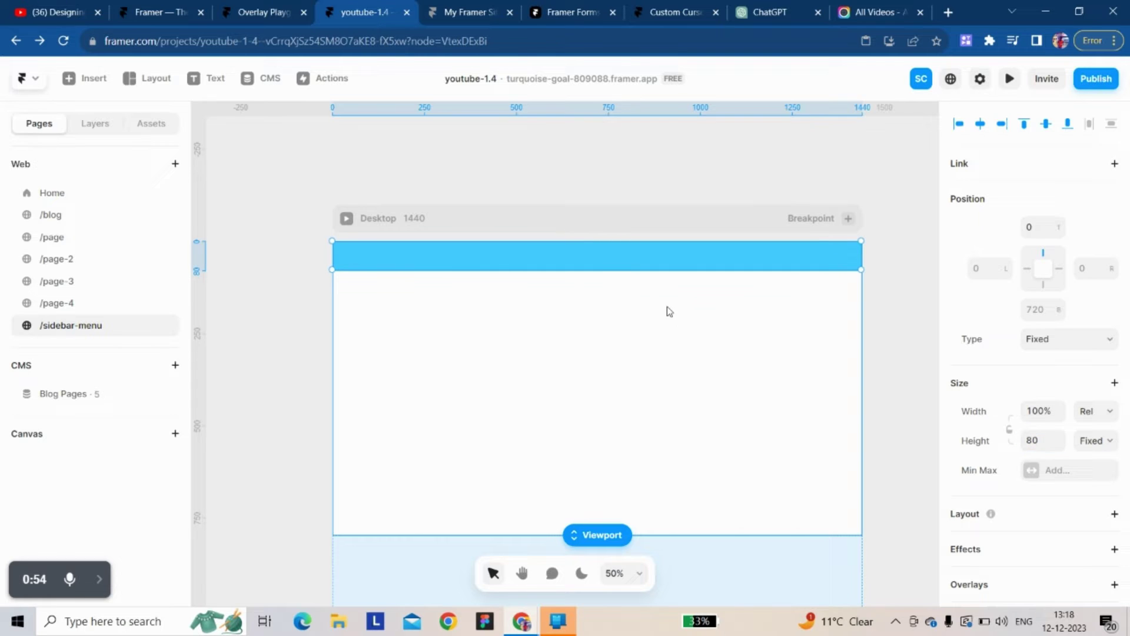
click(541, 178)
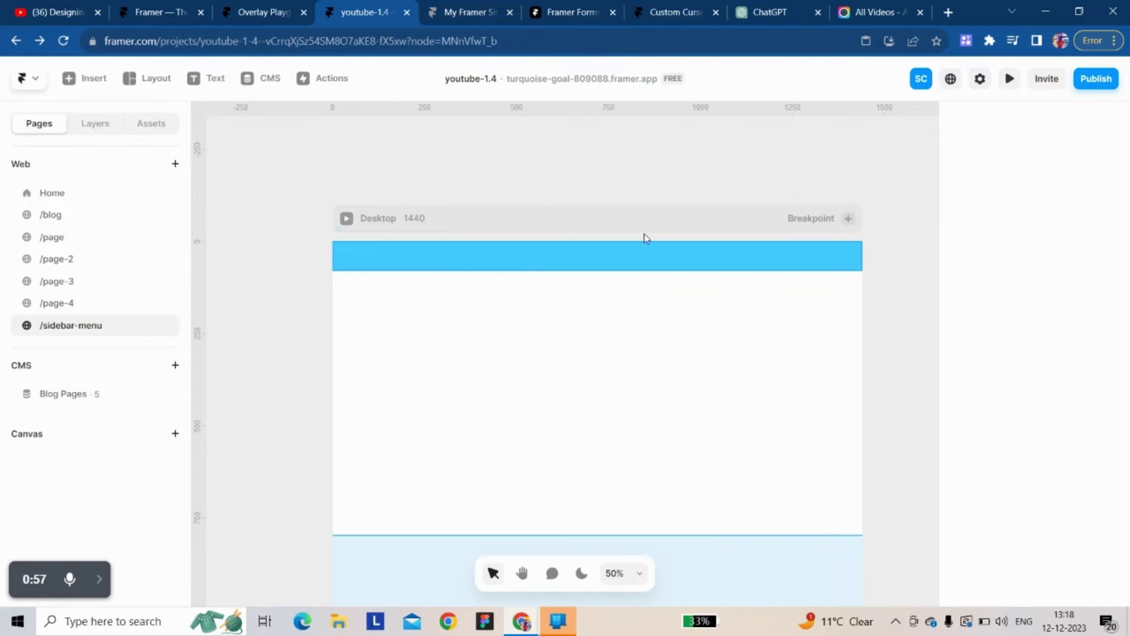
Change the fill of the fixed header frame to white, #FFFFFF.
click(646, 257)
scroll(1008, 435, down, 3)
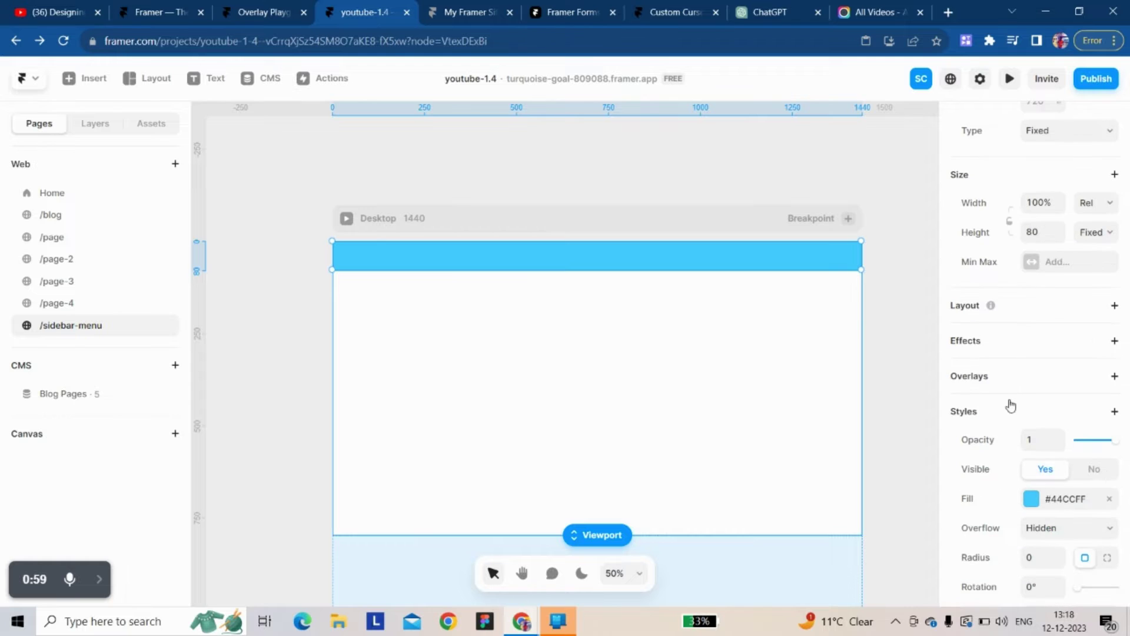
click(1054, 498)
drag(812, 389, 678, 345)
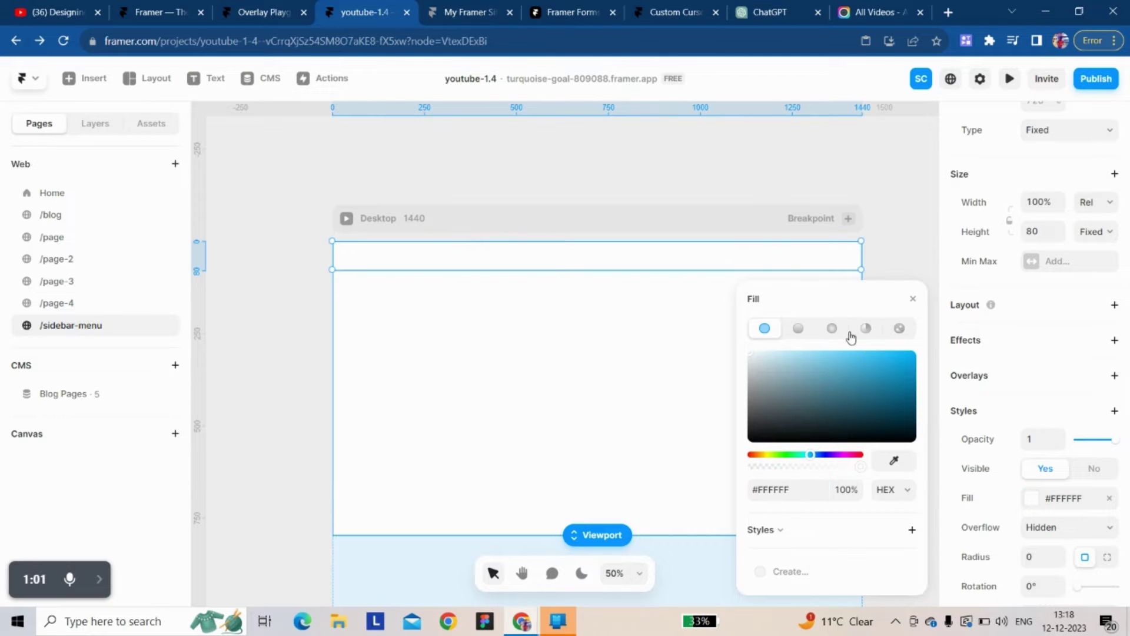
click(912, 299)
click(644, 189)
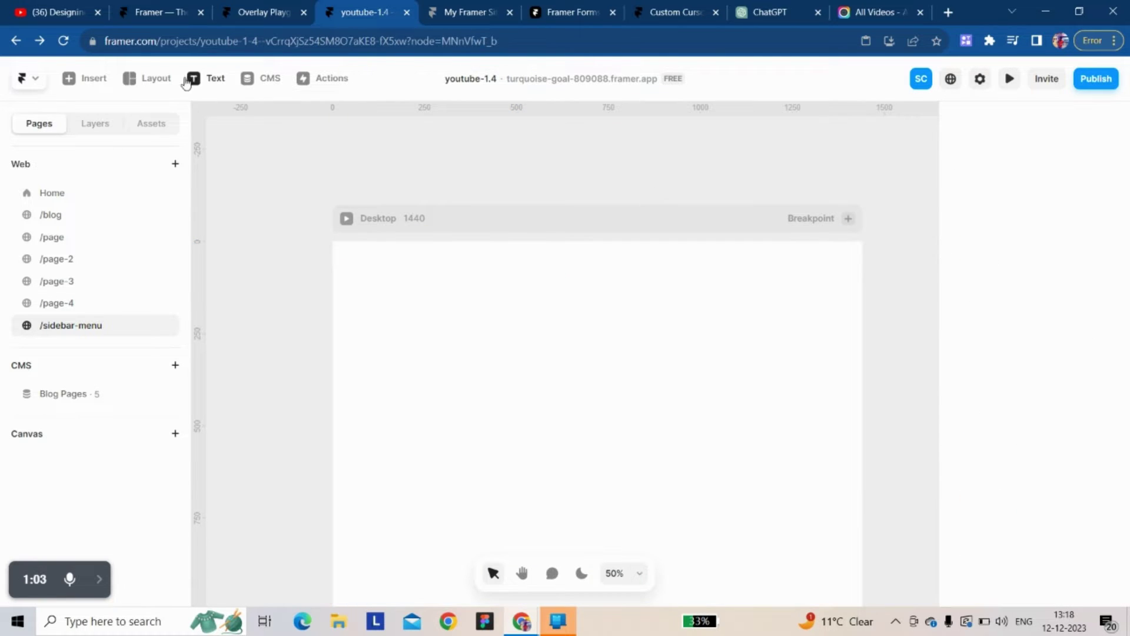
Draw a small frame on the empty canvas above the Desktop page and size it 60 by 60.
click(147, 78)
click(134, 115)
drag(452, 144, 476, 168)
click(1028, 285)
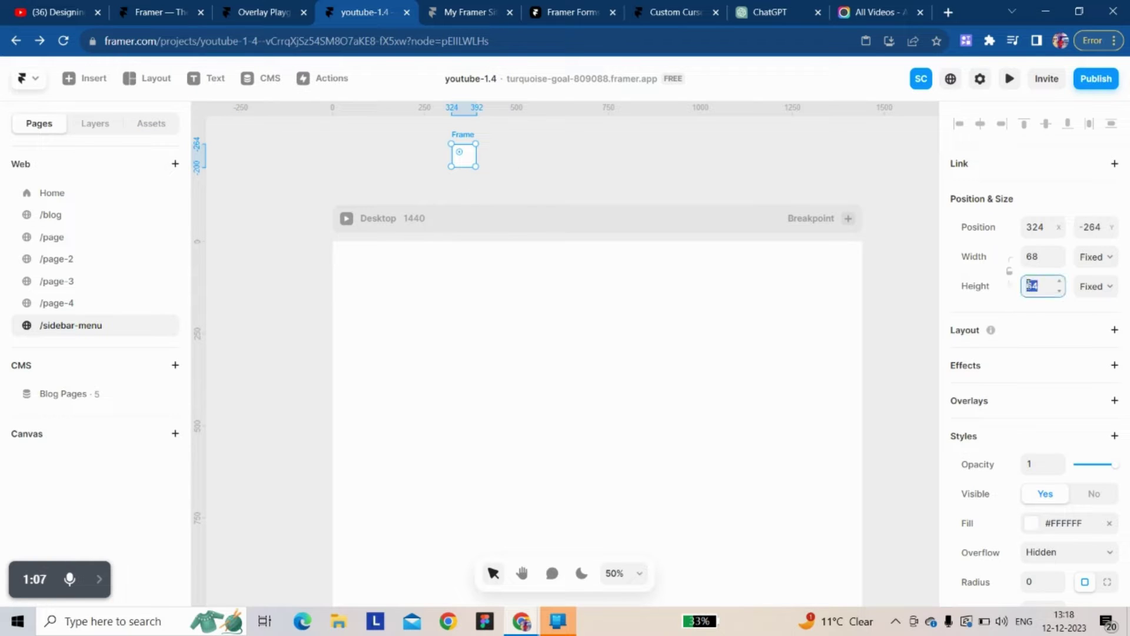
text(60)
key(shift+Tab)
text(60)
key(Return)
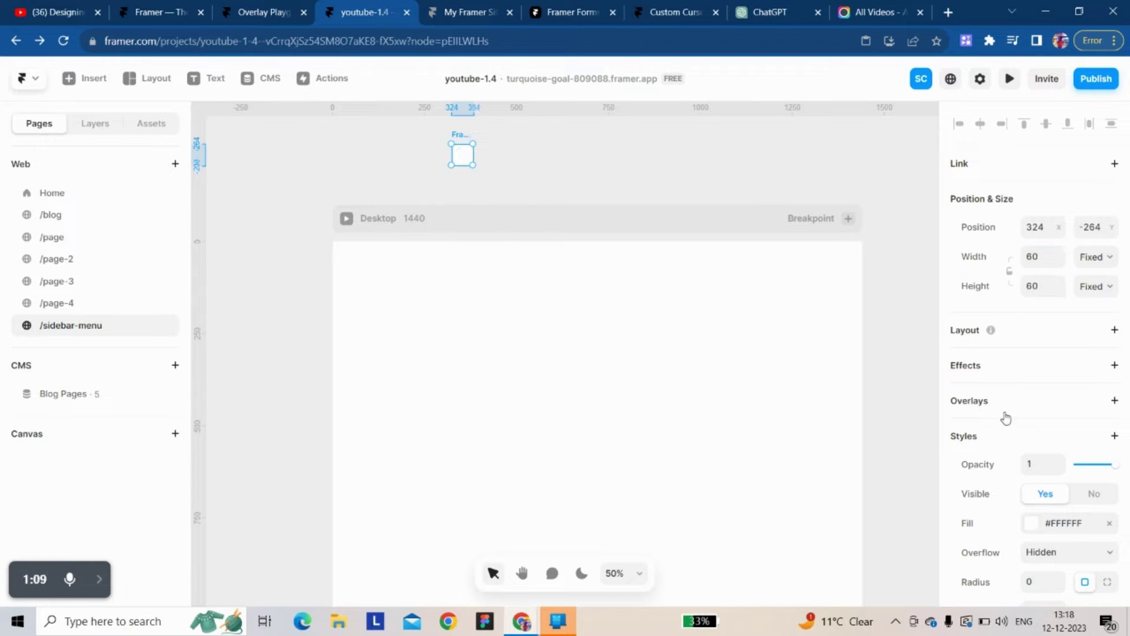
Round the small square frame into a circle with a corner radius of 100.
scroll(1031, 487, down, 2)
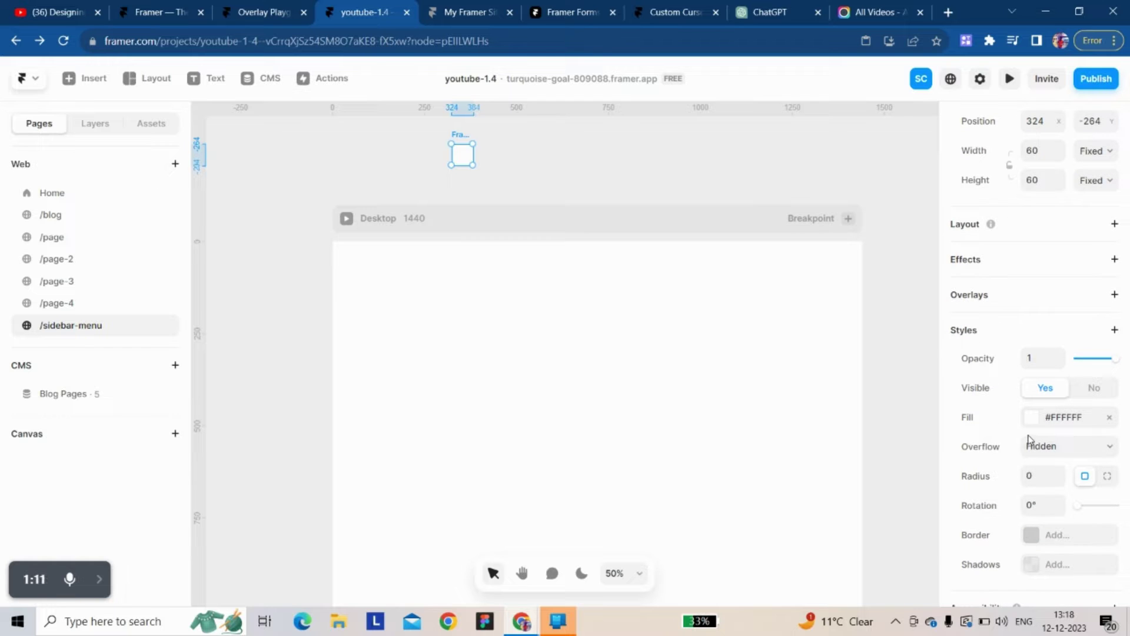
scroll(455, 210, up, 2)
scroll(454, 210, up, 4)
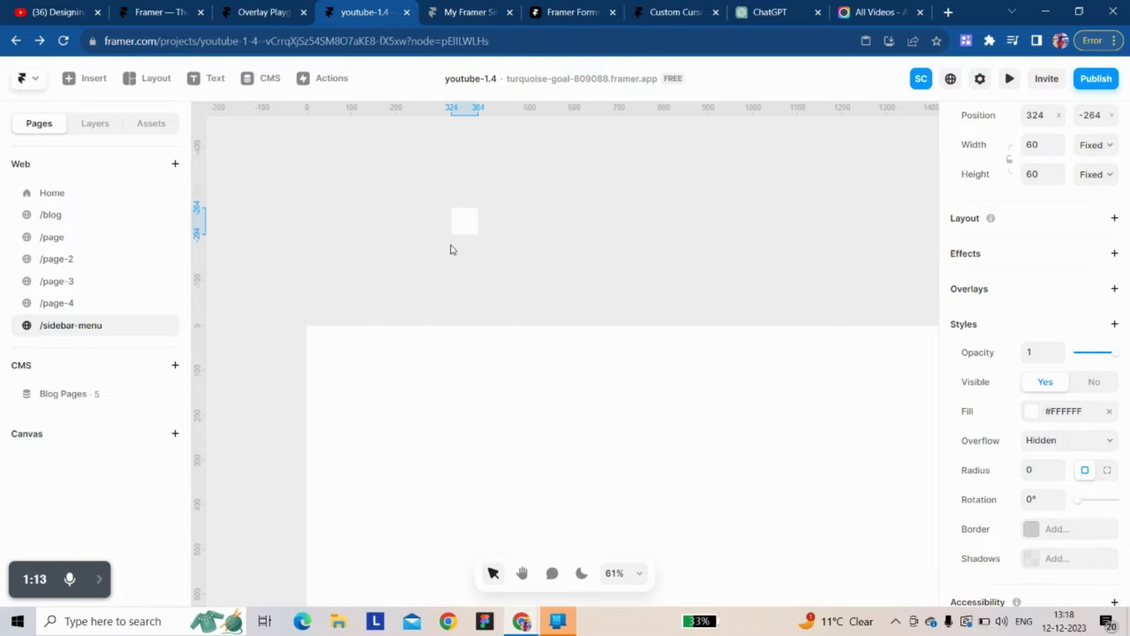
click(1029, 470)
text(100)
key(Return)
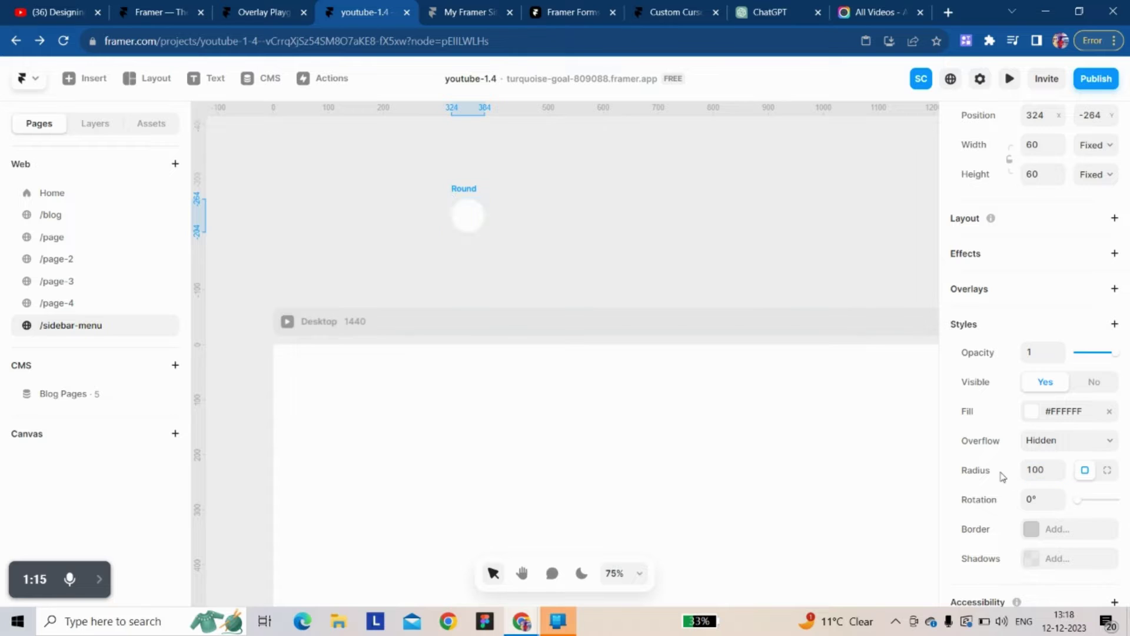
click(98, 582)
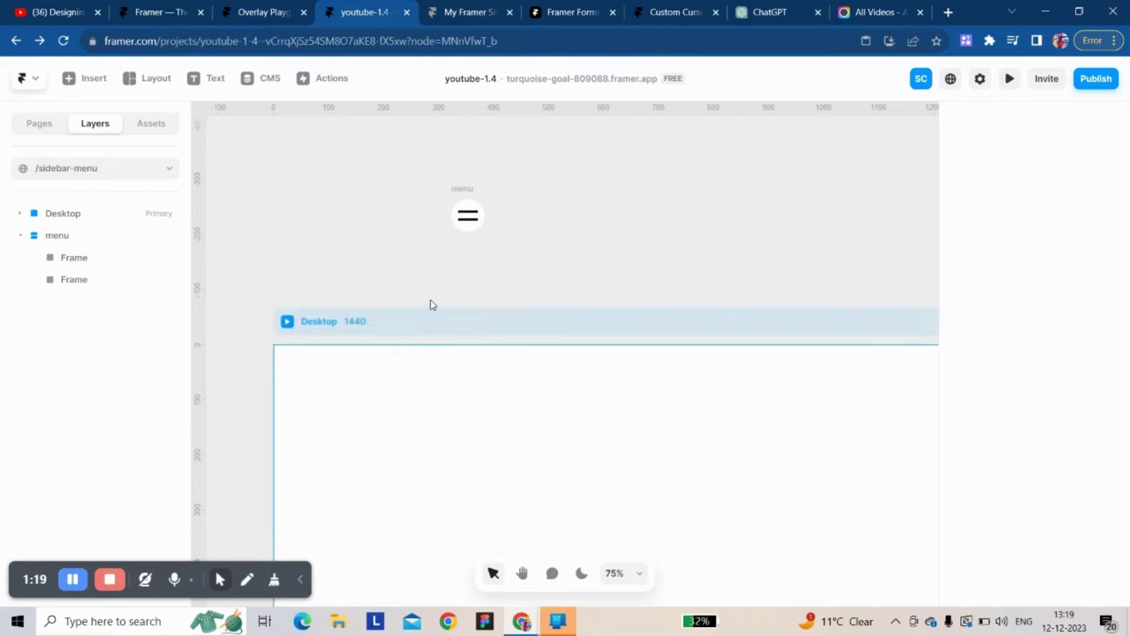
Rename the first bar inside the menu frame as line and replace the second bar with a duplicate of it.
click(469, 196)
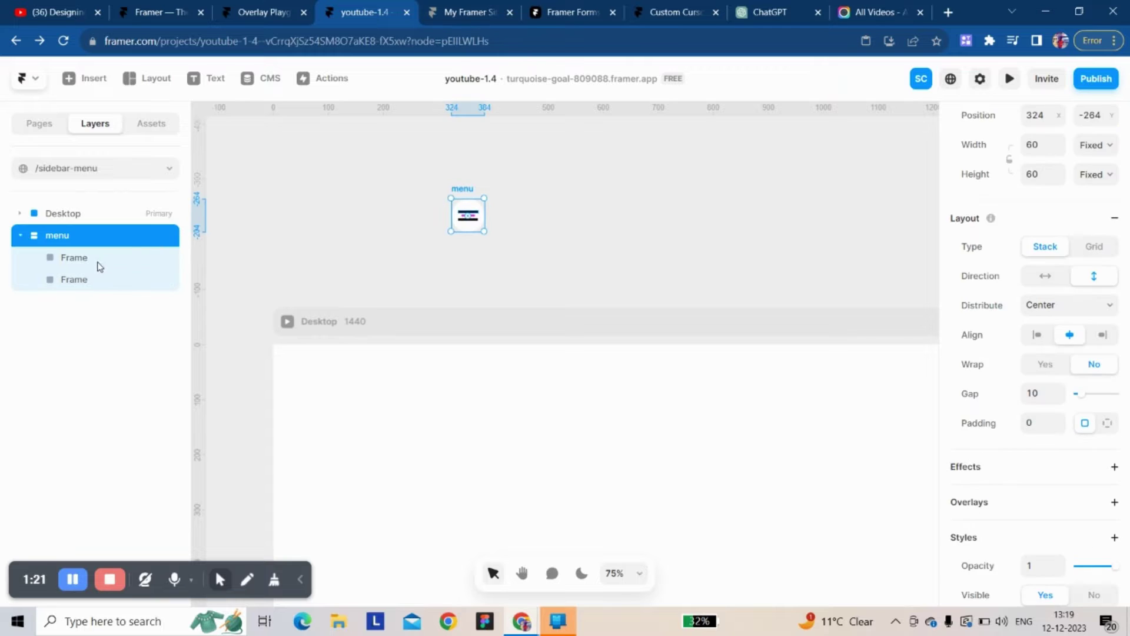
double_click(97, 260)
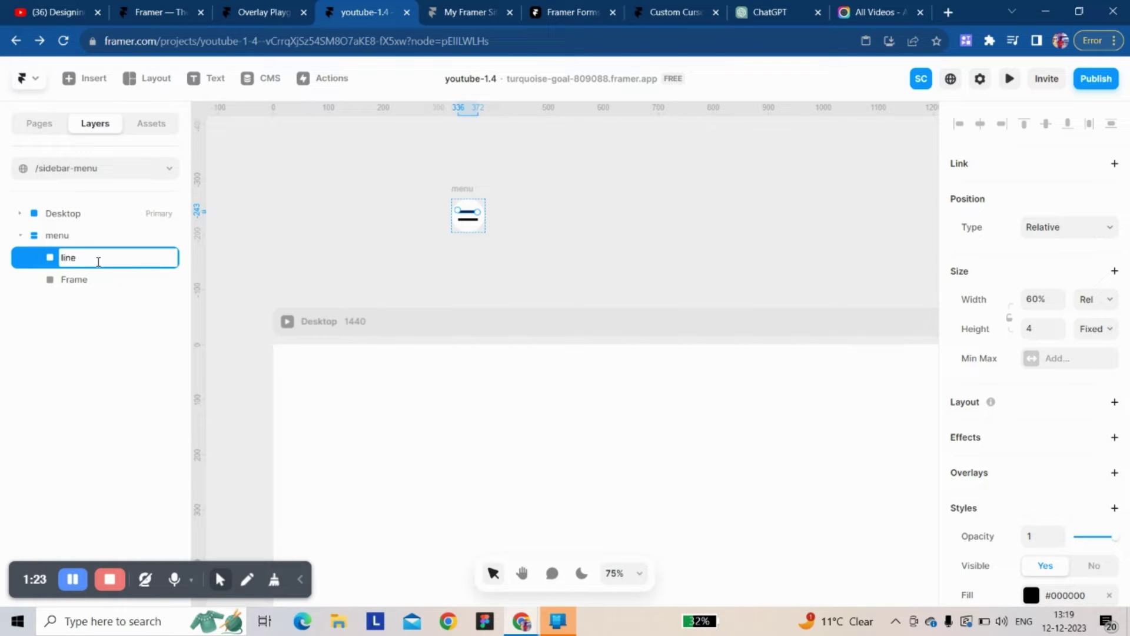
text(line)
key(Return)
key(ctrl+d)
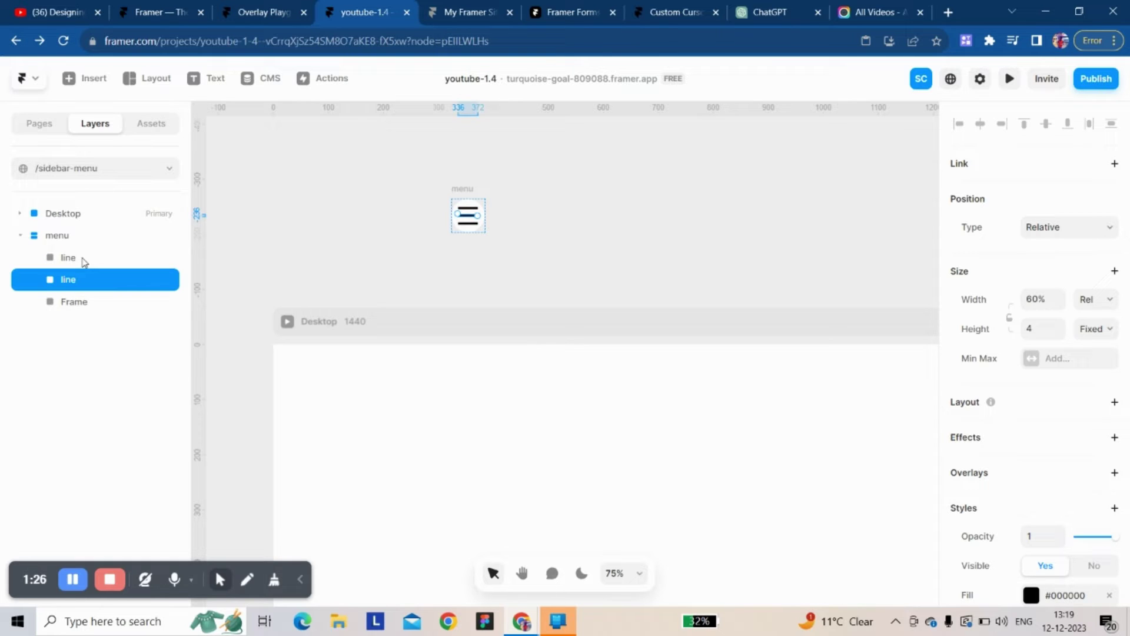
click(68, 303)
key(Delete)
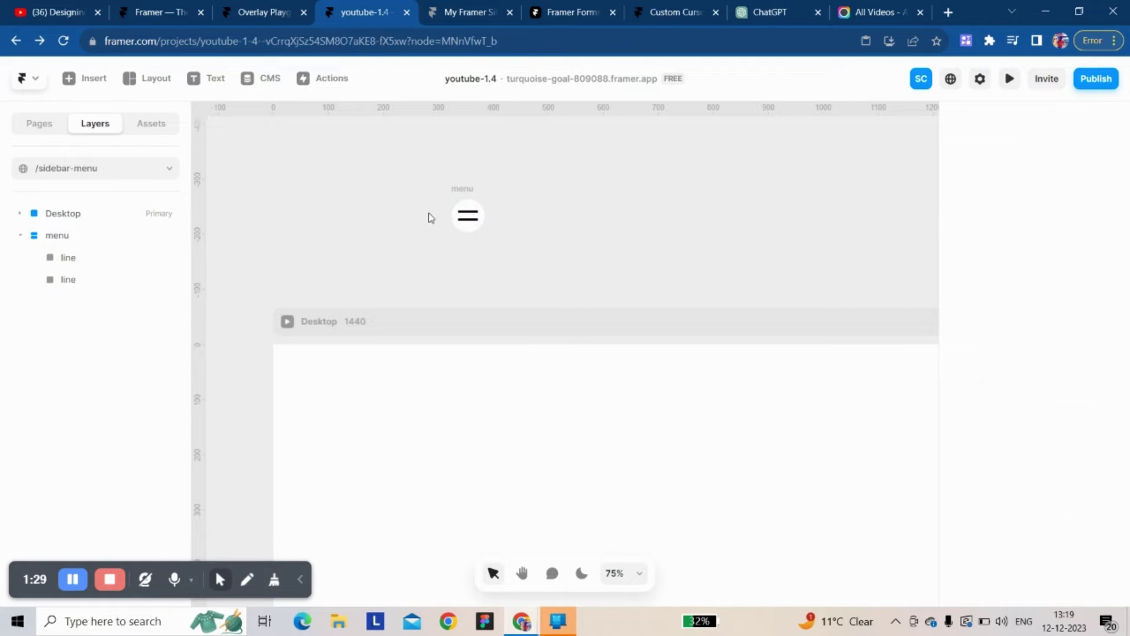
Move the menu icon from the empty canvas into the fixed header frame of the Desktop page.
click(465, 191)
drag(465, 195, 713, 352)
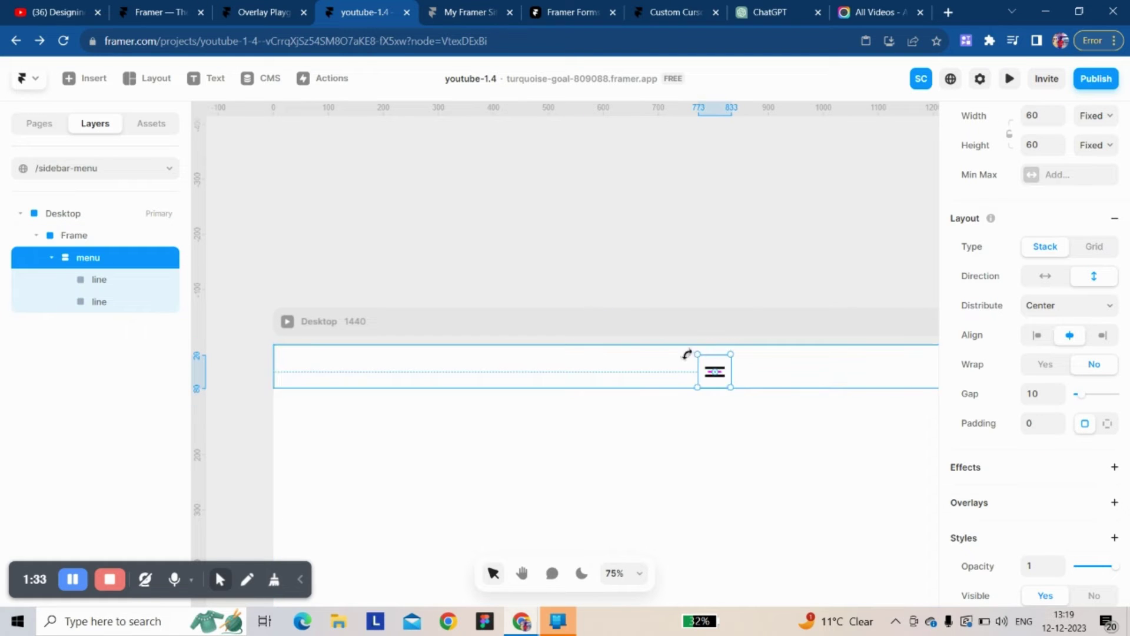
Apply a horizontal stack layout to the fixed header frame that holds the menu icon.
click(658, 371)
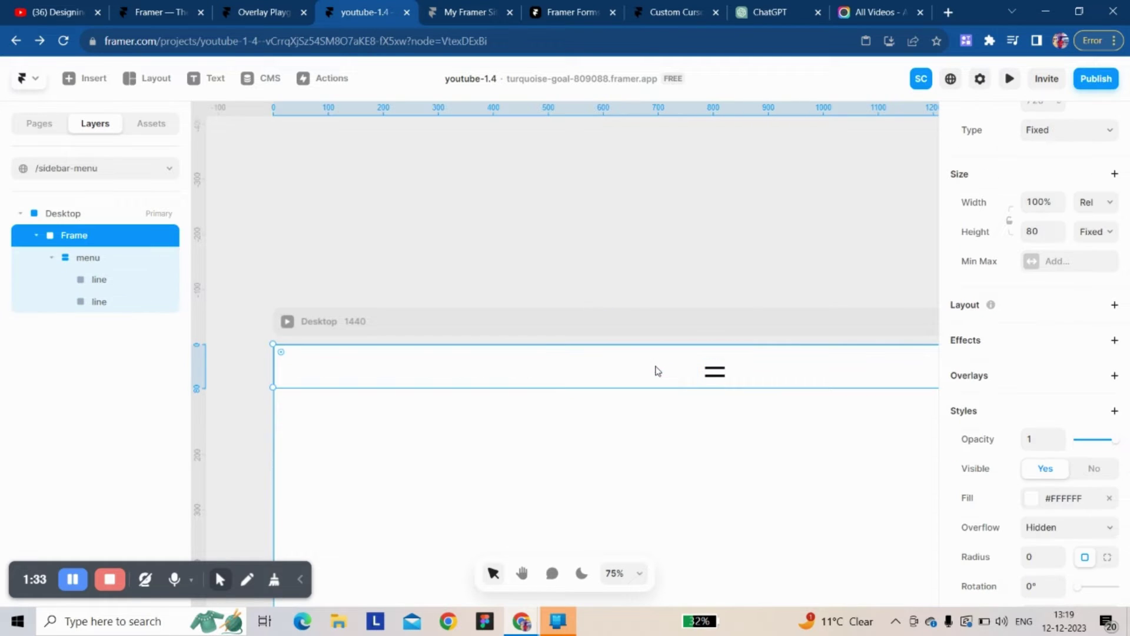
click(714, 369)
click(670, 369)
click(1114, 305)
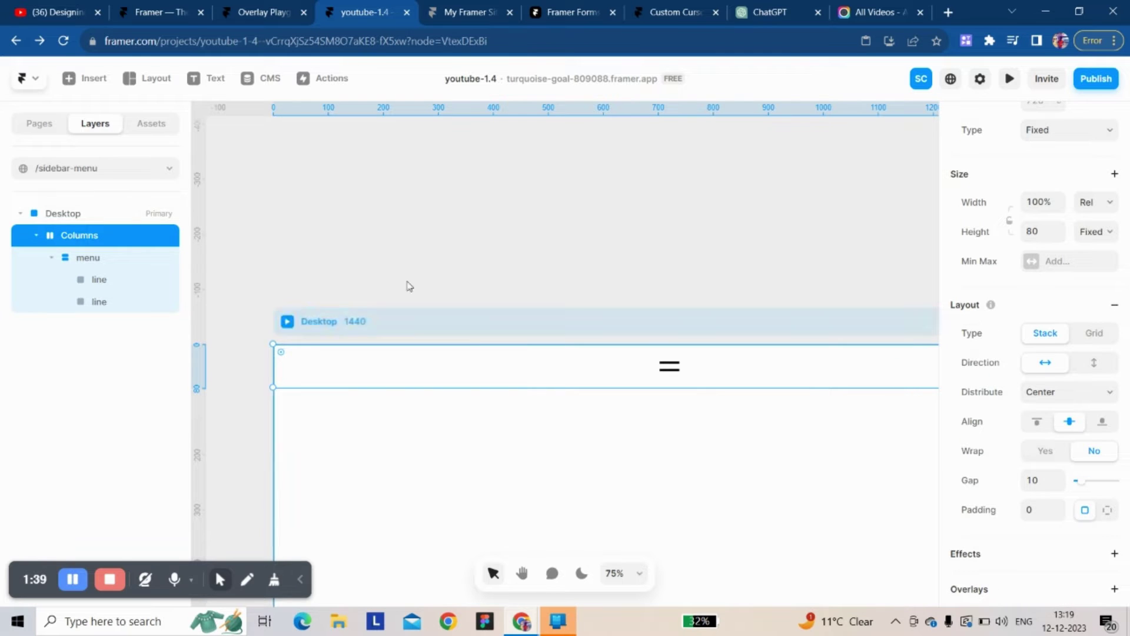
Draw a small empty frame and place it in the header stack ahead of the menu icon.
click(153, 81)
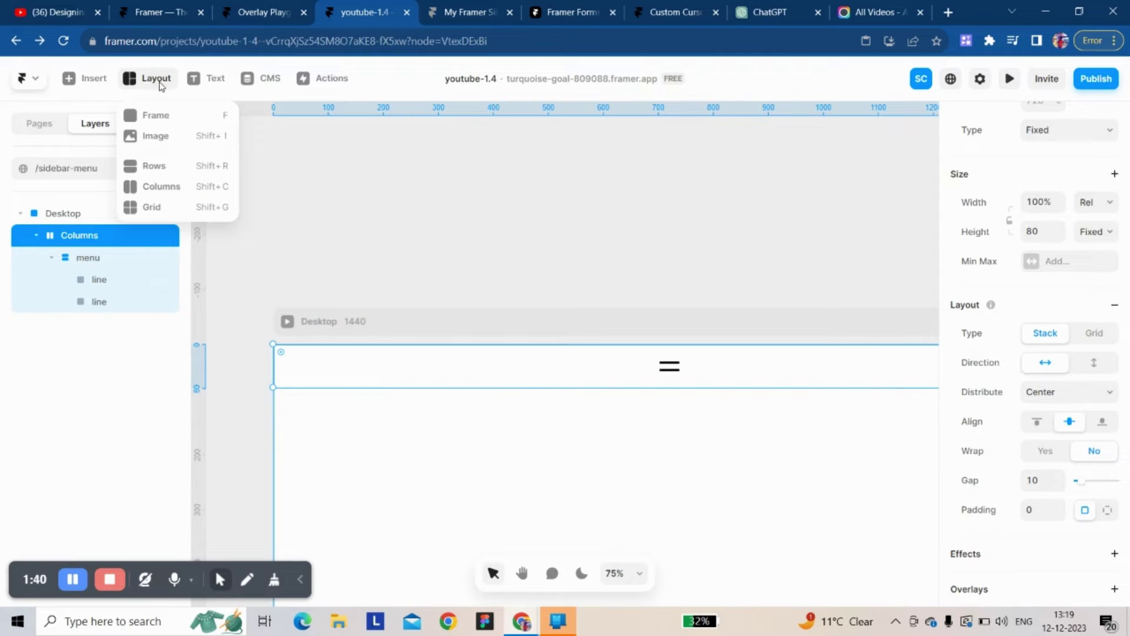
click(176, 113)
mouse_move(311, 196)
mouse_down()
mouse_move(361, 209)
mouse_move(386, 379)
mouse_move(423, 378)
mouse_up()
Set the header stack's distribution to Space Between.
click(760, 374)
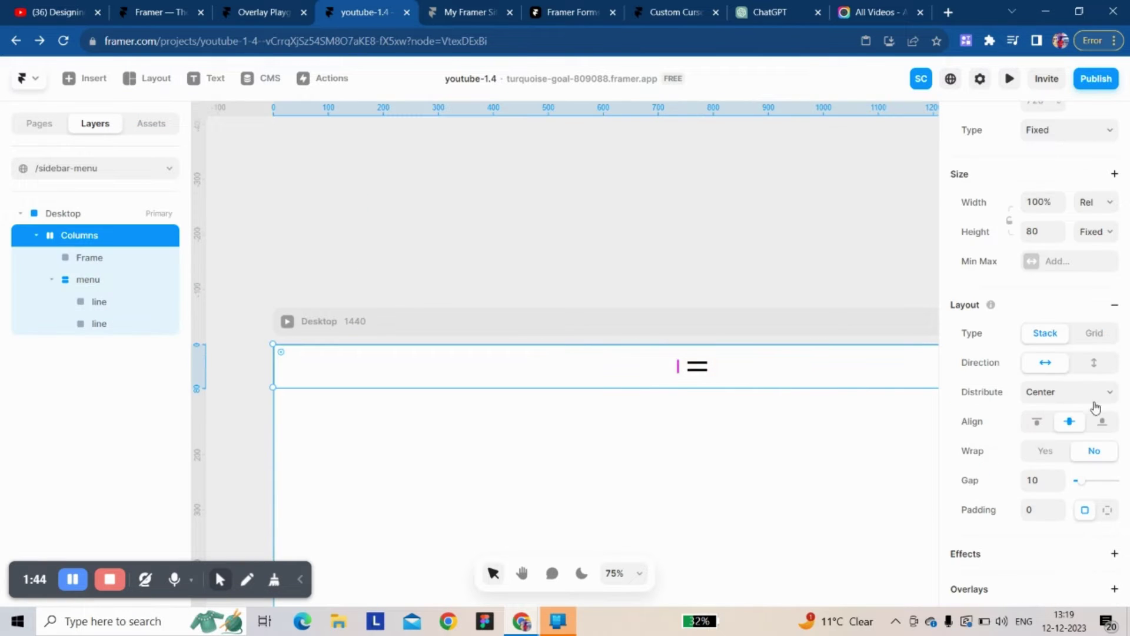
click(1059, 395)
click(1056, 444)
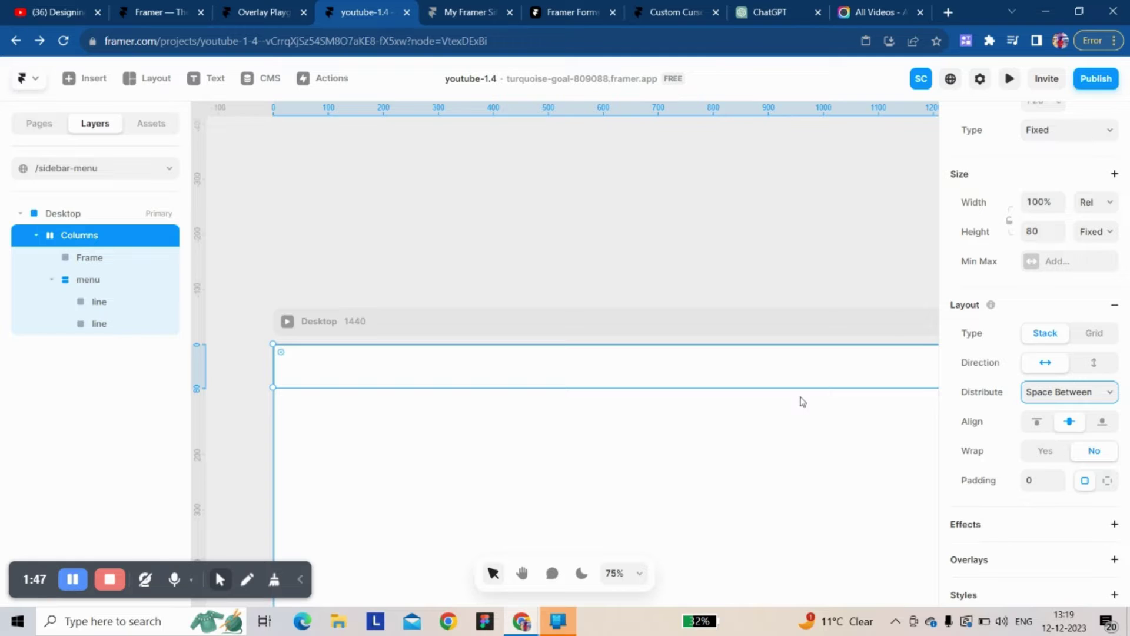
scroll(802, 399, right, 3)
Give the header stack individual side padding of 16 on the left and 16 on the right.
click(1108, 482)
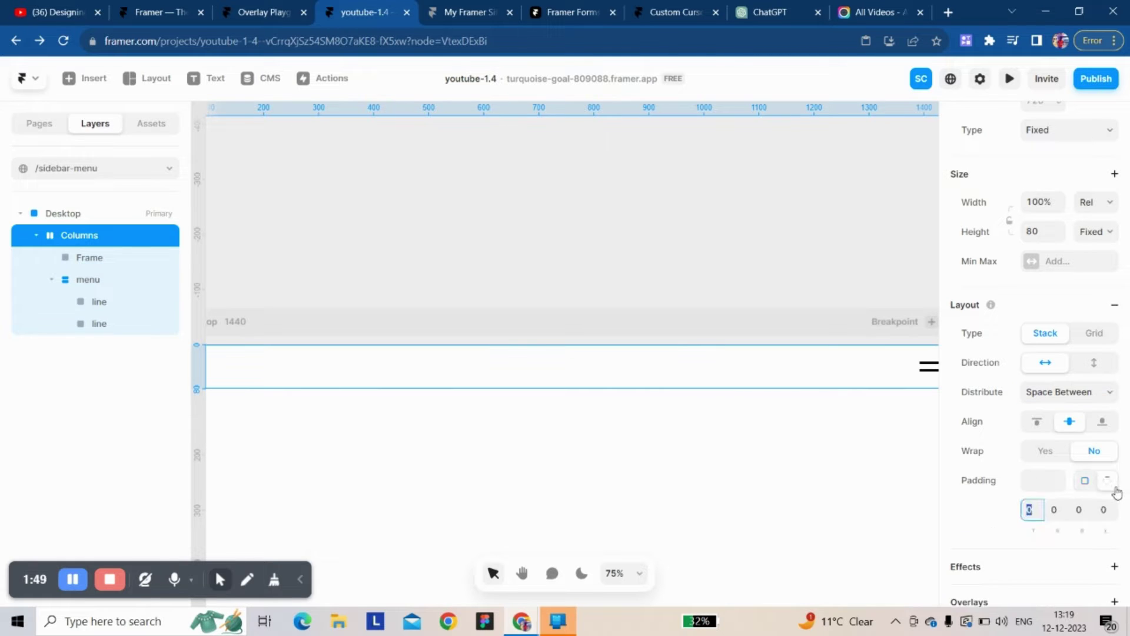
click(1079, 509)
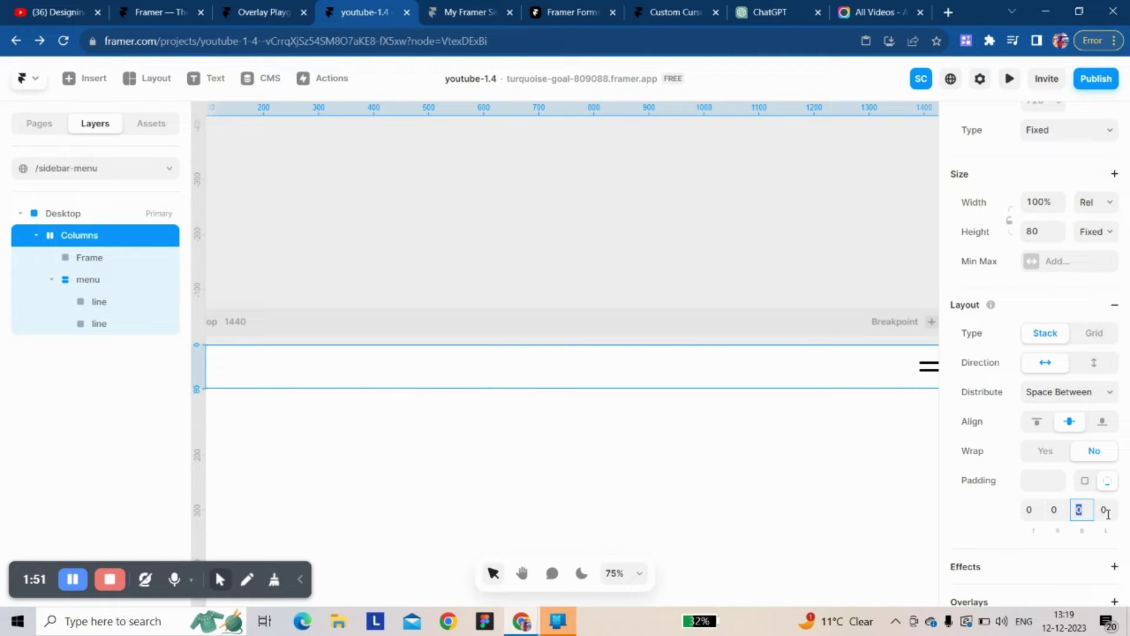
click(1106, 510)
text(16)
click(1055, 509)
text(16)
scroll(681, 318, right, 1)
scroll(663, 264, down, 2)
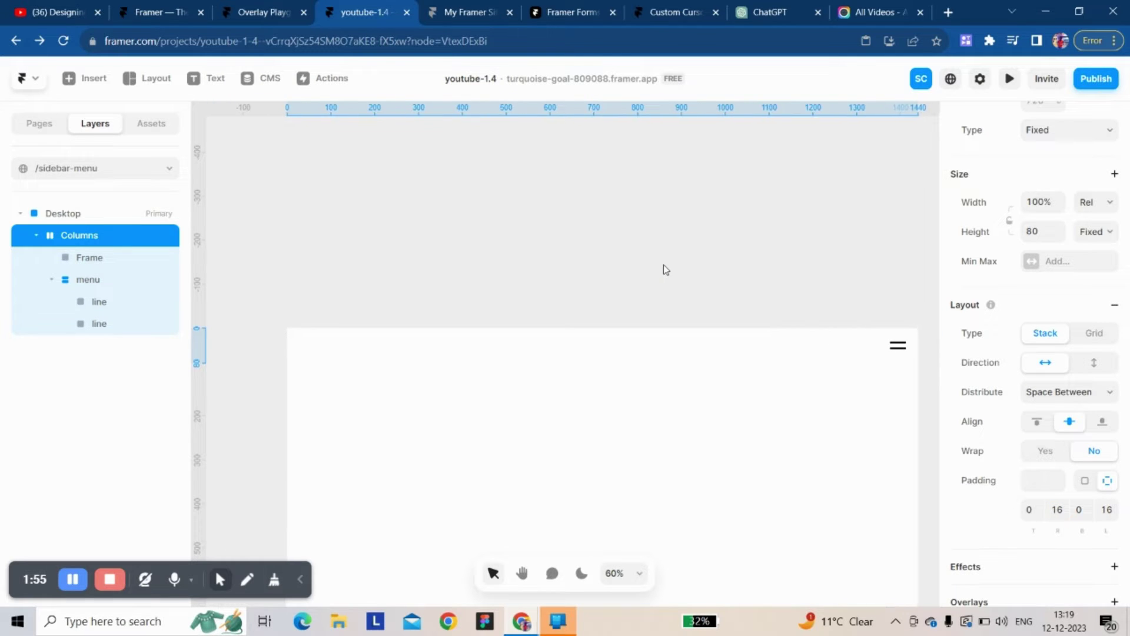
Fill the round menu icon frame with #EBEBEB.
click(643, 252)
click(645, 361)
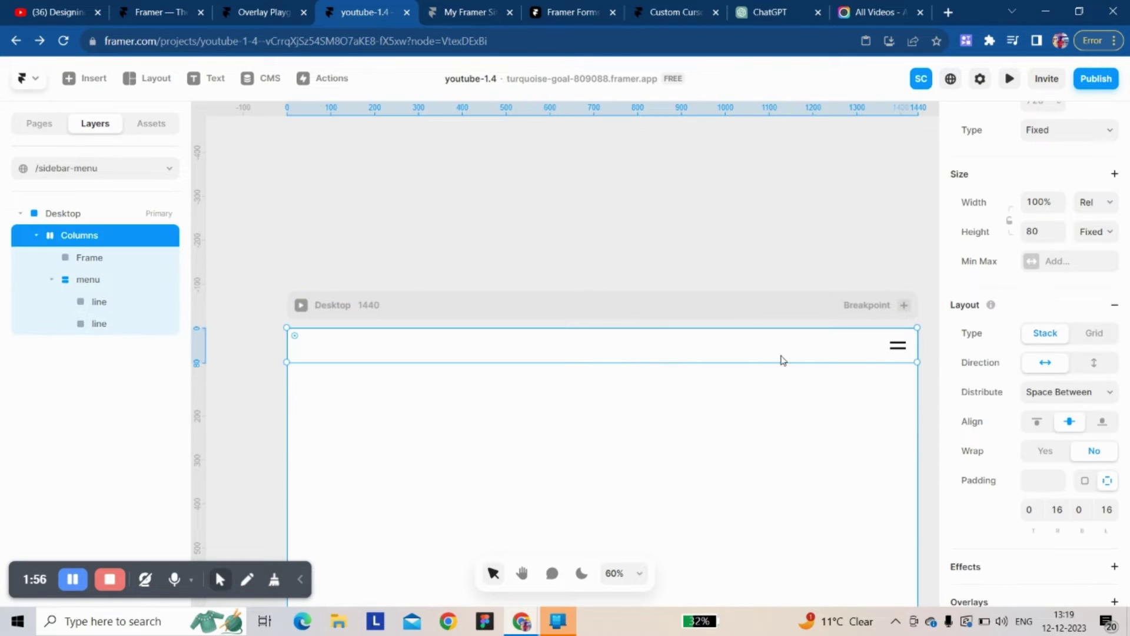
click(896, 345)
scroll(1019, 460, down, 1)
click(1031, 446)
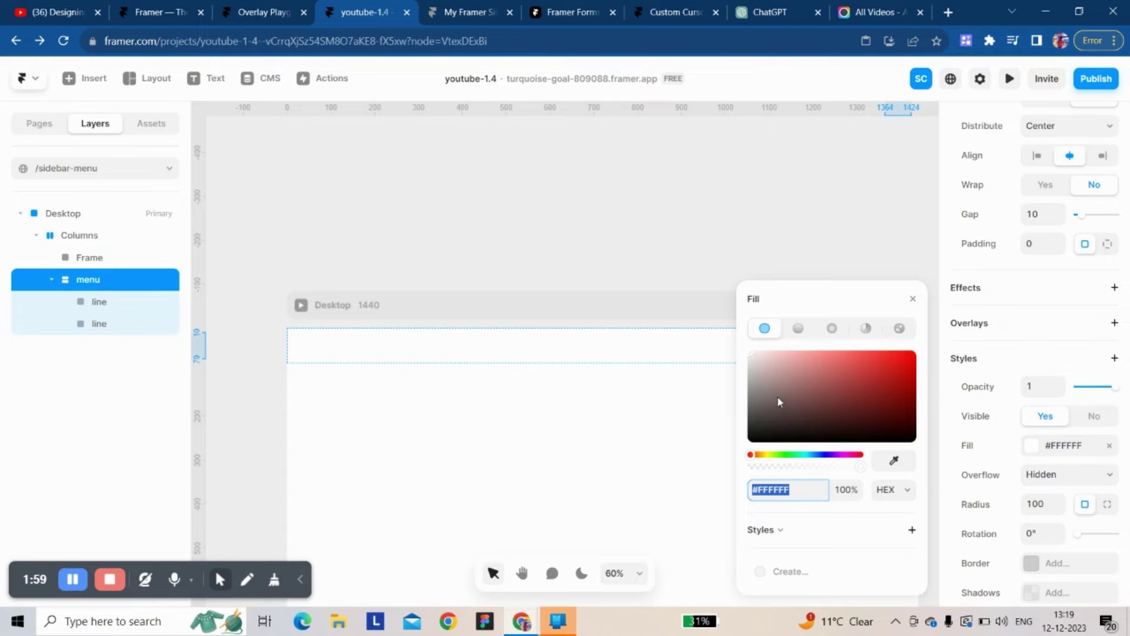
text(EBEBEB)
click(911, 299)
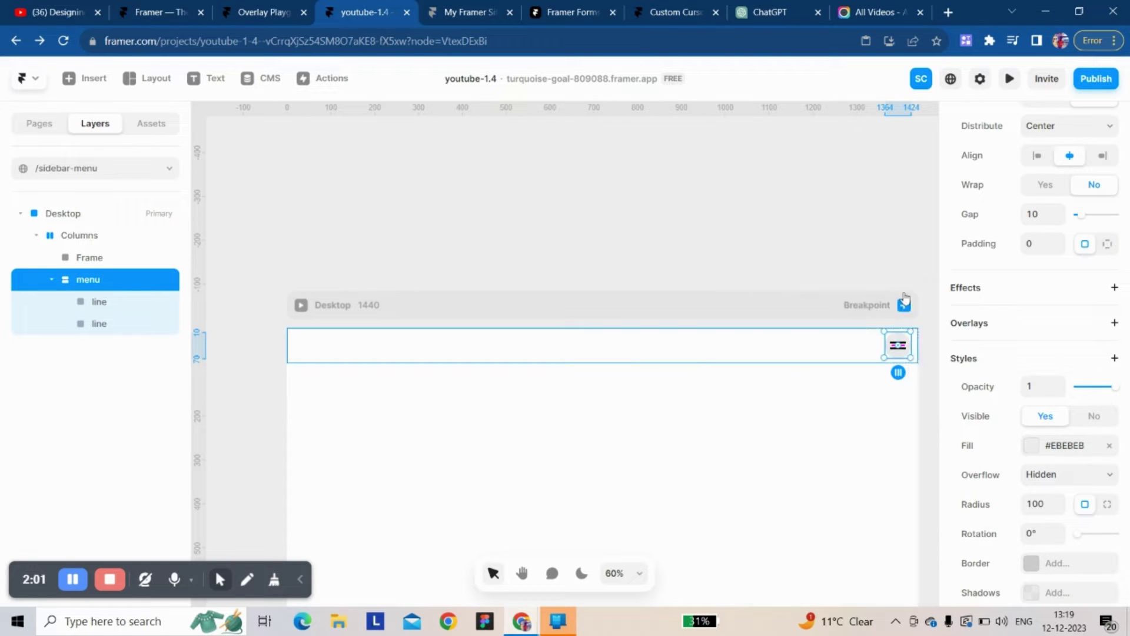
click(871, 242)
Add a Fixed overlay to the menu icon frame.
scroll(891, 371, down, 5)
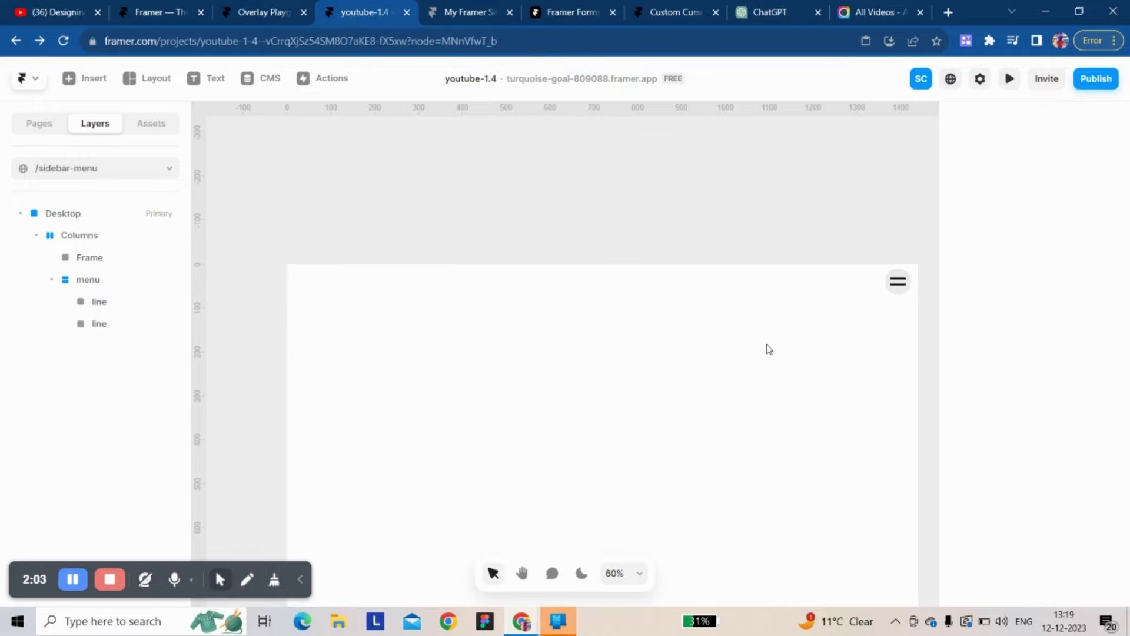
ctrl+scroll(574, 292, down, 1)
ctrl+scroll(565, 286, down, 1)
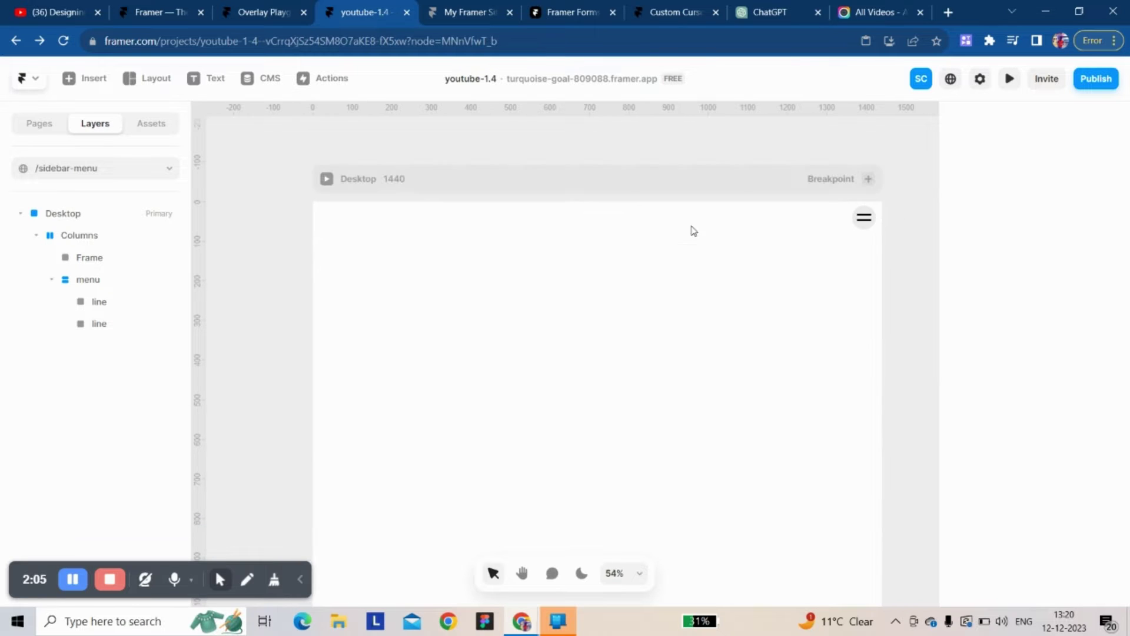
click(720, 189)
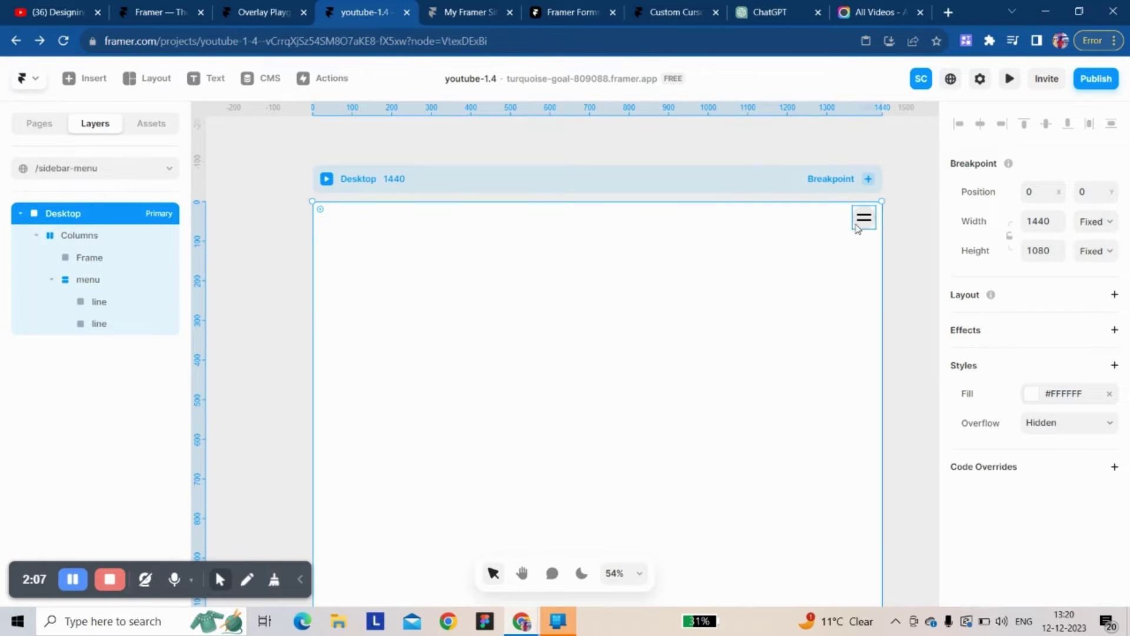
click(721, 217)
click(1115, 324)
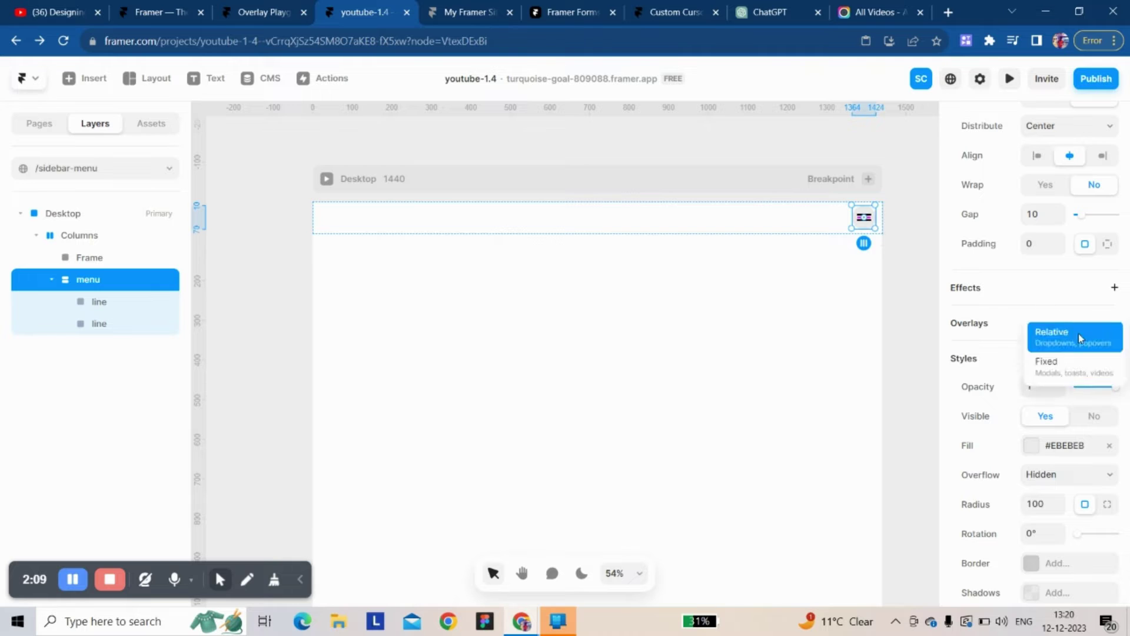
click(1069, 362)
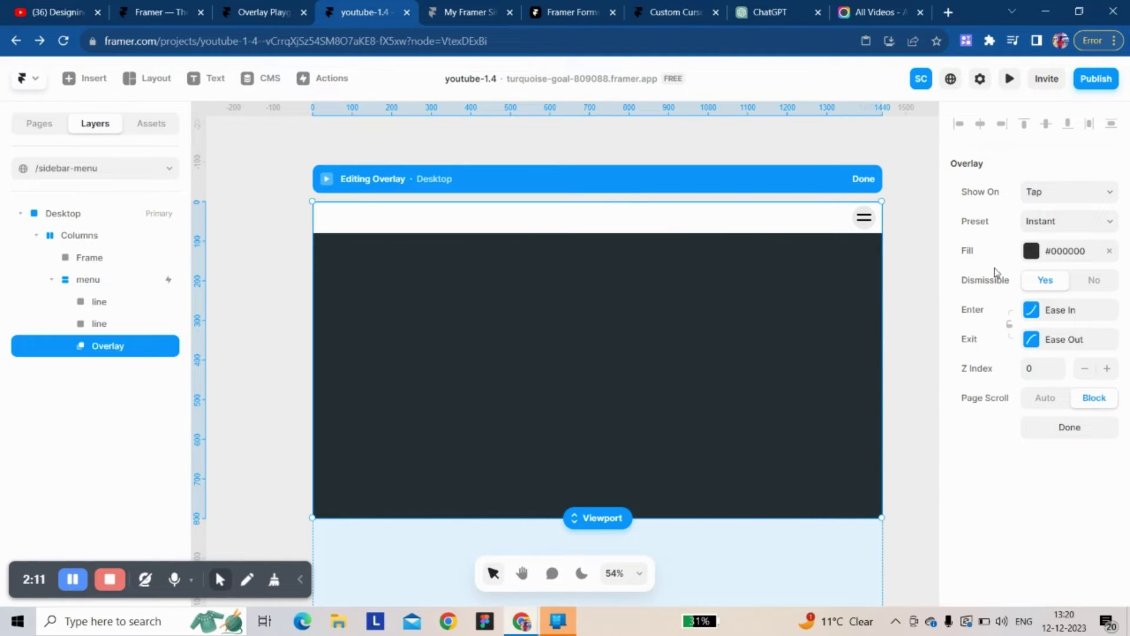
Set the overlay's Z index to 10 and finish editing the overlay.
click(1029, 368)
text(10)
key(Return)
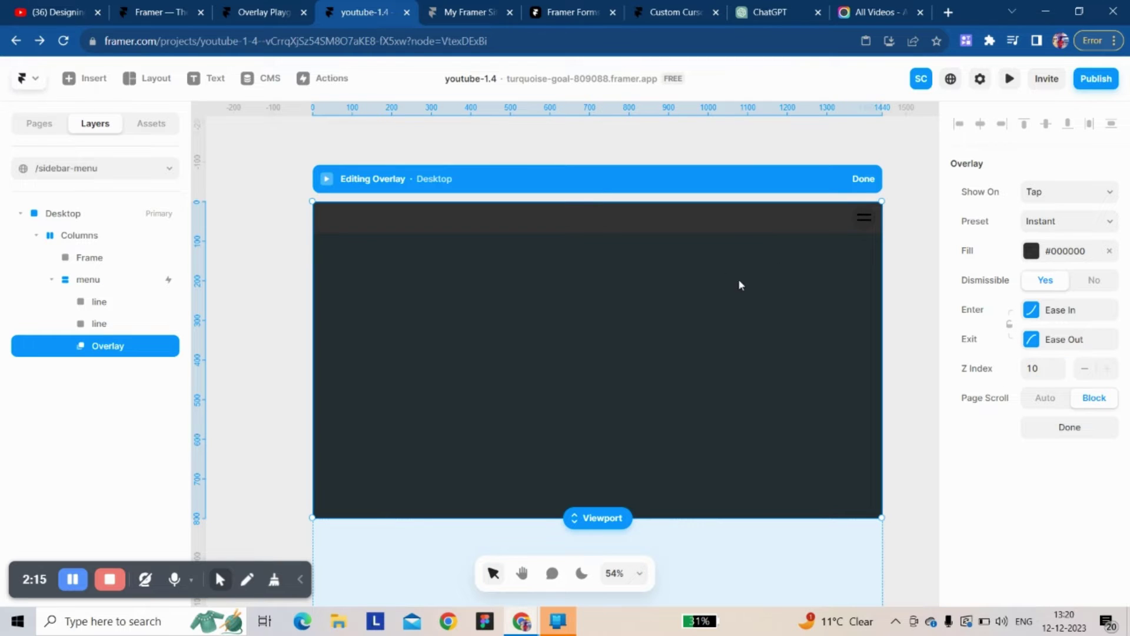
click(1031, 369)
click(859, 179)
click(806, 185)
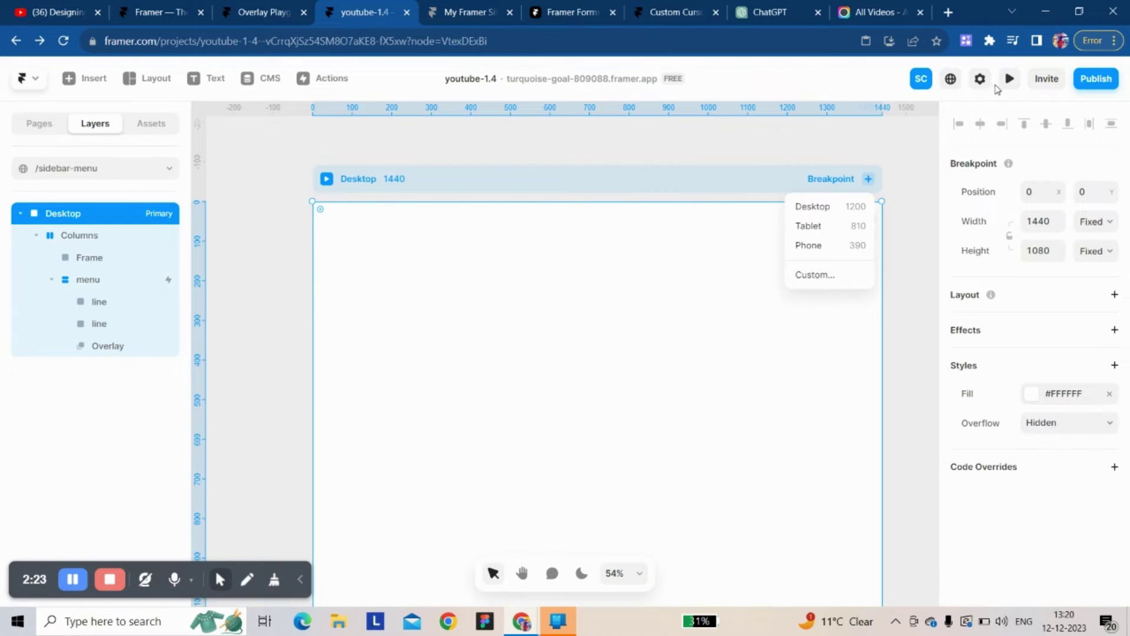
Preview the page, test opening the overlay from the menu icon, and return to the canvas.
click(1009, 81)
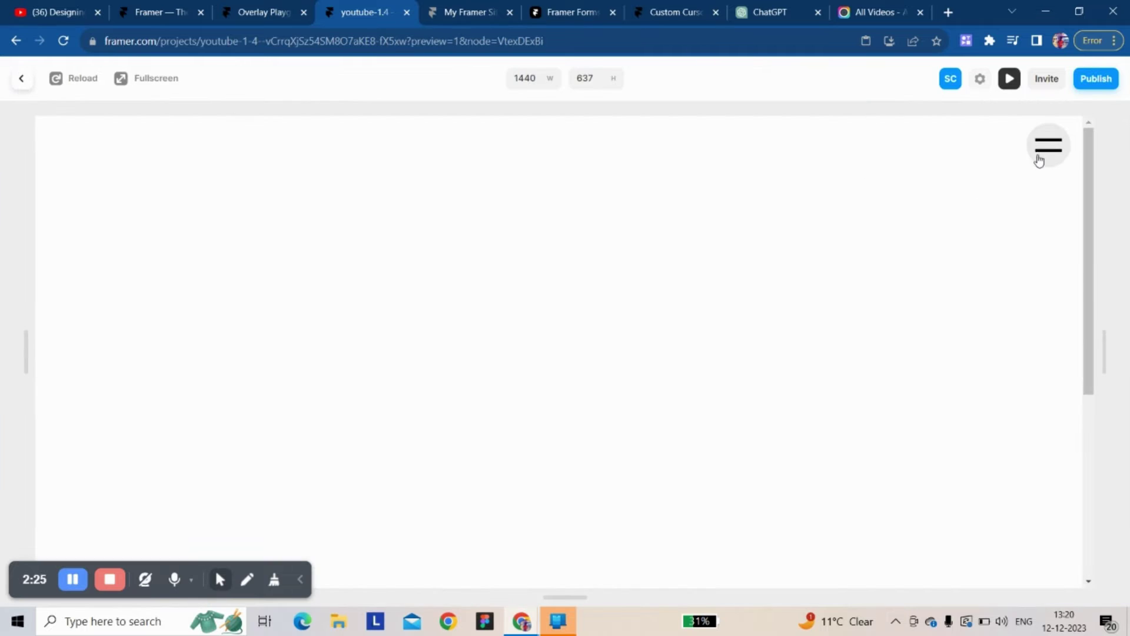
click(1039, 158)
click(1051, 150)
click(25, 82)
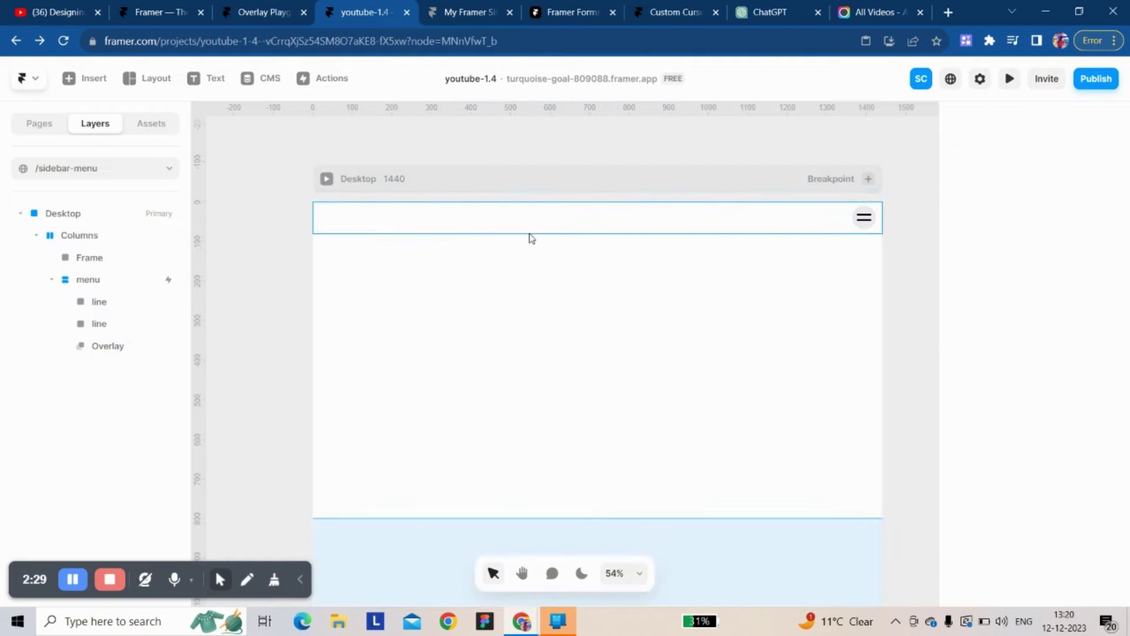
Look at the finished header design on /page-4 for reference and return to the /sidebar-menu page.
click(524, 224)
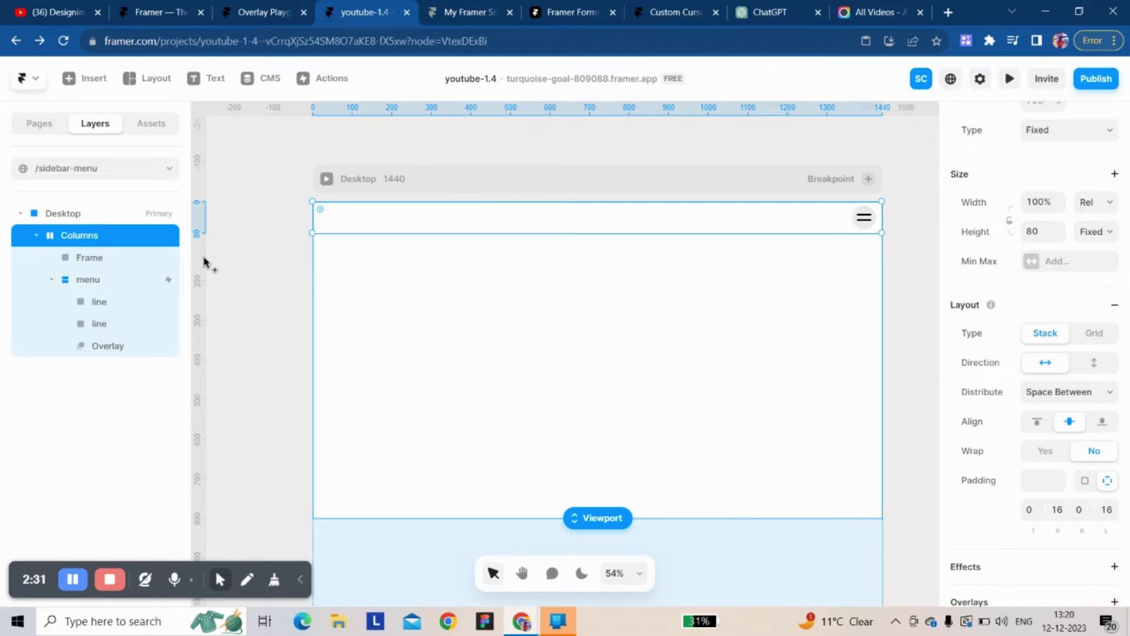
click(58, 167)
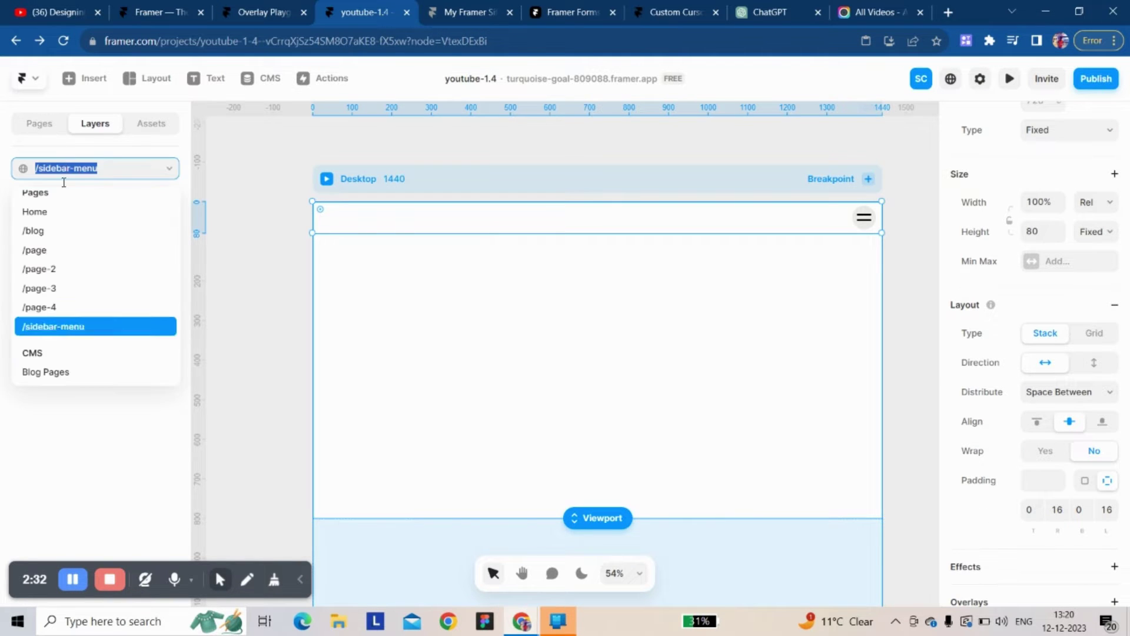
click(82, 307)
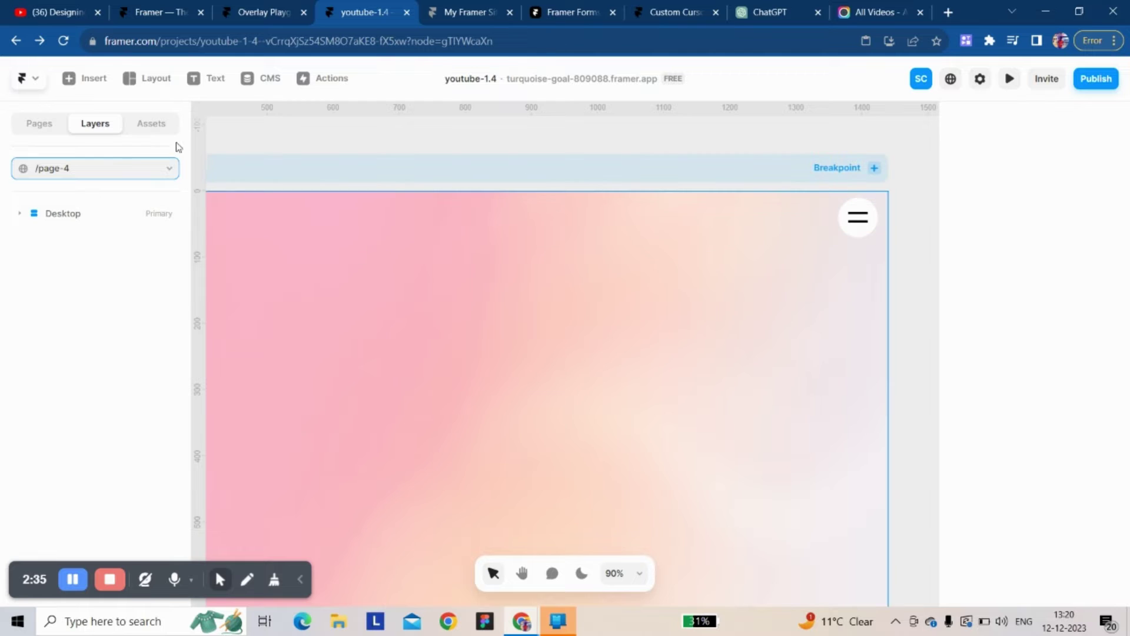
click(167, 125)
click(89, 124)
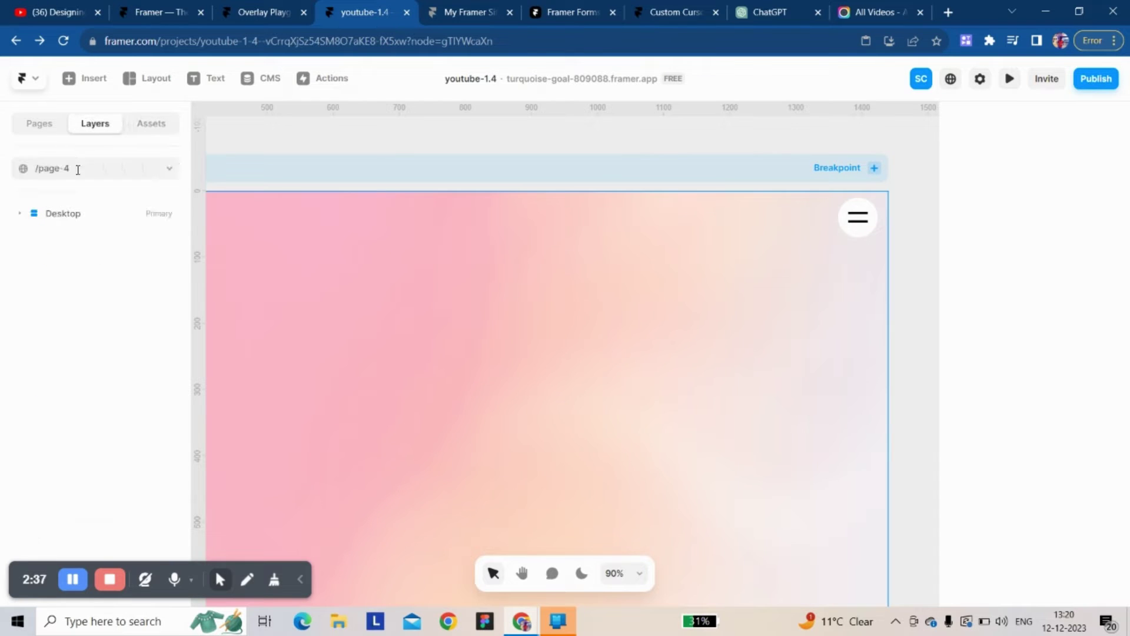
click(53, 168)
click(74, 327)
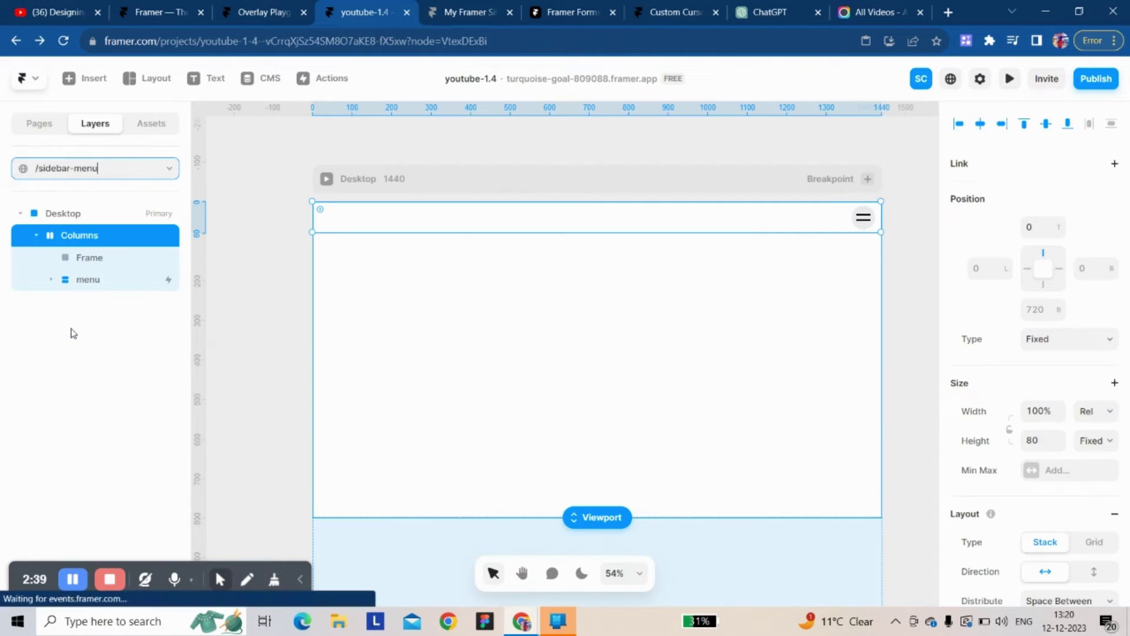
Draw a frame about 272 by 356 inside the menu's overlay and move it into the overlay's top-right corner.
click(874, 223)
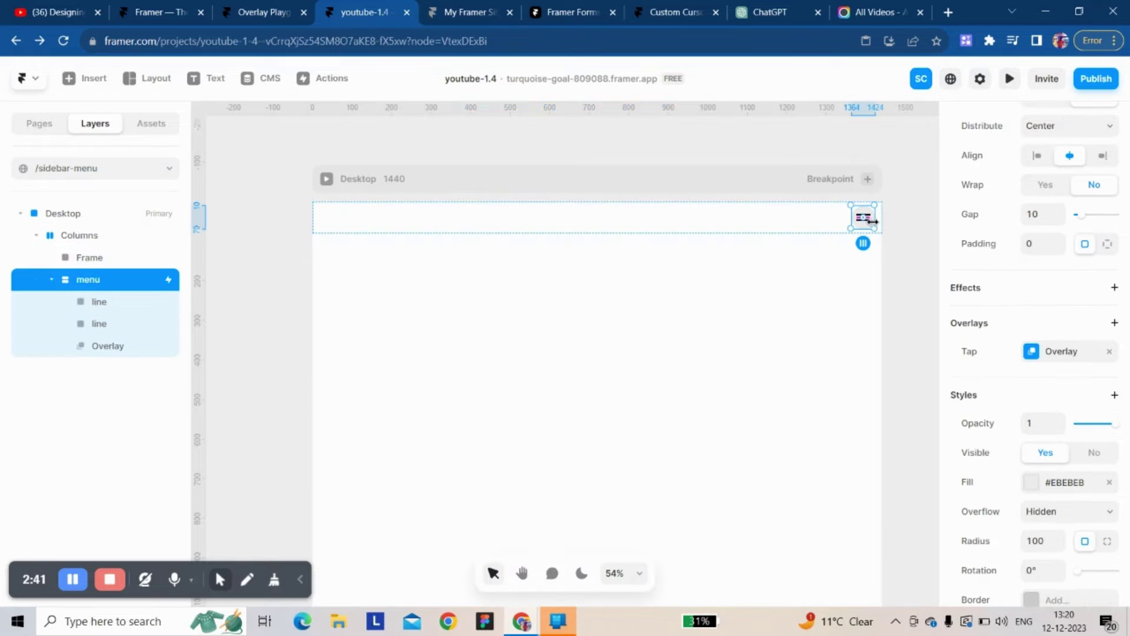
click(108, 346)
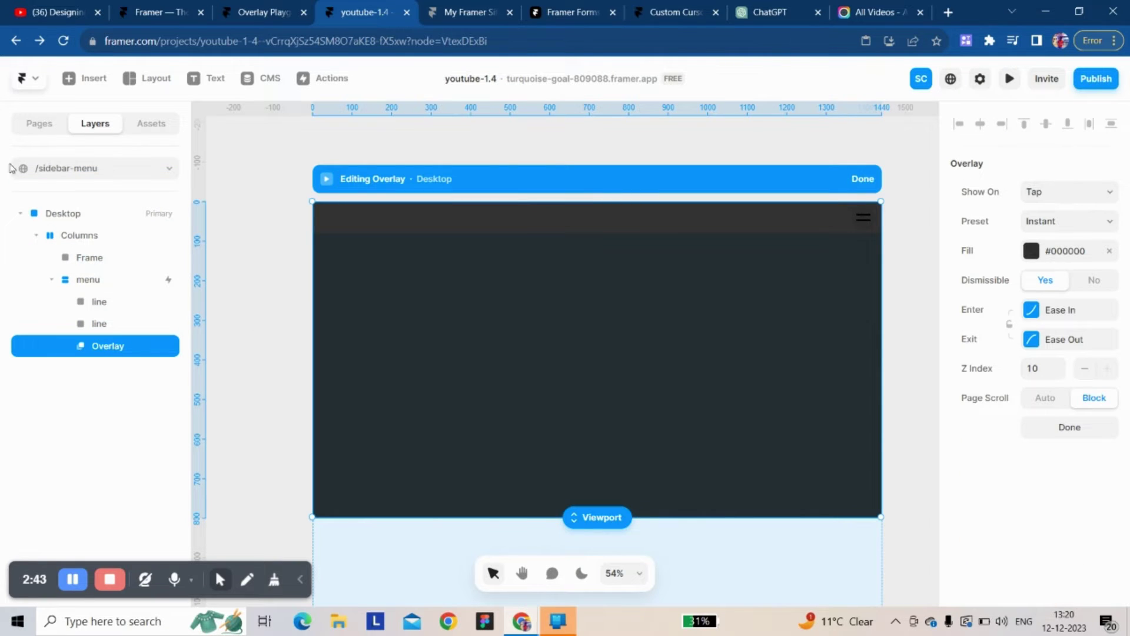
click(149, 76)
click(150, 115)
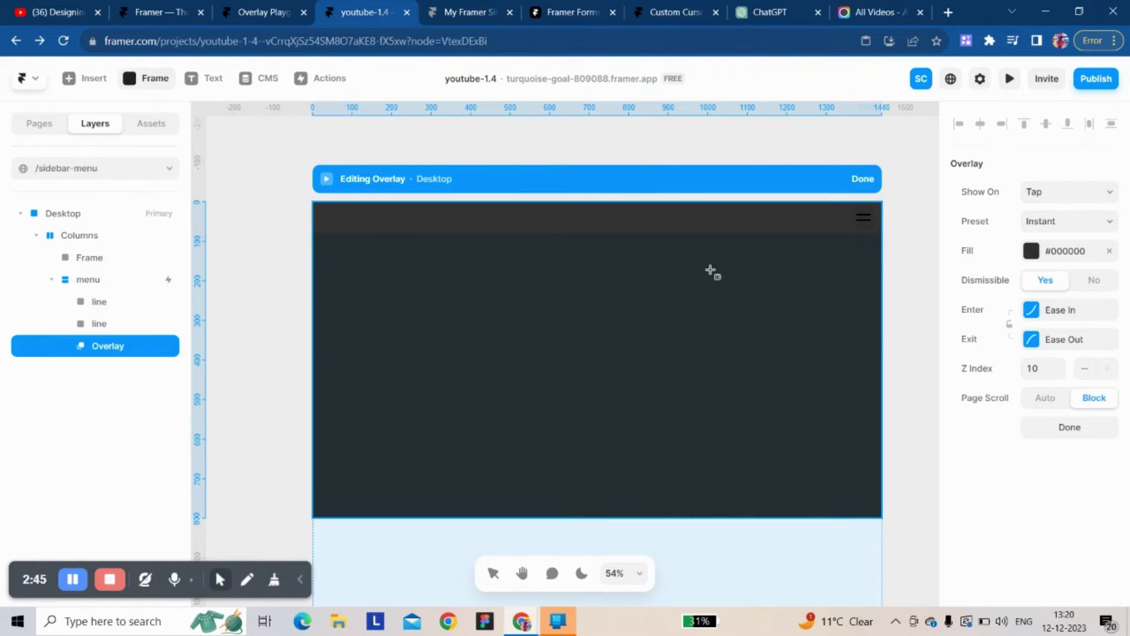
drag(710, 267, 816, 407)
drag(789, 356, 838, 281)
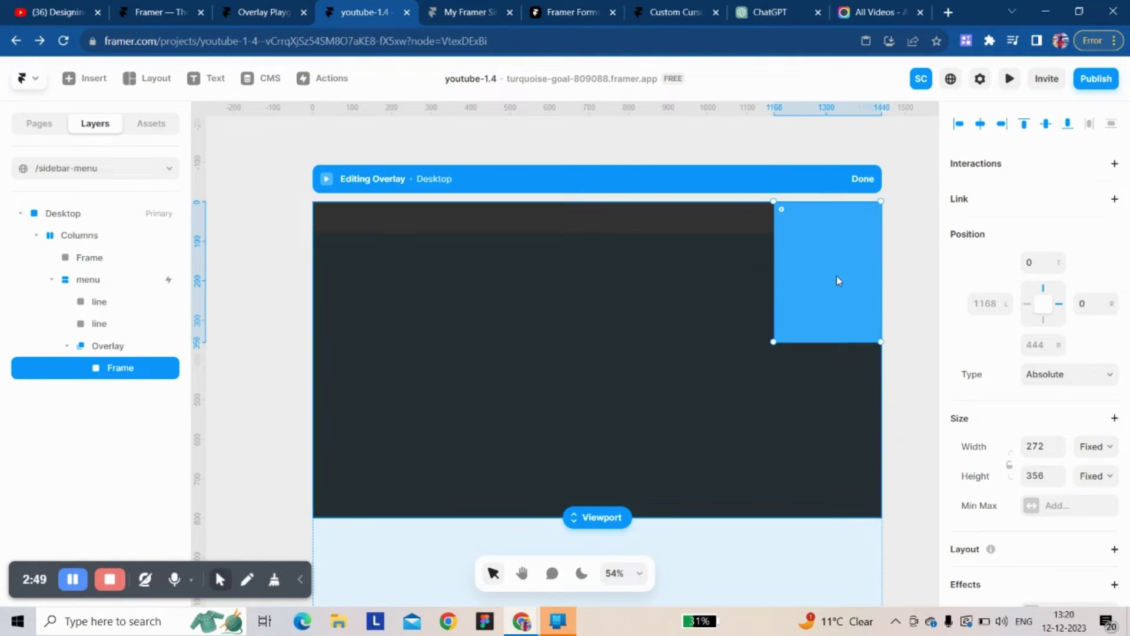
Make the overlay frame's height relative and set it to 100%.
click(1090, 476)
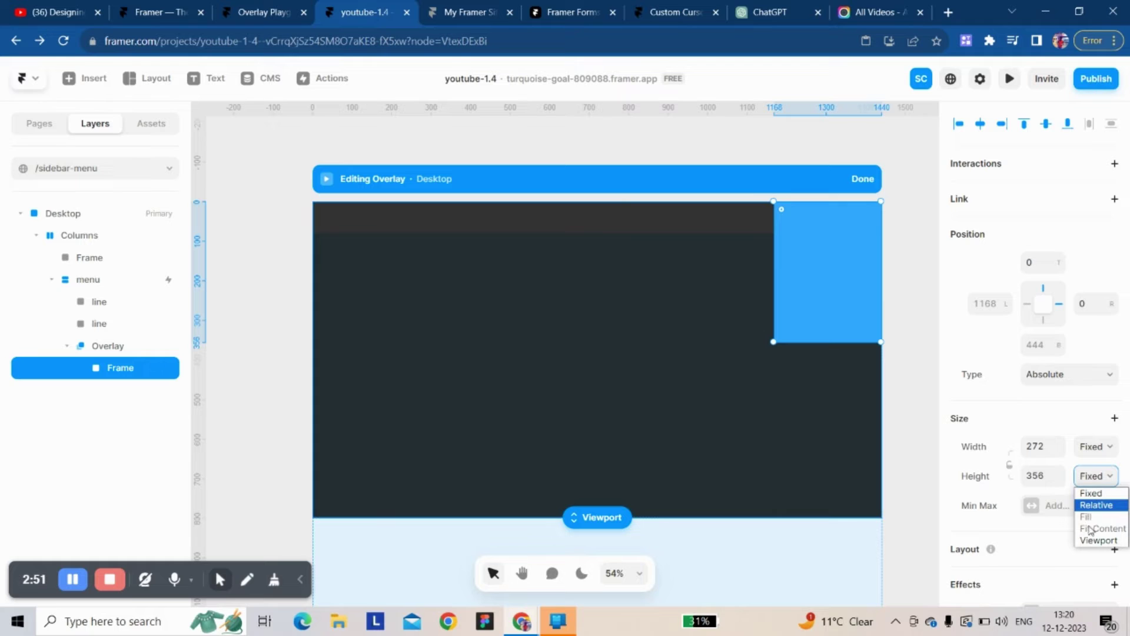
click(1096, 505)
click(1039, 476)
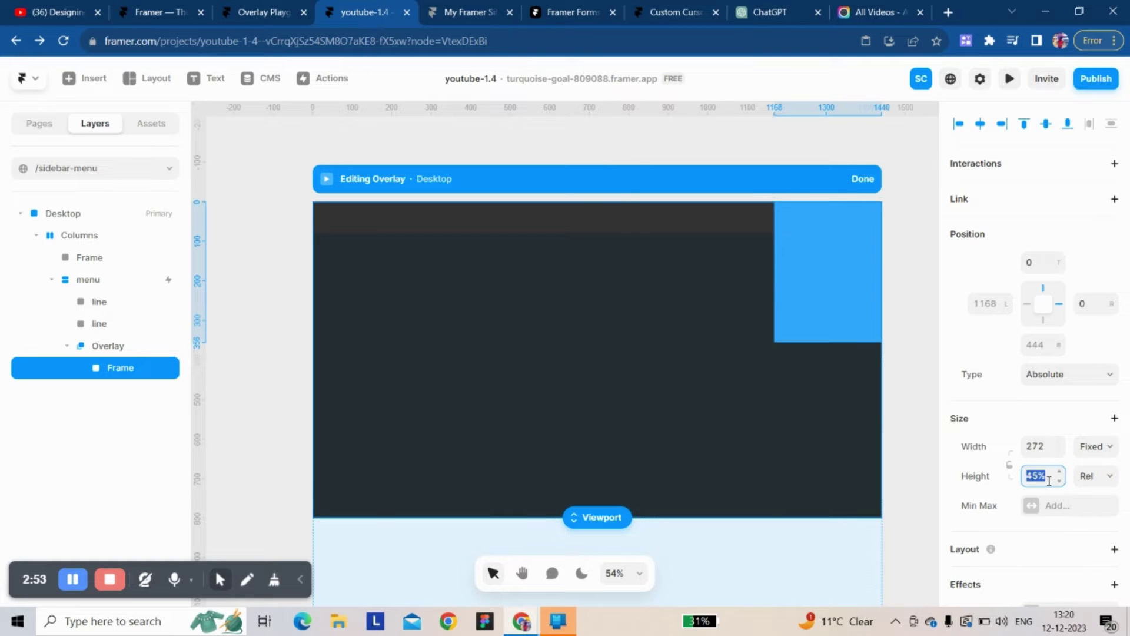
text(100)
key(Return)
Set the overlay frame's fixed width to 400.
key(shift+Tab)
text(300)
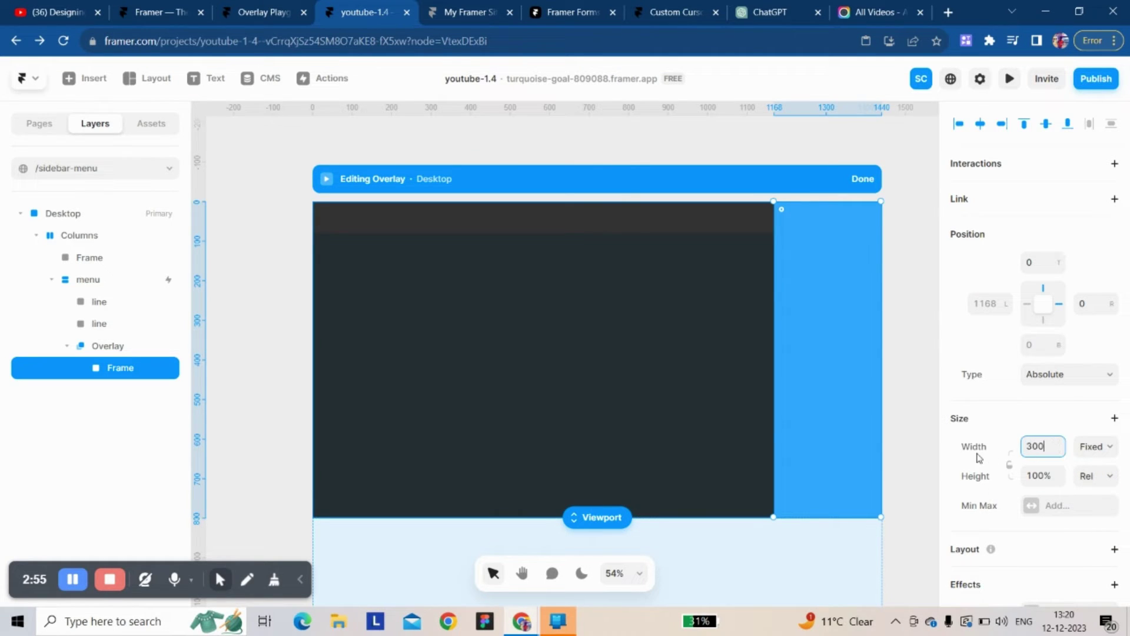
key(Return)
key(ctrl+a)
text(400)
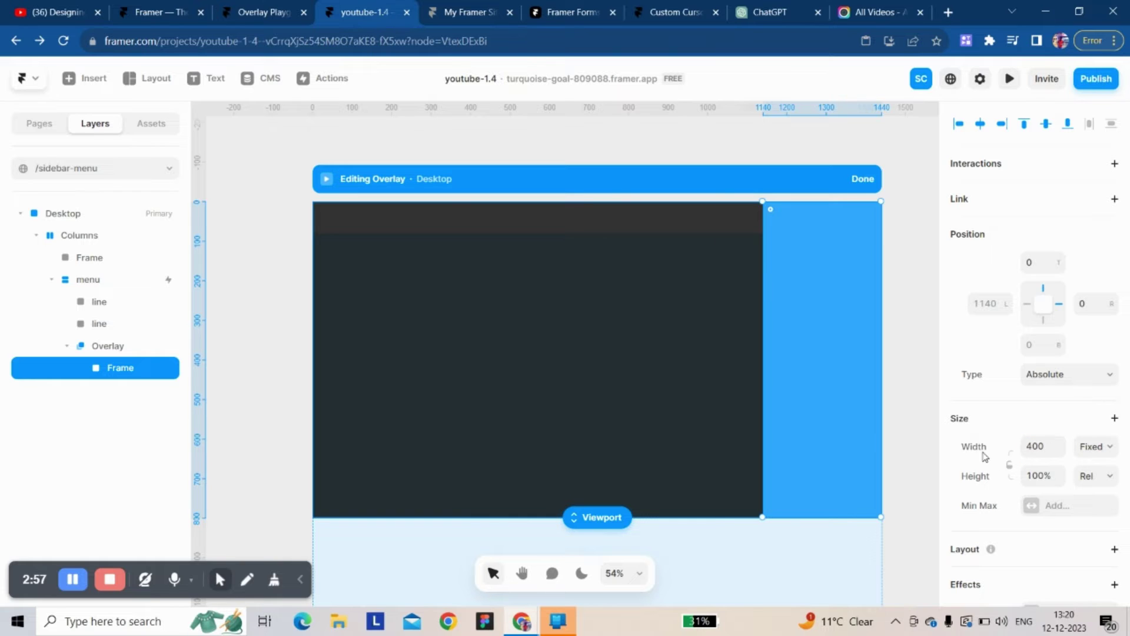
key(Return)
Set the overlay frame's fill to #FFFFFF and finish editing the overlay.
scroll(1000, 407, down, 5)
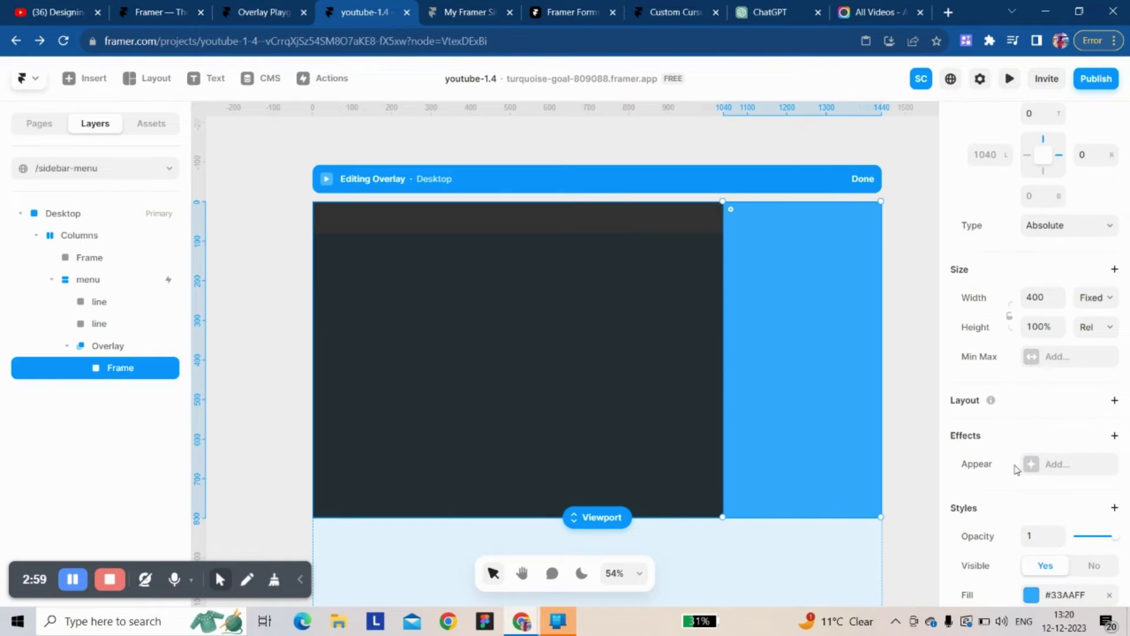
click(1031, 558)
text(ffffff)
key(Return)
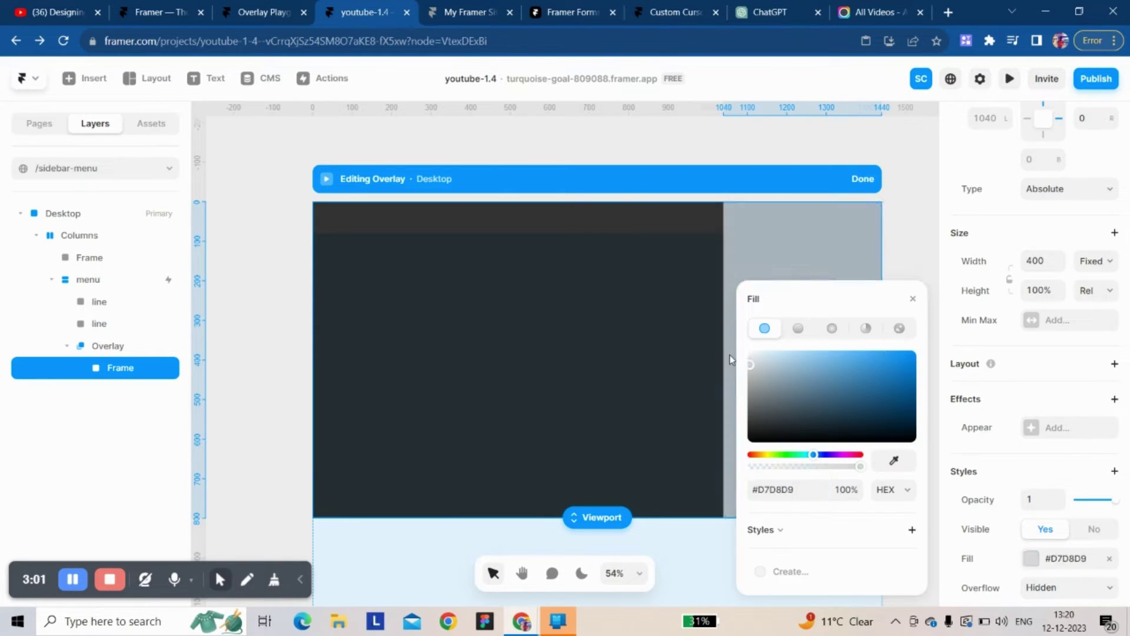
click(913, 300)
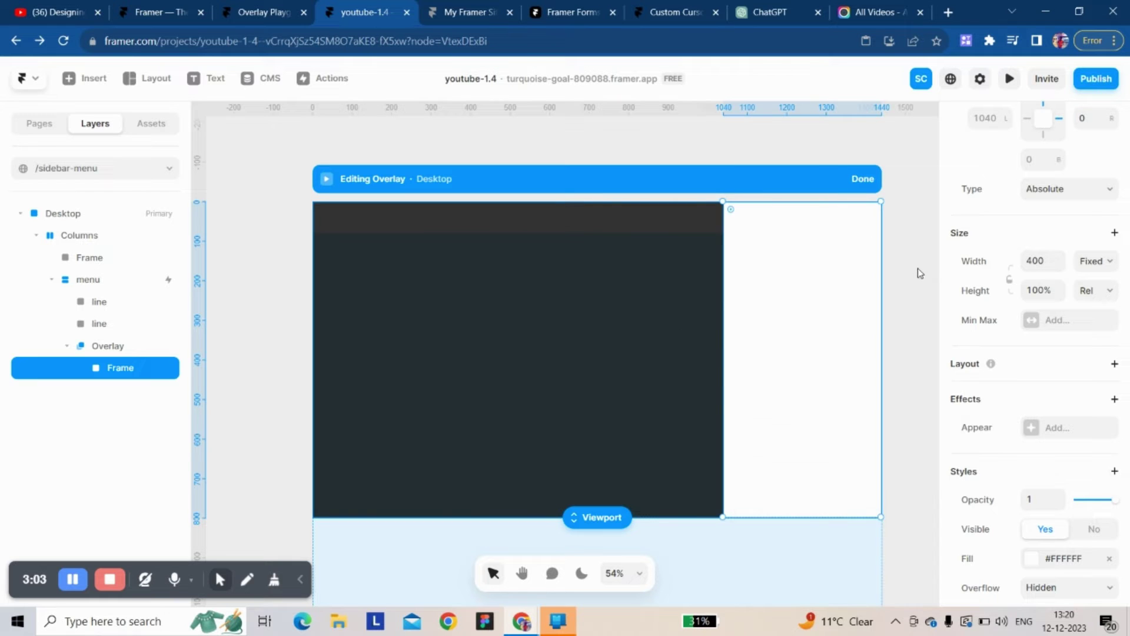
click(917, 271)
click(819, 225)
click(863, 178)
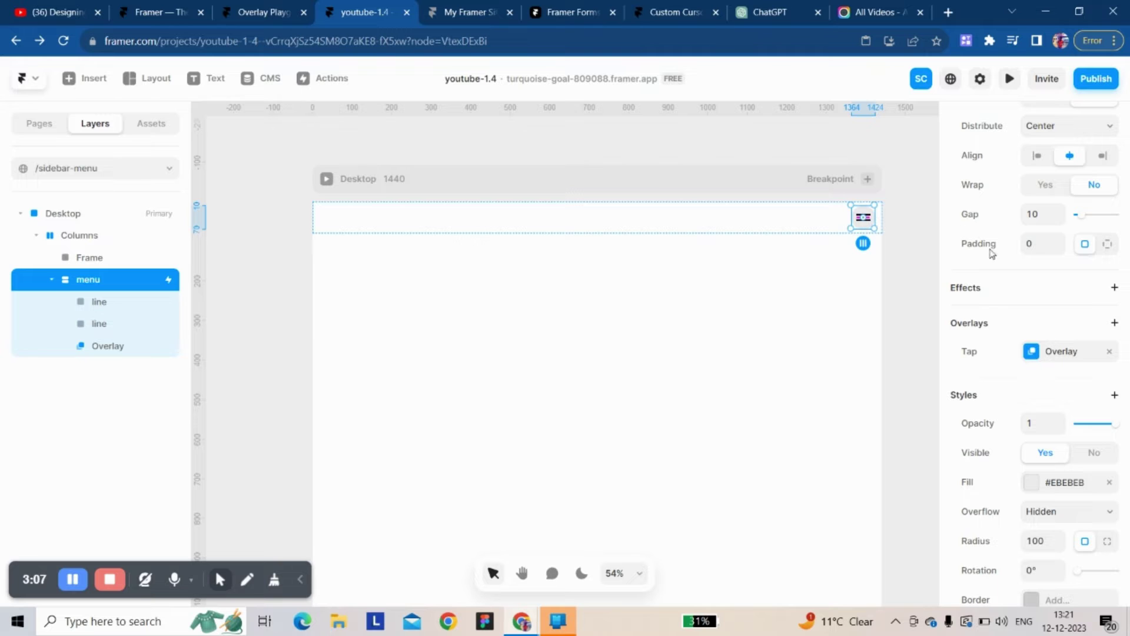
Add a Z Index style to the navbar's menu icon and set it to 10.
scroll(1029, 361, down, 3)
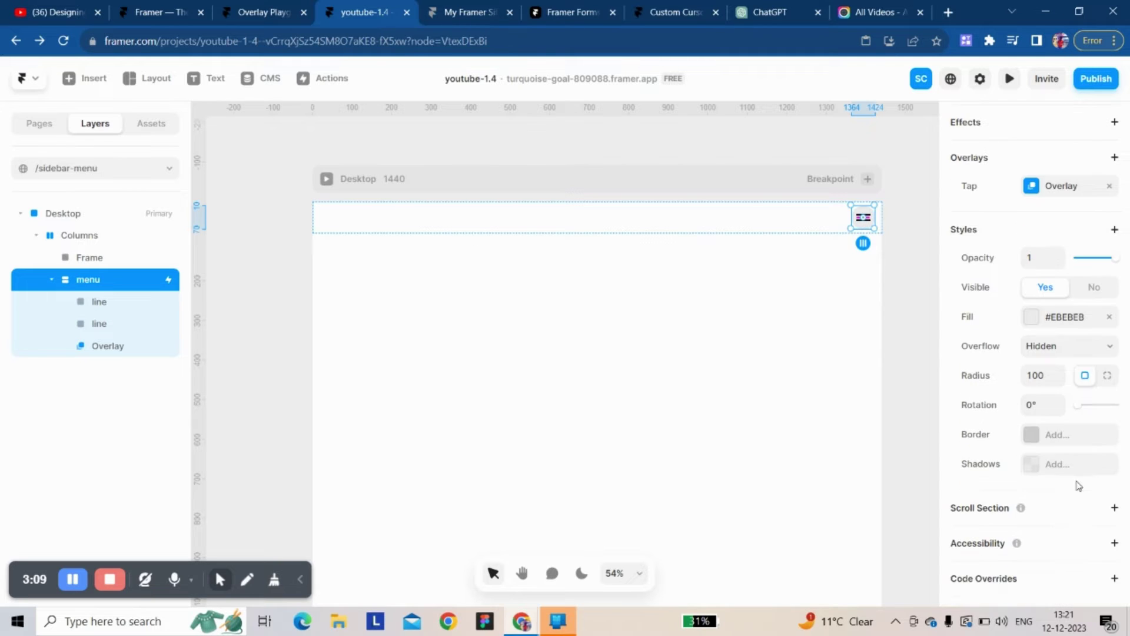
scroll(1054, 439, up, 1)
click(1114, 249)
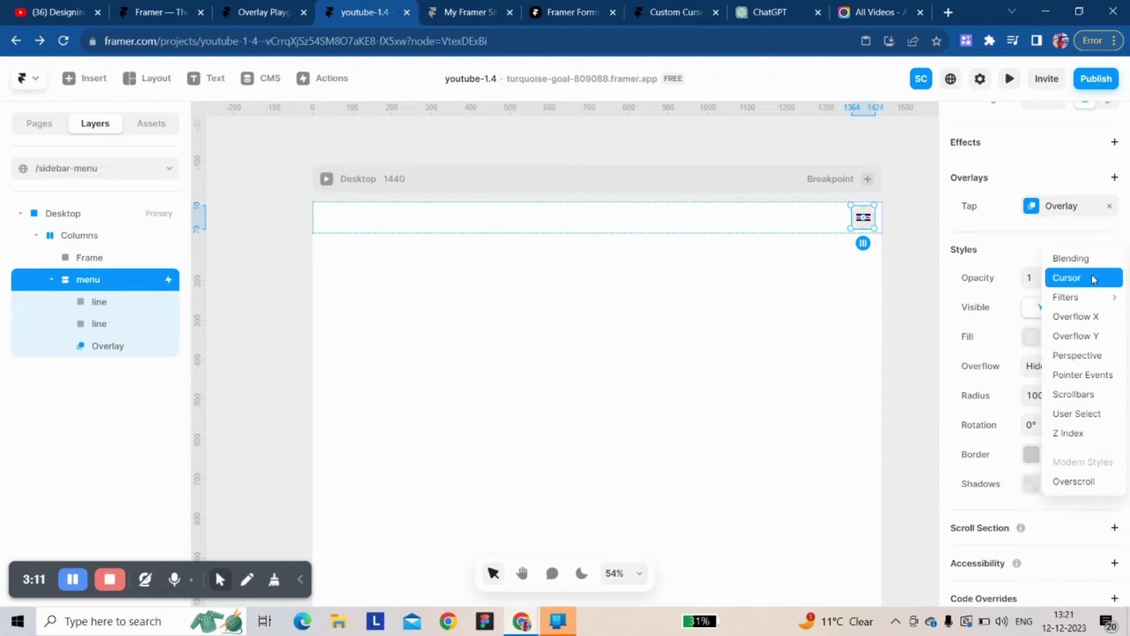
click(1067, 433)
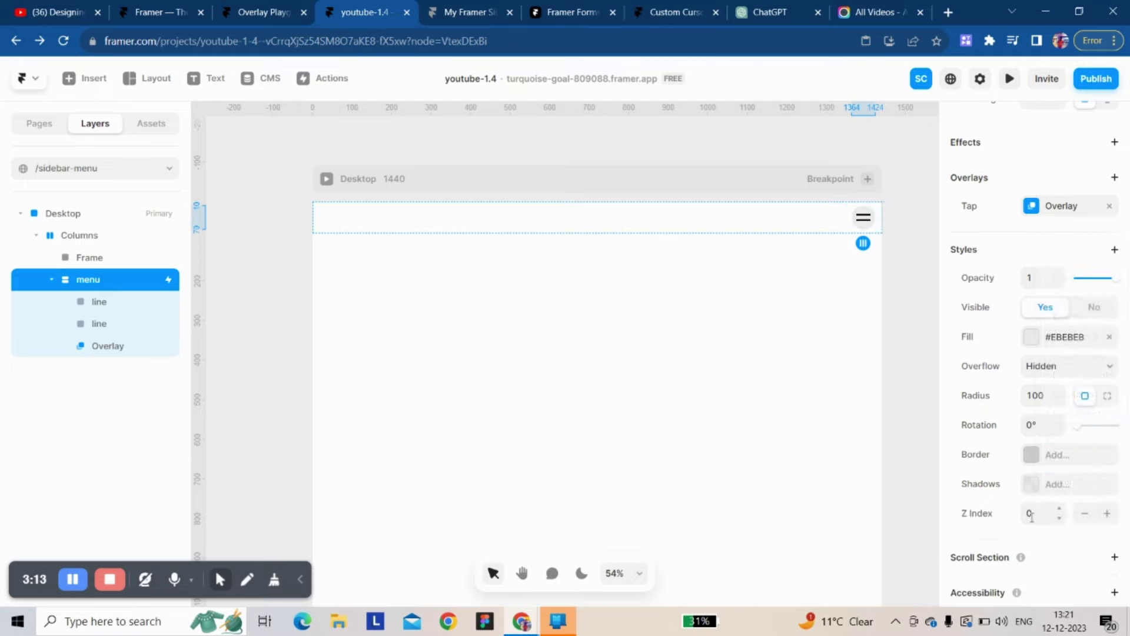
click(1031, 514)
text(10)
key(Return)
Set the menu overlay's Z Index to 9 and finish editing the overlay.
click(130, 346)
click(1038, 370)
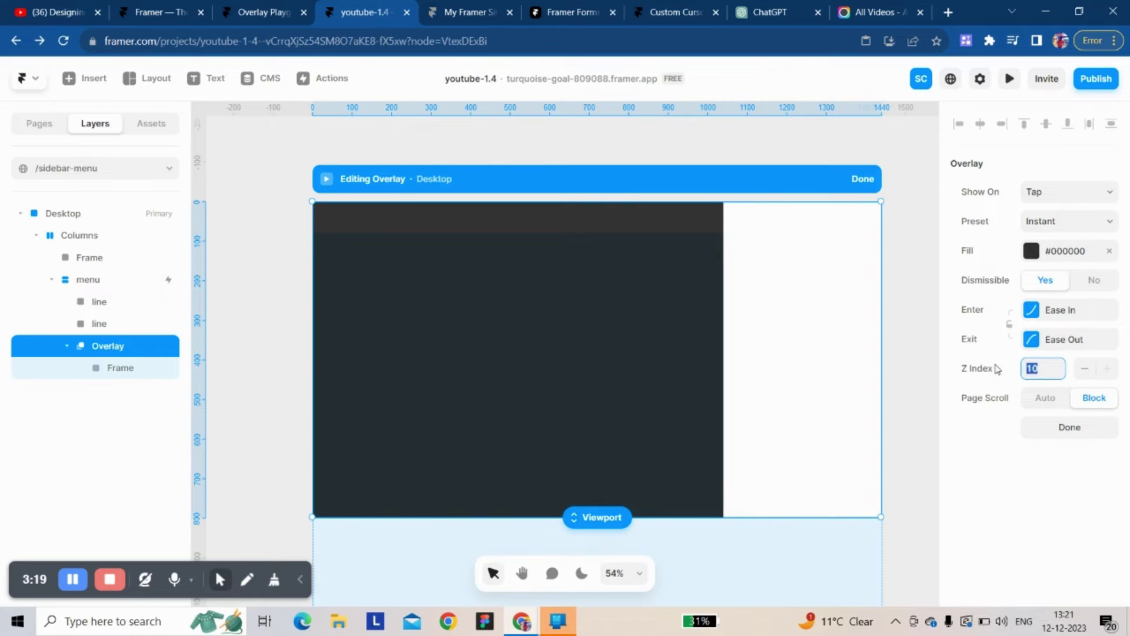
text(5)
click(863, 178)
click(758, 181)
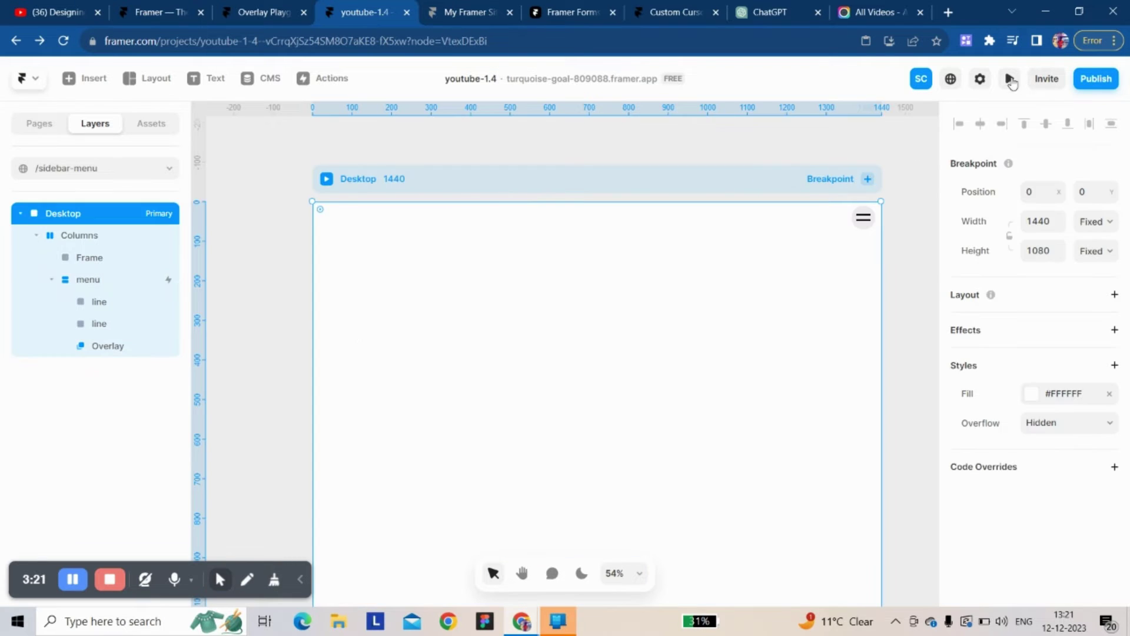
Preview the page, open and dismiss the sidebar overlay with the menu icon, and return to the editor.
click(1009, 79)
click(1050, 158)
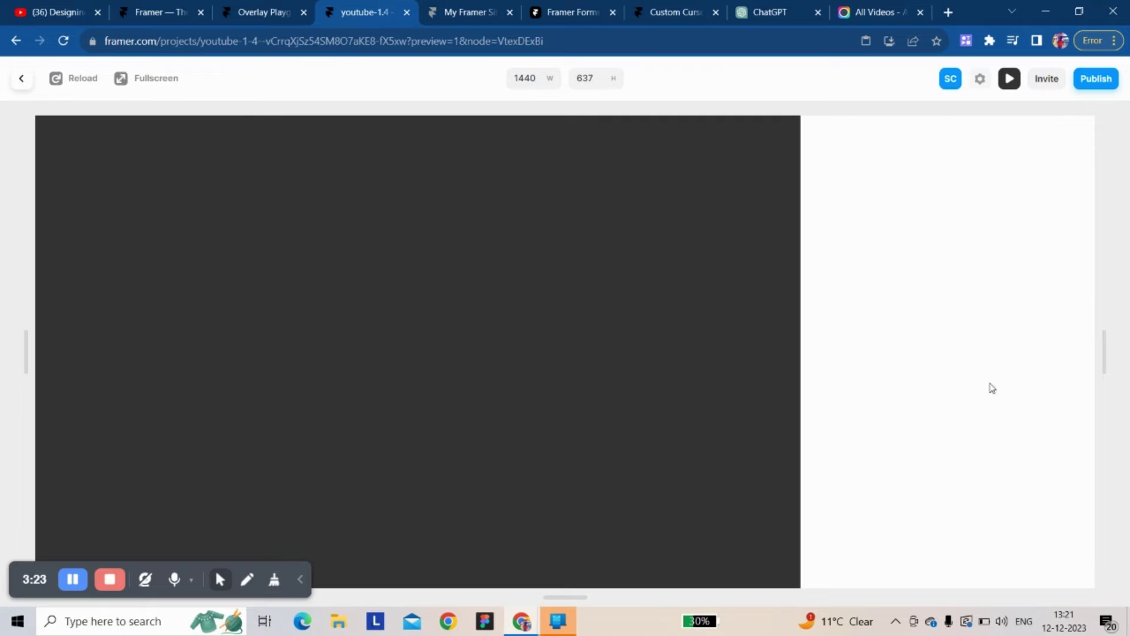
click(743, 171)
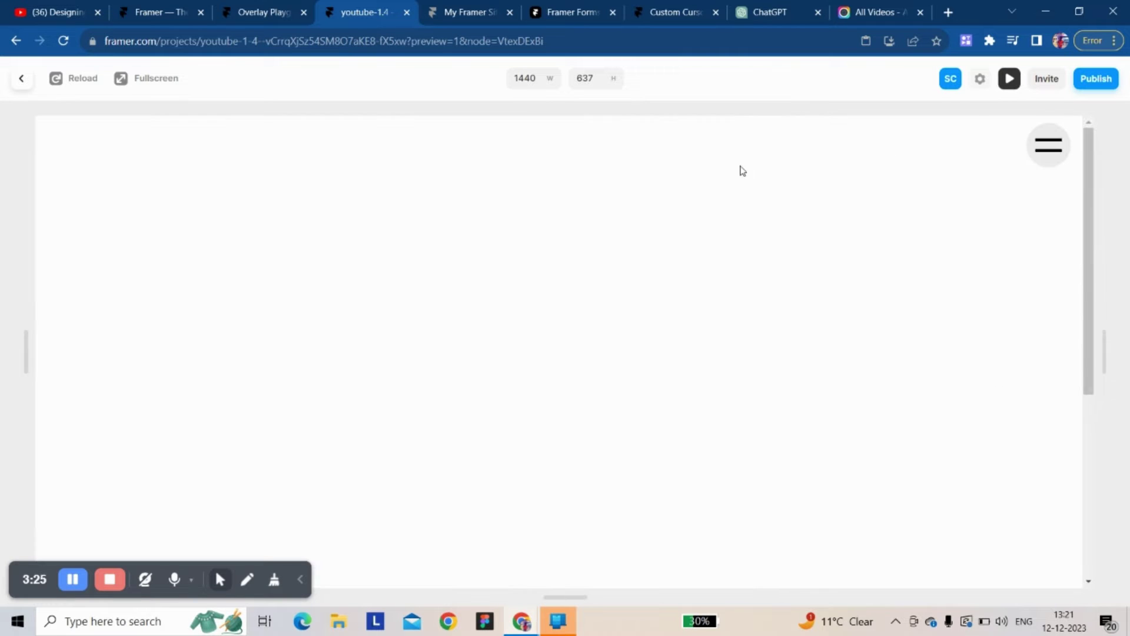
click(20, 78)
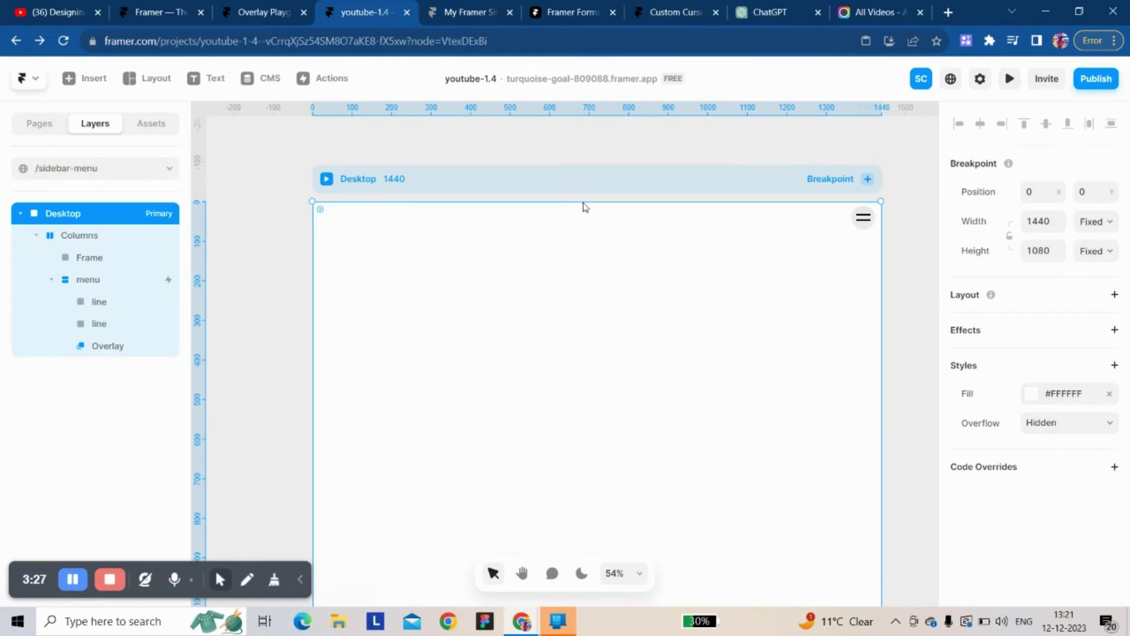
Copy the navbar's menu icon and paste it into the white frame inside the overlay.
click(863, 221)
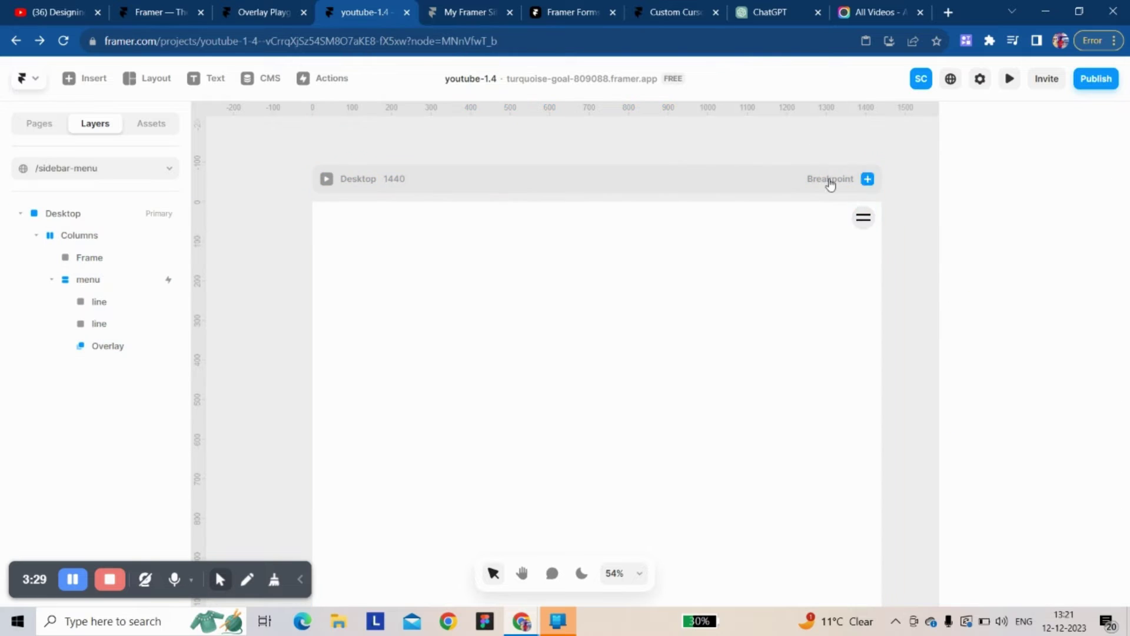
click(857, 225)
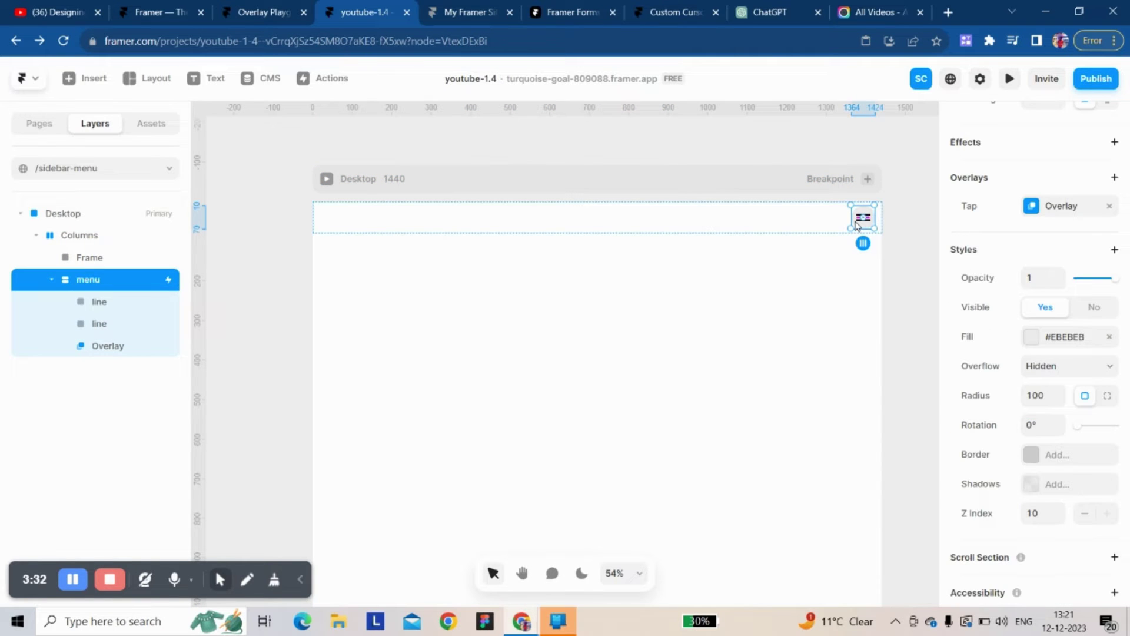
right_click(853, 220)
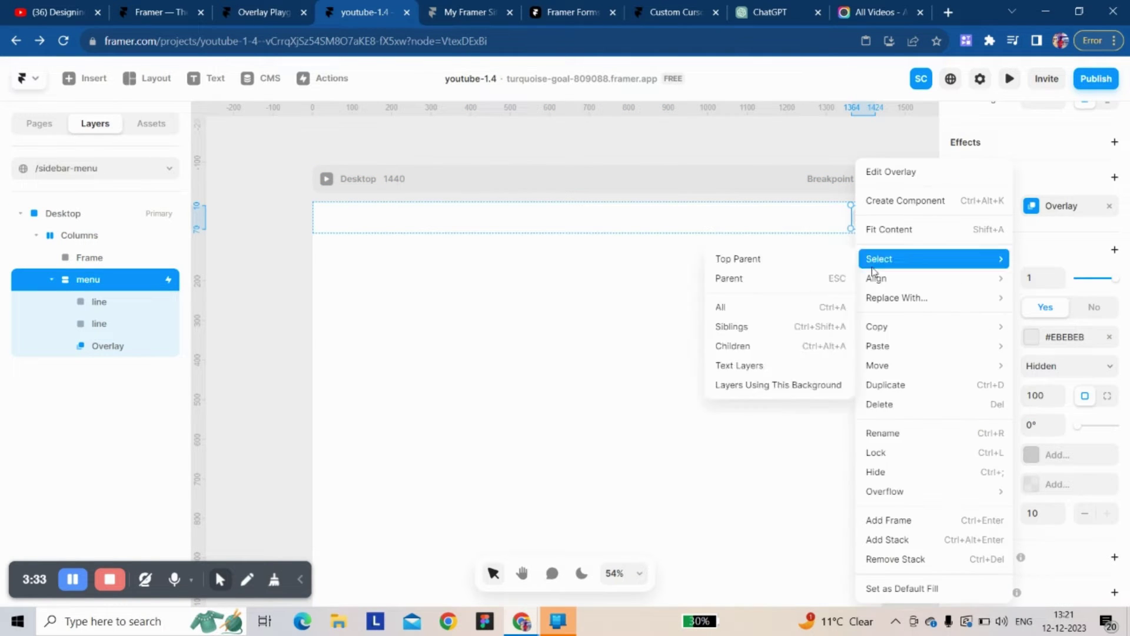
mouse_move(892, 327)
click(831, 328)
click(144, 347)
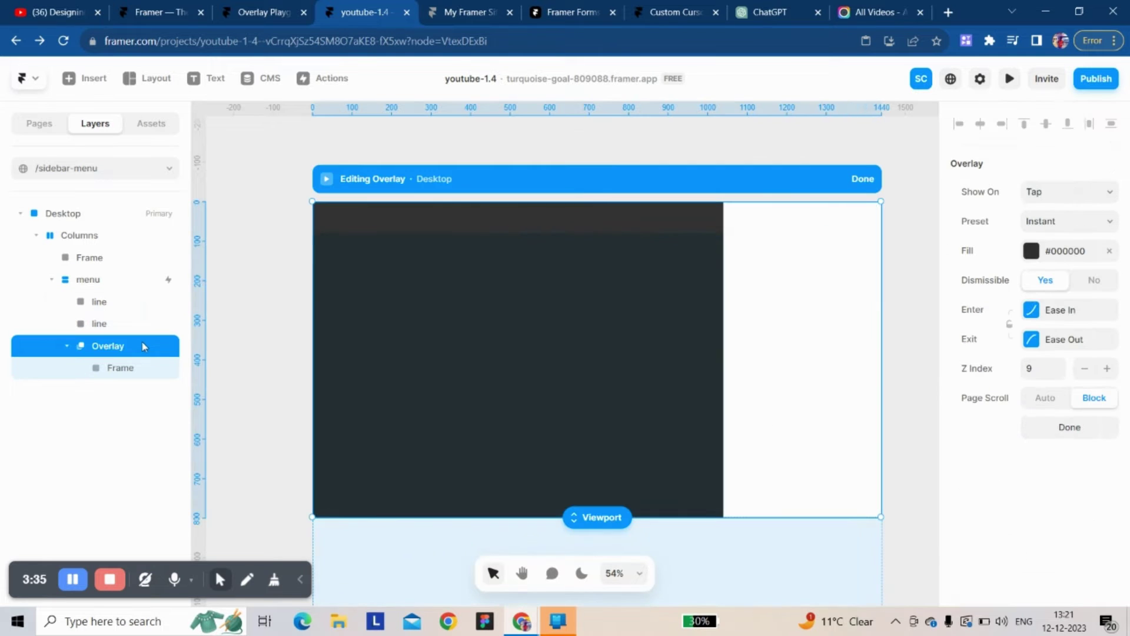
click(737, 301)
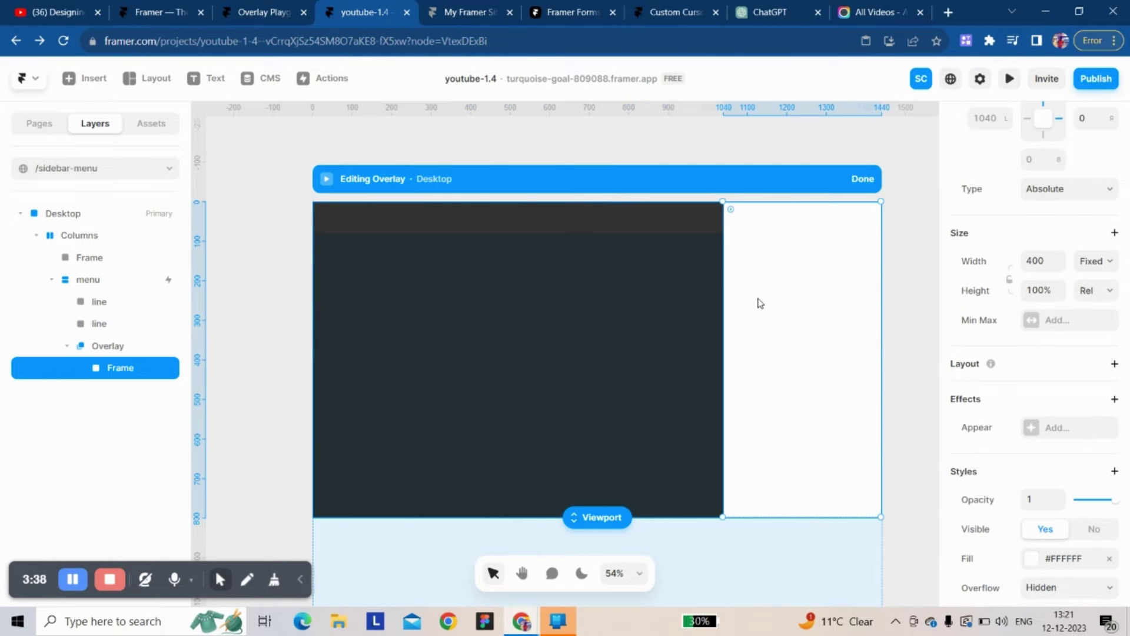
right_click(760, 303)
mouse_move(782, 346)
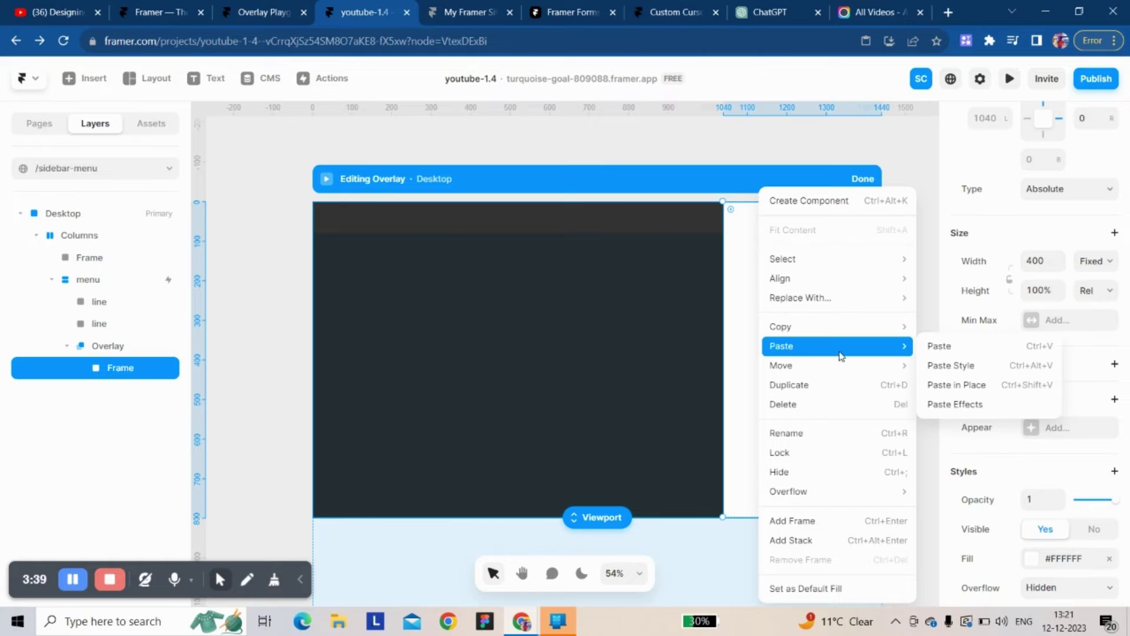
click(941, 351)
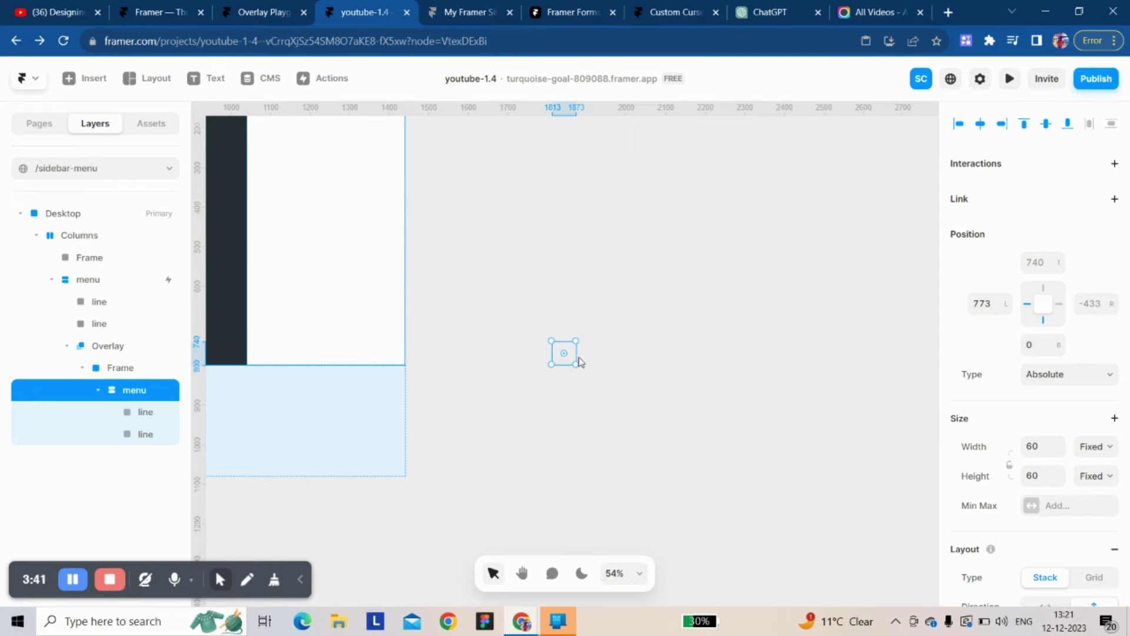
Align the pasted menu icon to the top-right corner of the overlay's white frame.
drag(559, 359, 345, 260)
click(1024, 124)
scroll(366, 240, up, 3)
scroll(366, 240, left, 5)
scroll(367, 240, up, 2)
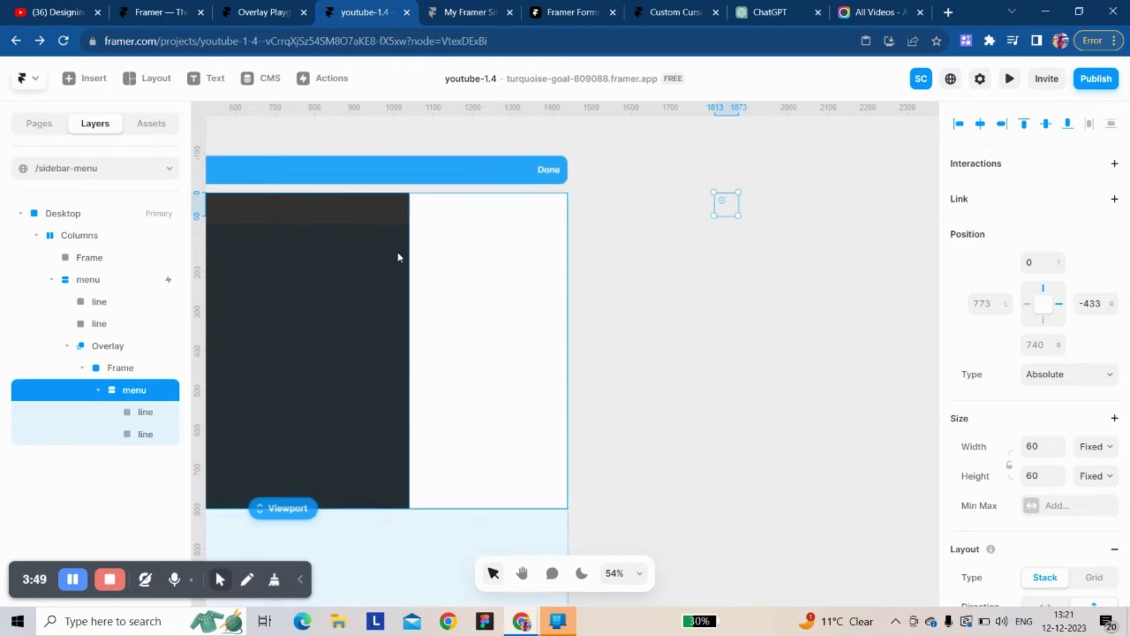
click(1002, 125)
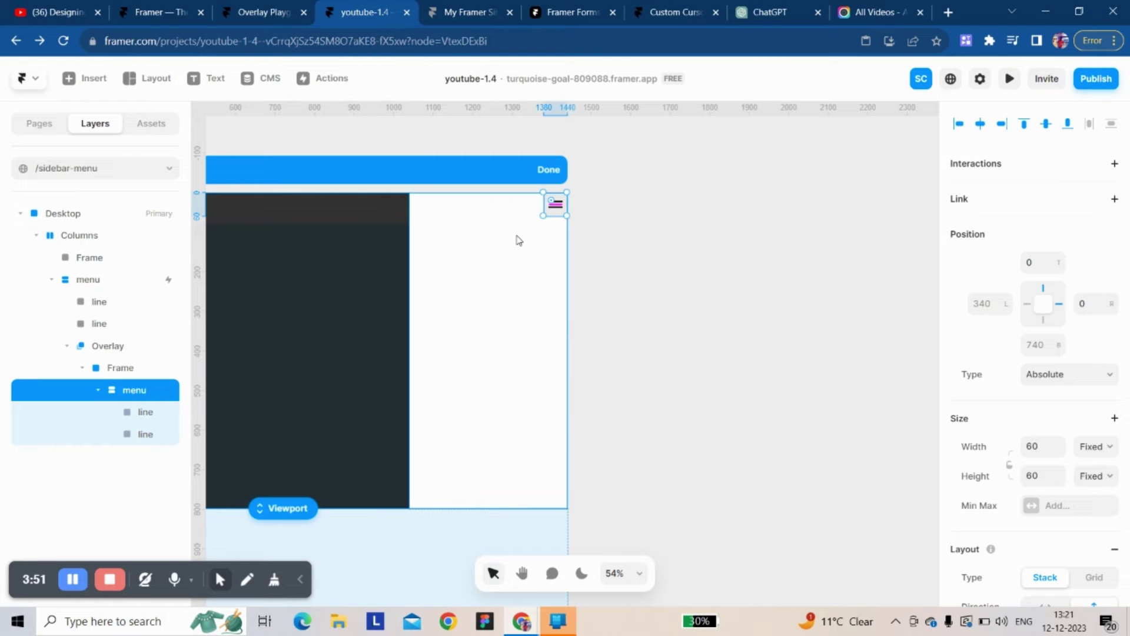
Offset the pasted menu icon 16 from the right and 8 from the top of the white frame.
click(1033, 262)
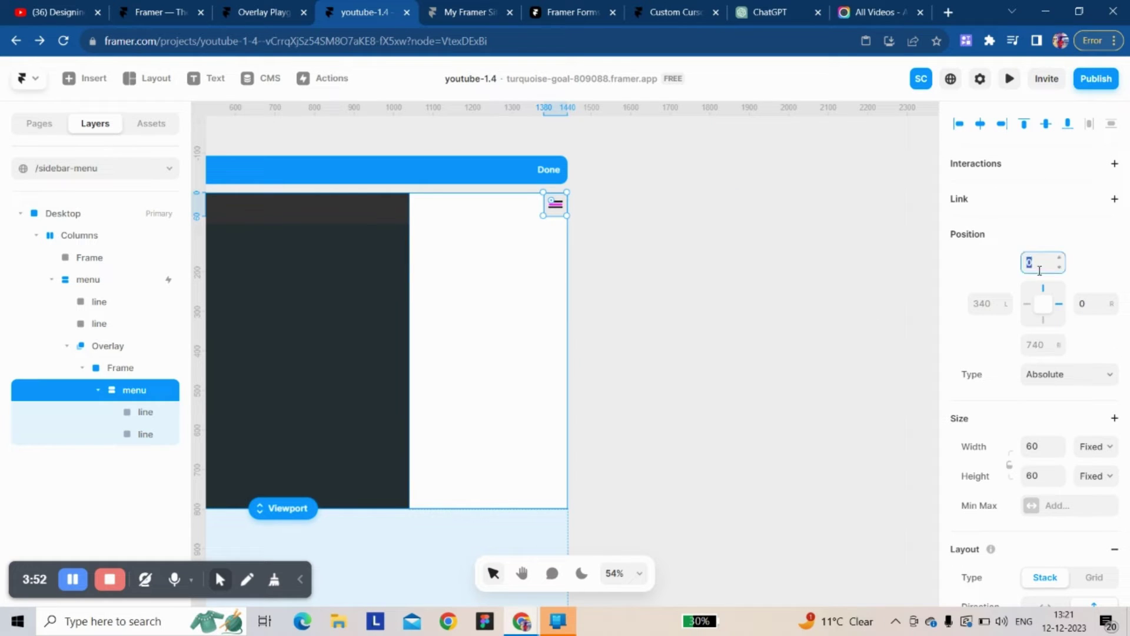
click(1091, 306)
text(16)
key(Return)
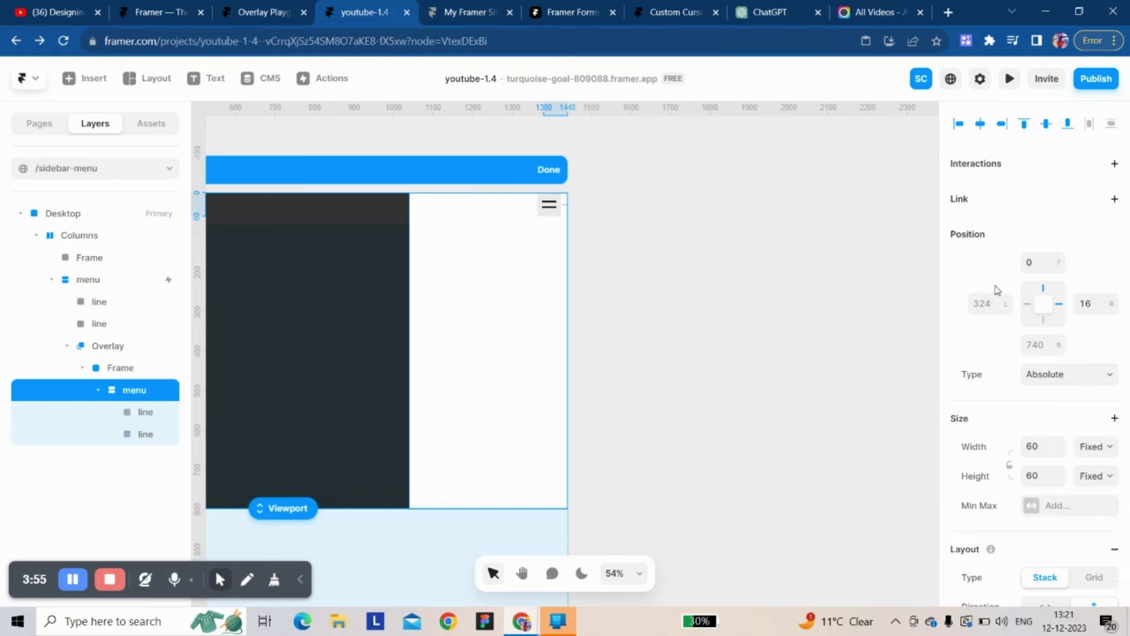
click(1033, 263)
text(8)
key(Return)
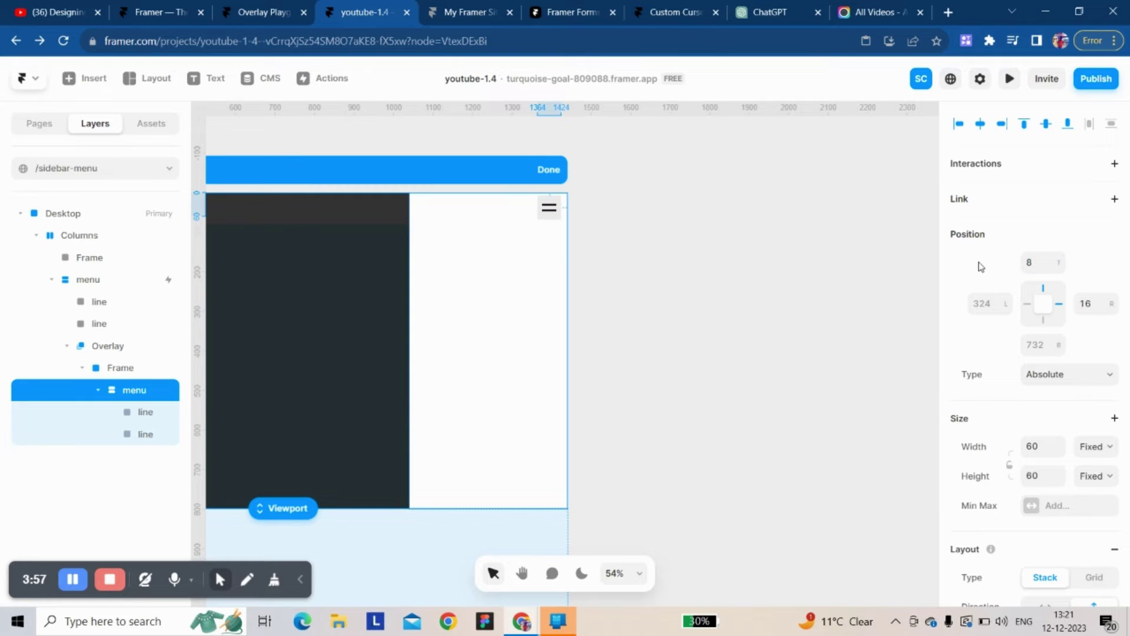
Set the pasted menu icon's corner radius to 100.
scroll(1049, 475, down, 5)
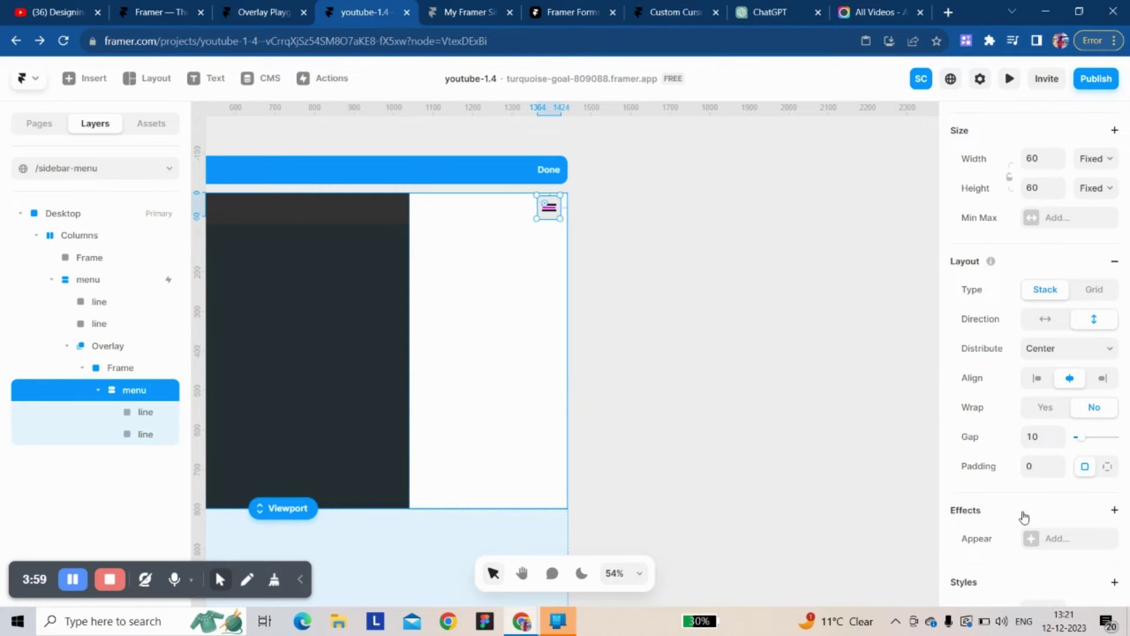
scroll(1027, 501, down, 3)
click(1031, 559)
text(100)
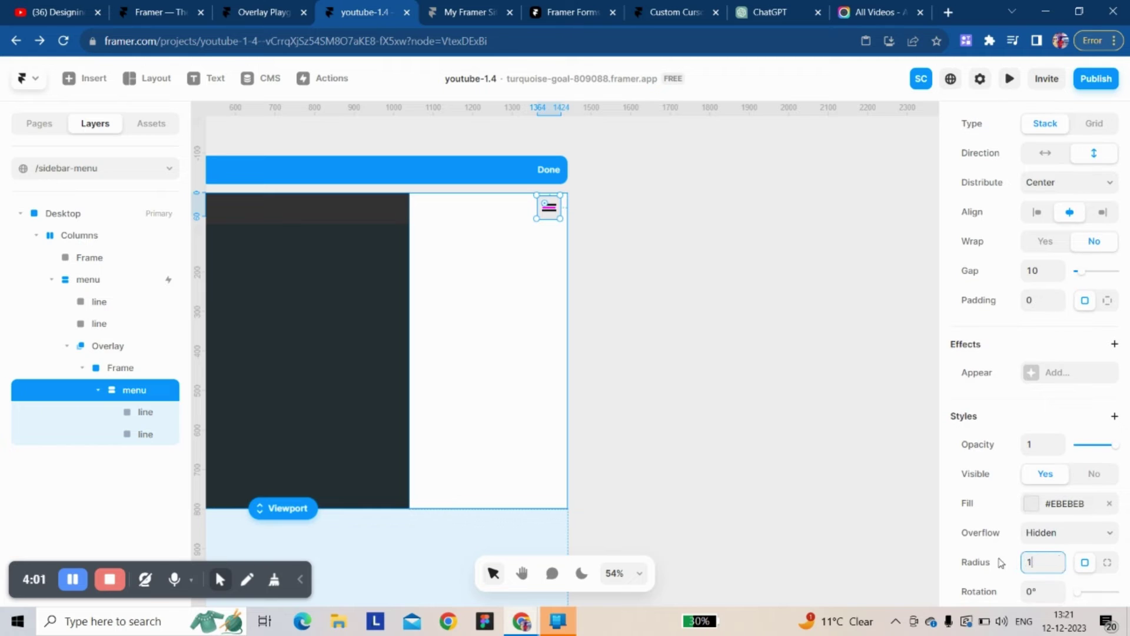
key(Return)
Make the upper line of the overlay's menu icon absolutely positioned and center it vertically in the icon.
scroll(551, 270, up, 5)
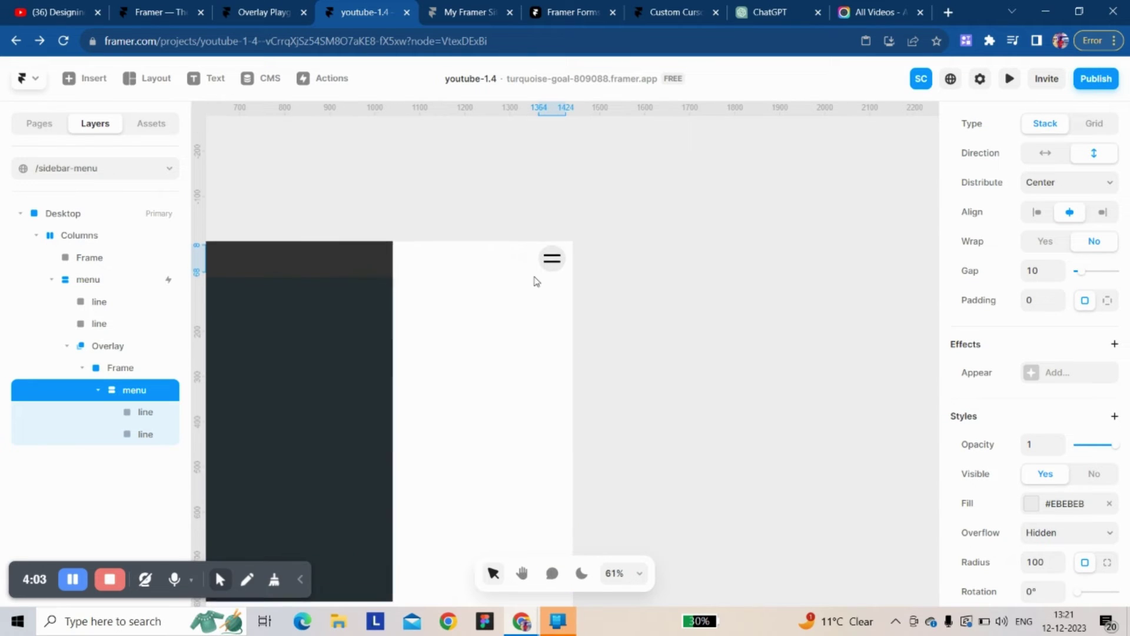
click(559, 256)
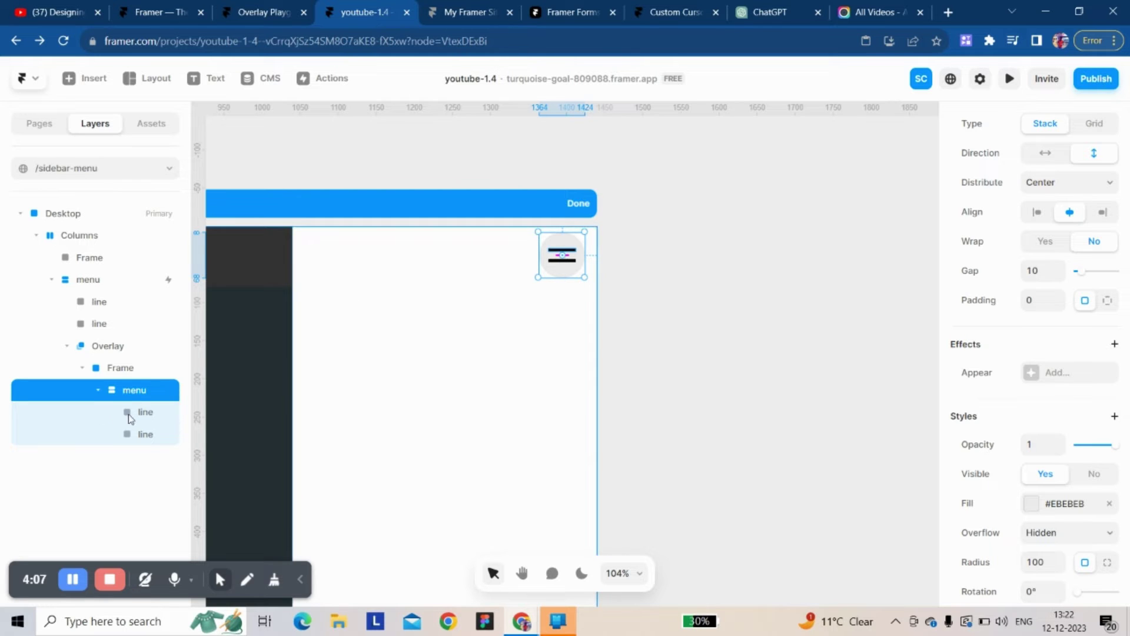
click(562, 249)
click(1059, 263)
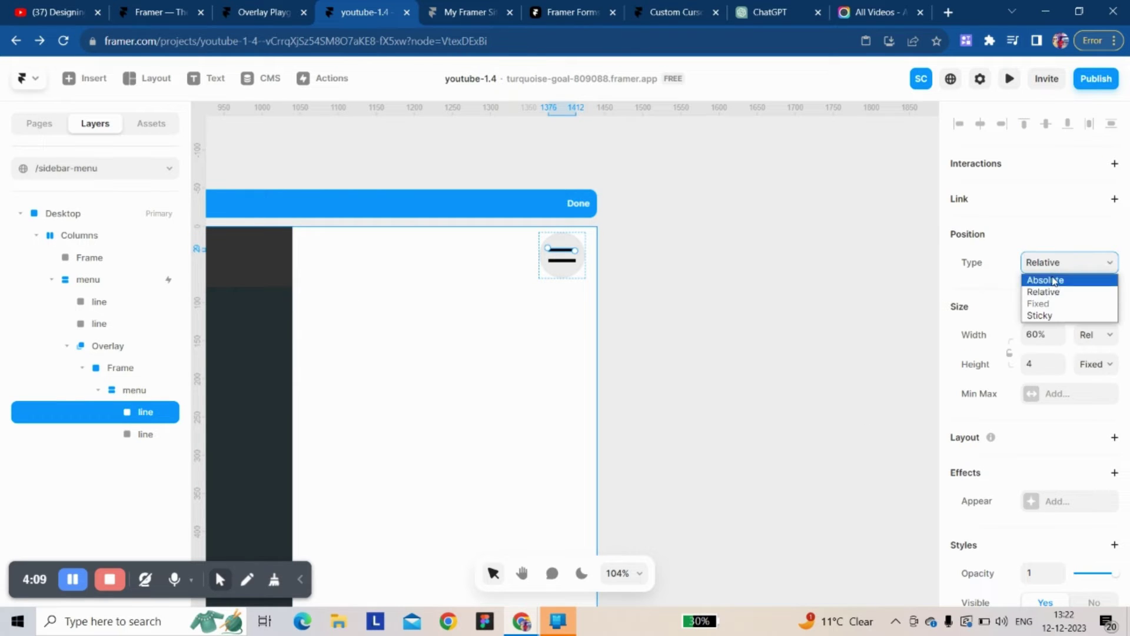
click(1051, 279)
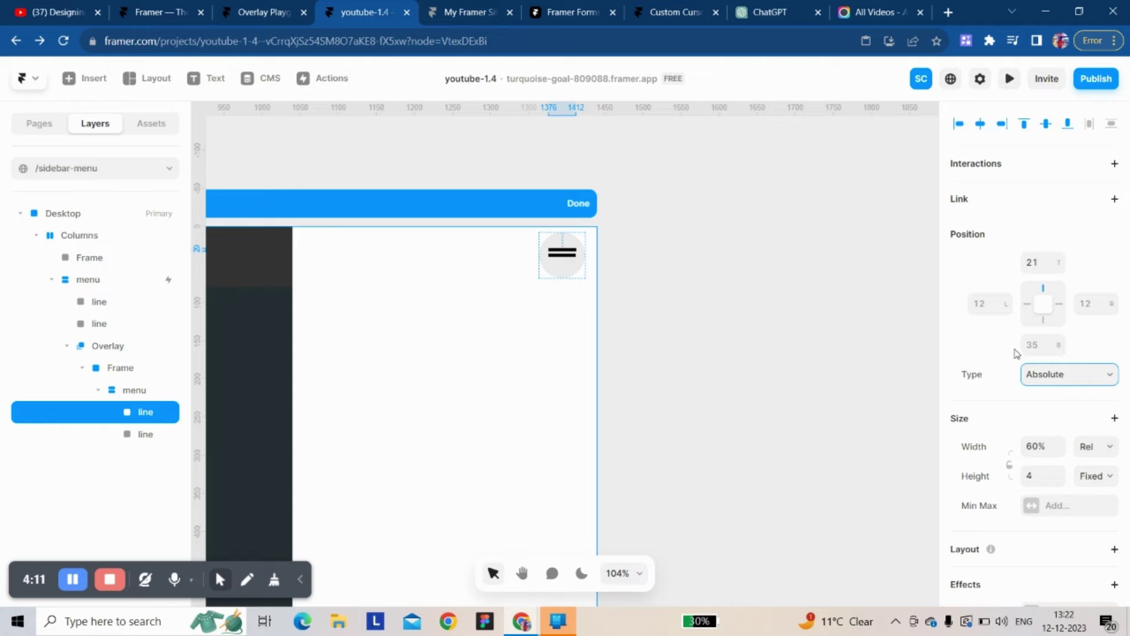
scroll(1017, 353, down, 2)
scroll(1024, 222, up, 2)
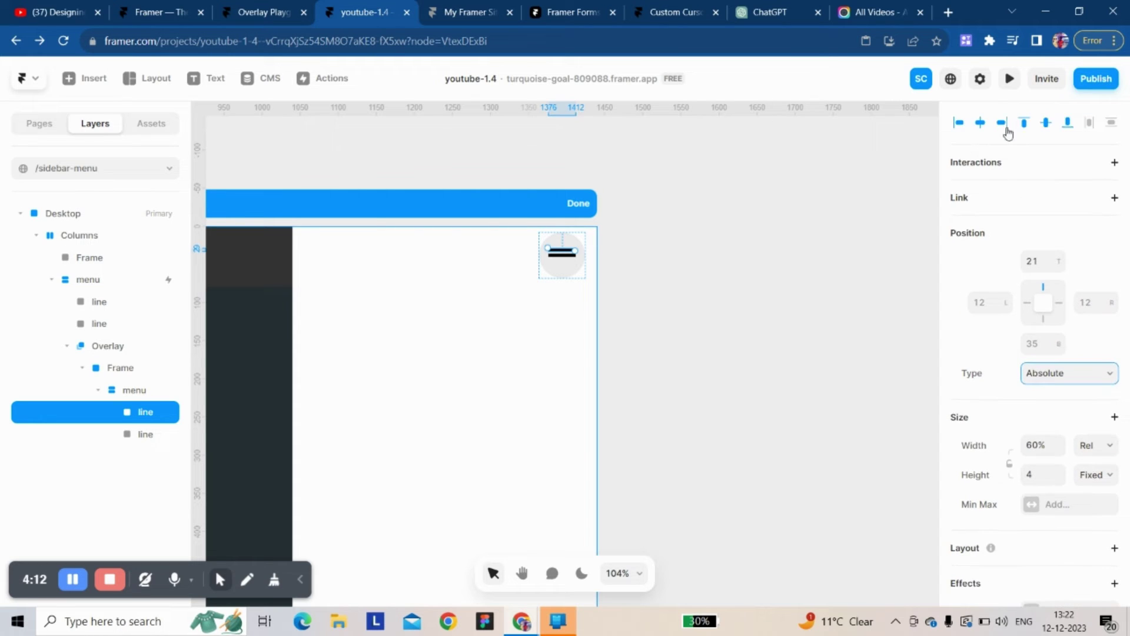
click(1046, 122)
Make the second line of the overlay's menu icon absolutely positioned and center it vertically over the first.
click(142, 442)
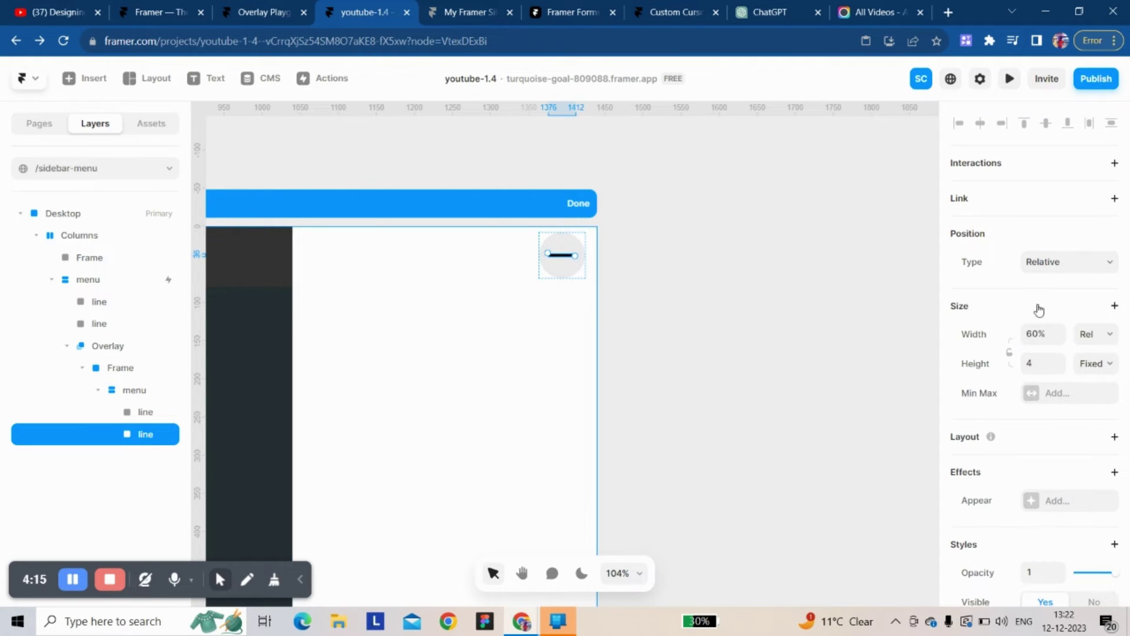
click(1039, 261)
click(1039, 277)
click(1046, 123)
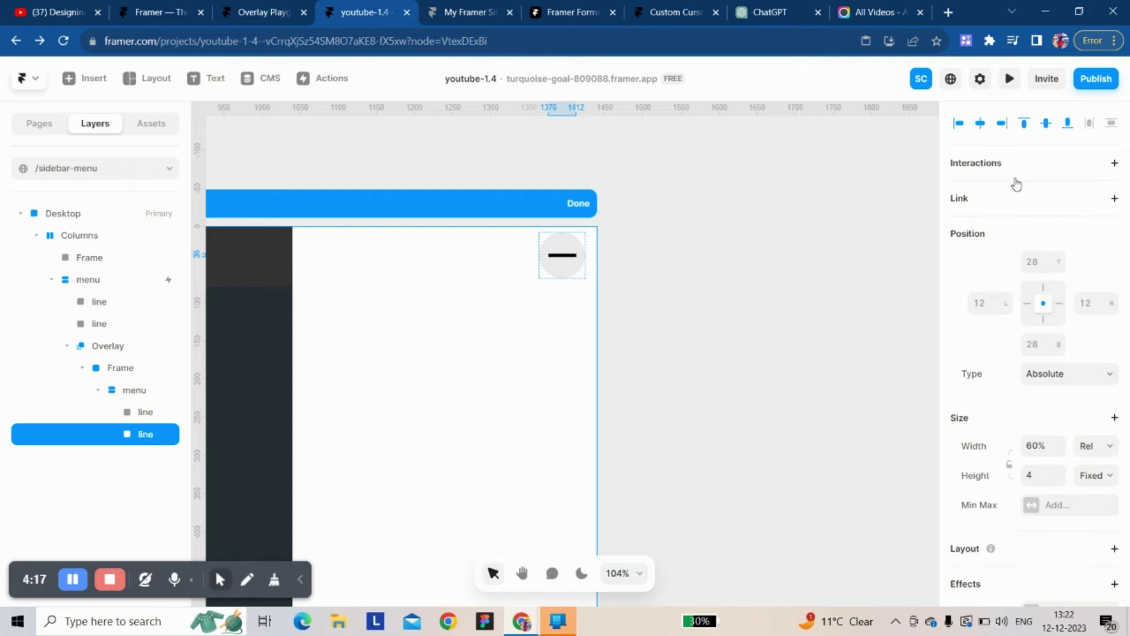
Rotate the second line of the overlay's menu icon by 45°.
scroll(1024, 294, down, 7)
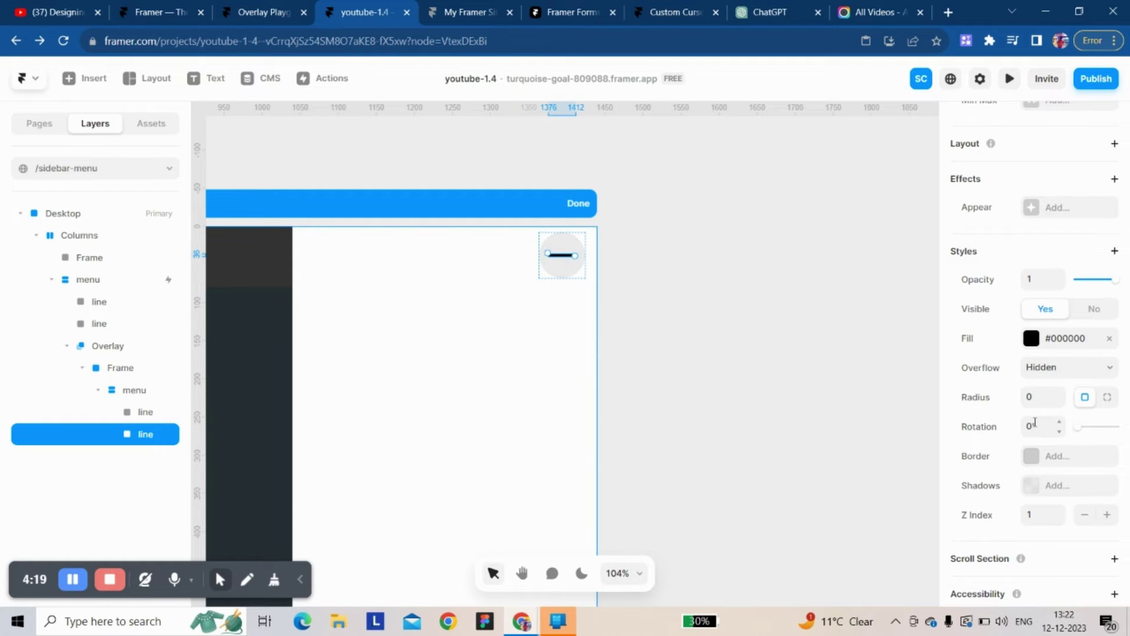
click(1035, 423)
text(45)
key(Return)
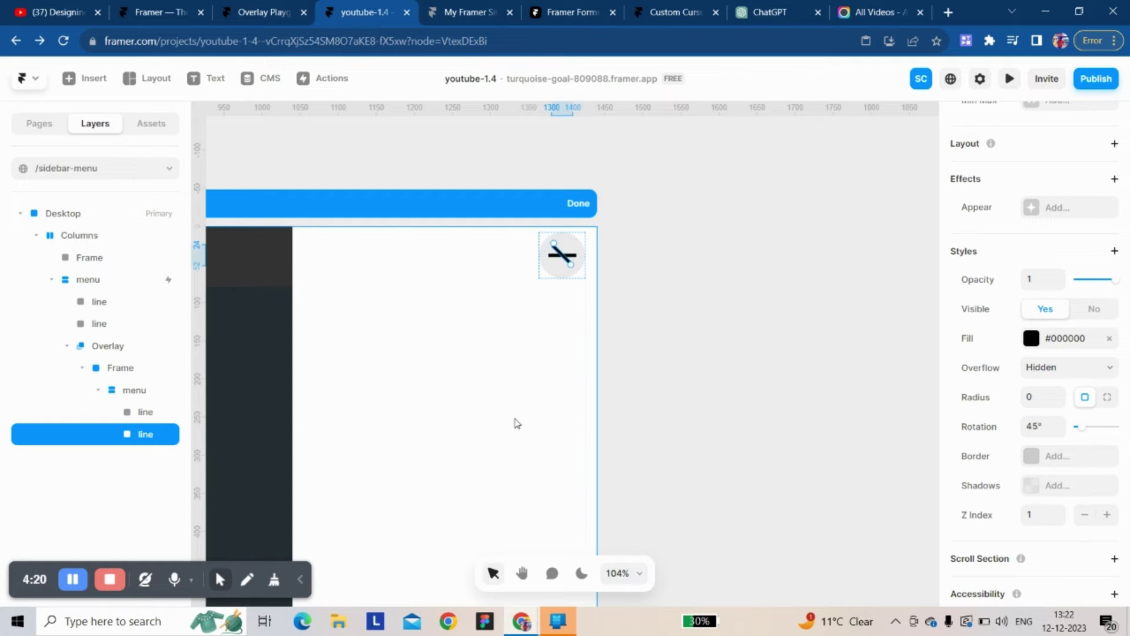
Rotate the first line of the overlay's menu icon by -45°.
click(134, 414)
scroll(1007, 476, down, 7)
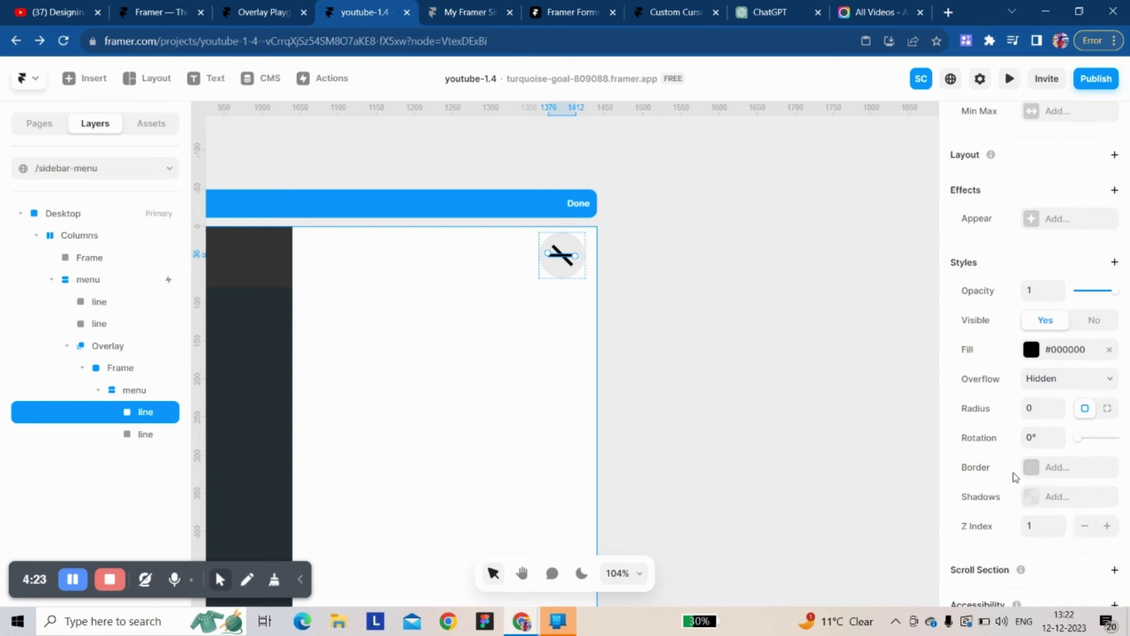
click(1037, 433)
text(-45)
key(Return)
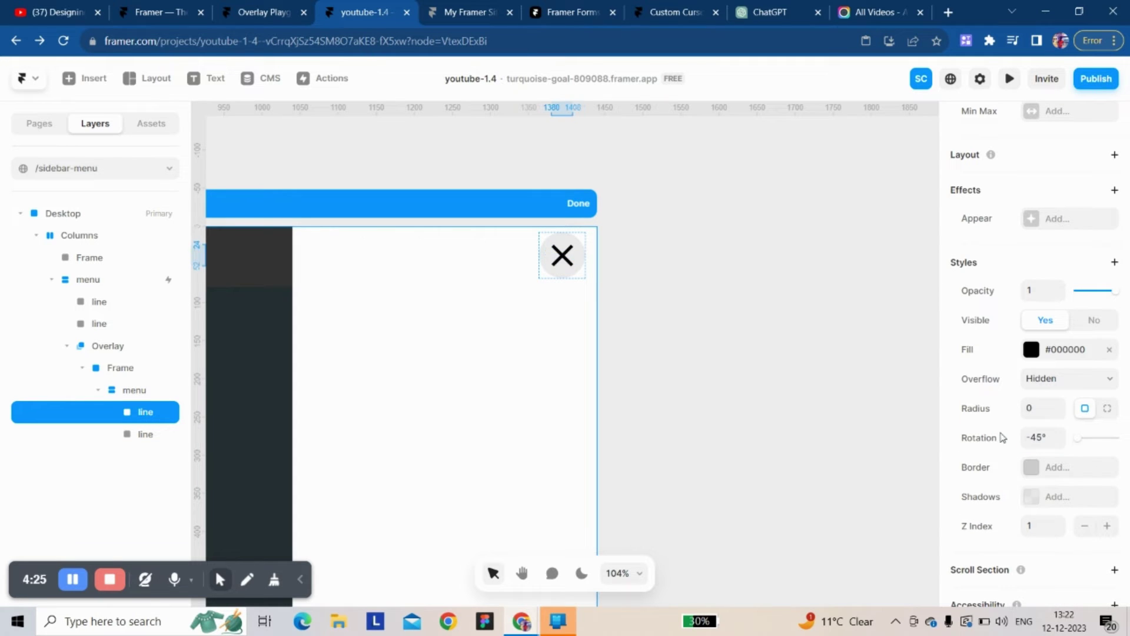
Rename the overlay's frame layer as sidebar.
click(134, 389)
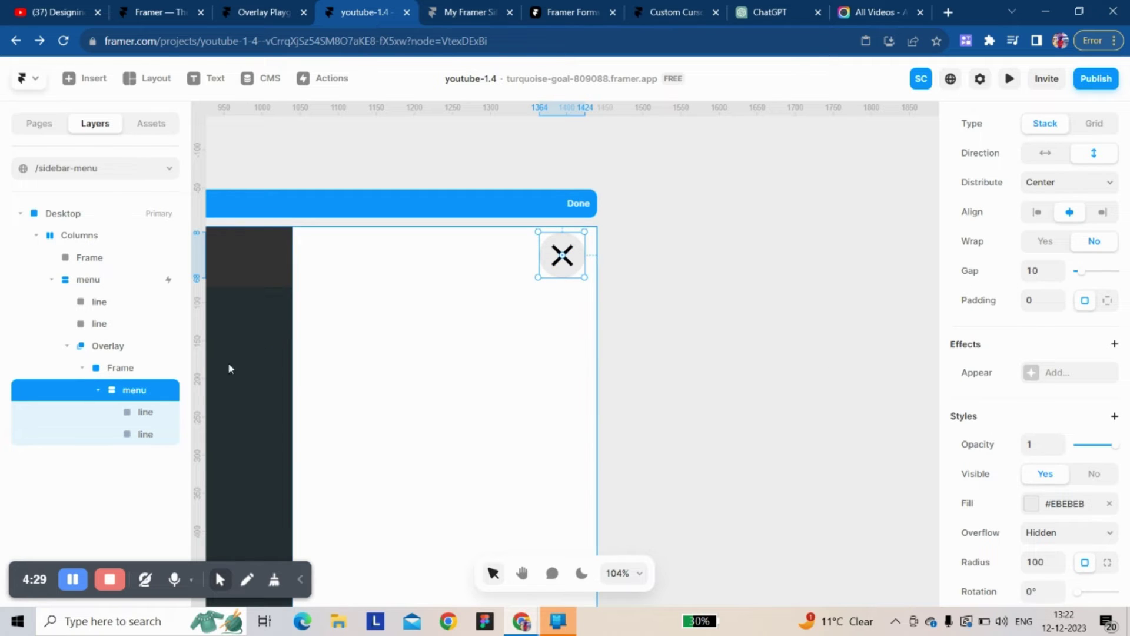
double_click(134, 369)
text(sidebar)
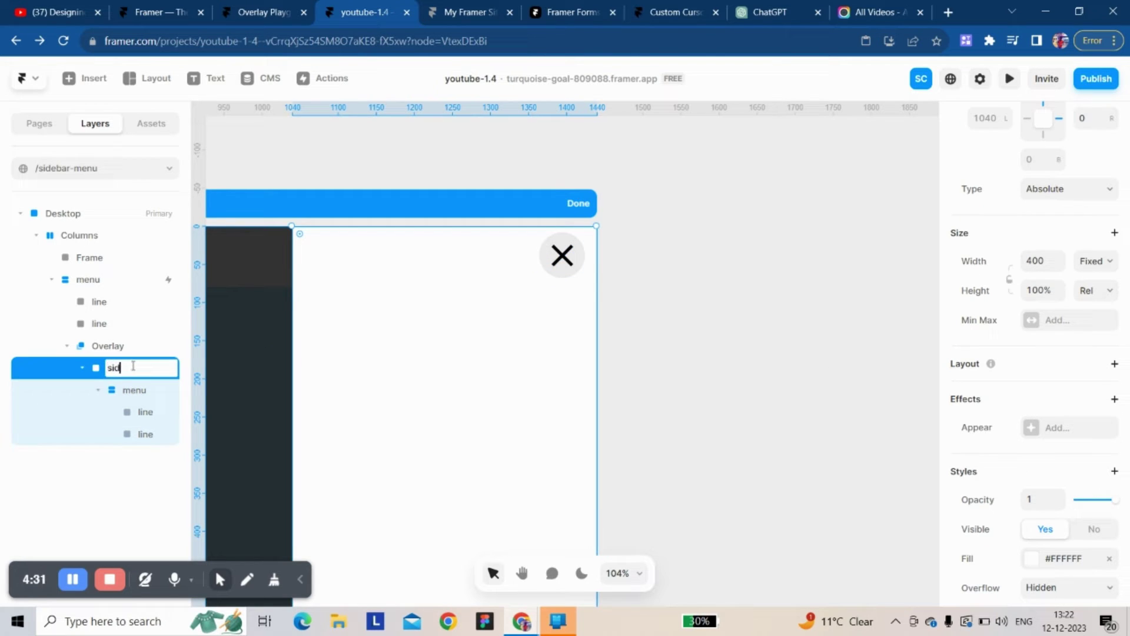
click(156, 411)
Add a Close Overlay interaction on tap to the cross-shaped menu icon in the sidebar.
click(139, 391)
scroll(1012, 217, up, 8)
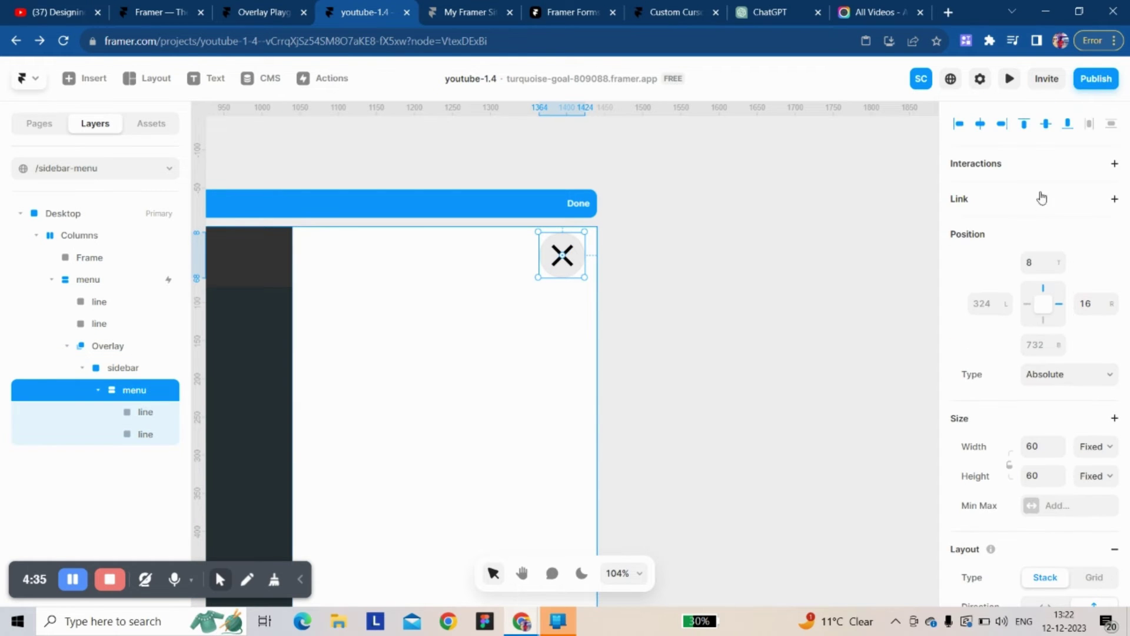
click(1114, 163)
click(1069, 184)
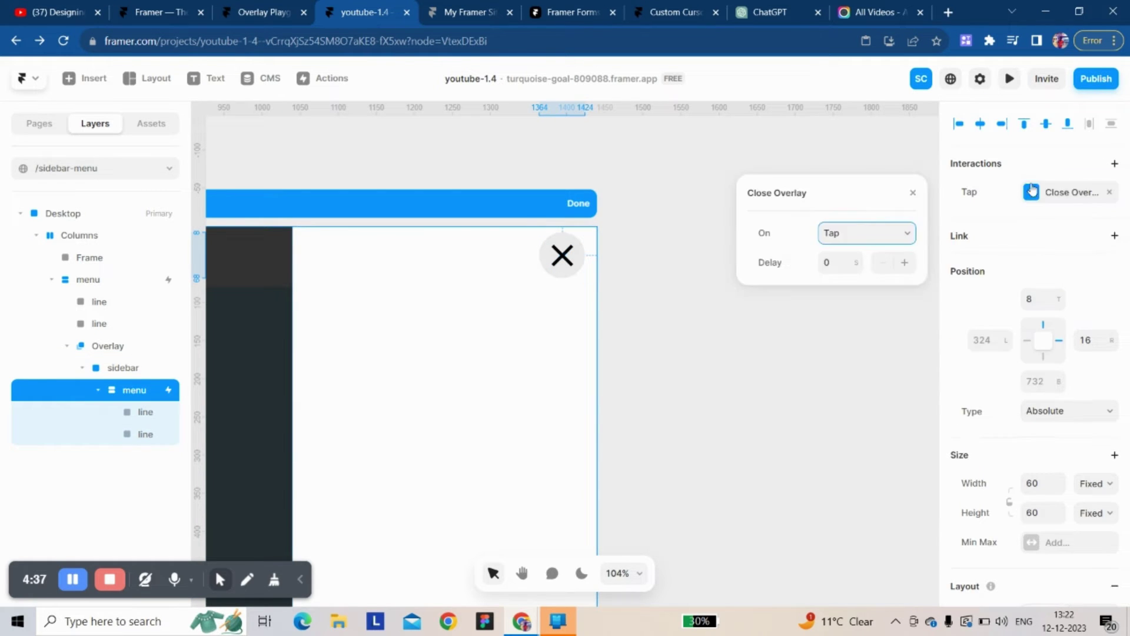
click(912, 196)
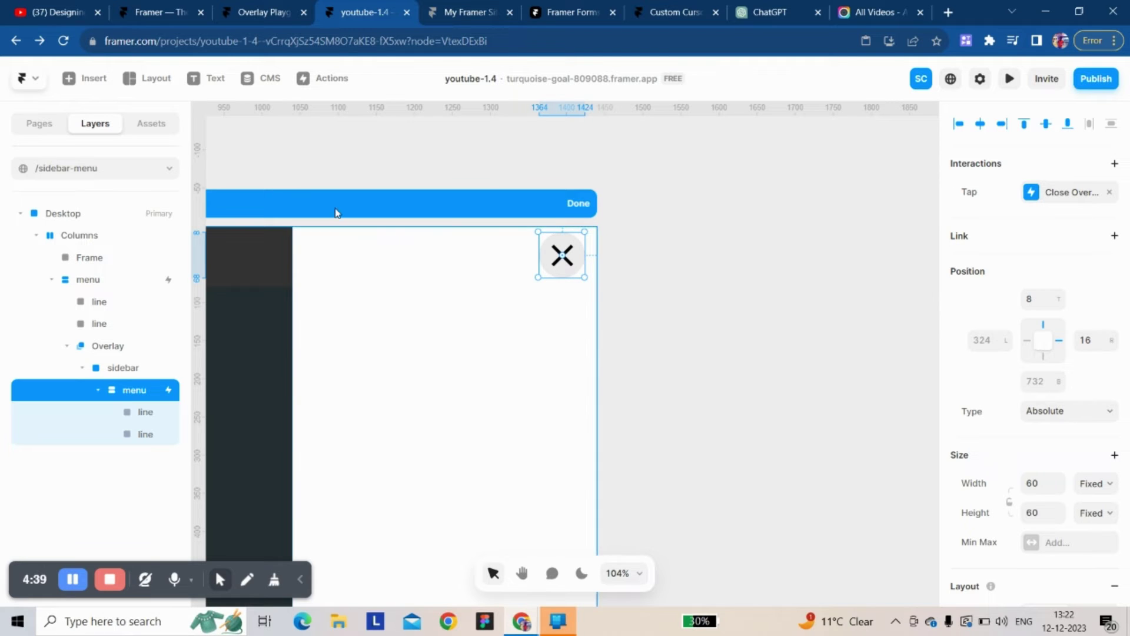
Add a vertical stack layout to the sidebar frame in the overlay.
scroll(555, 398, left, 5)
click(608, 420)
scroll(1100, 412, down, 1)
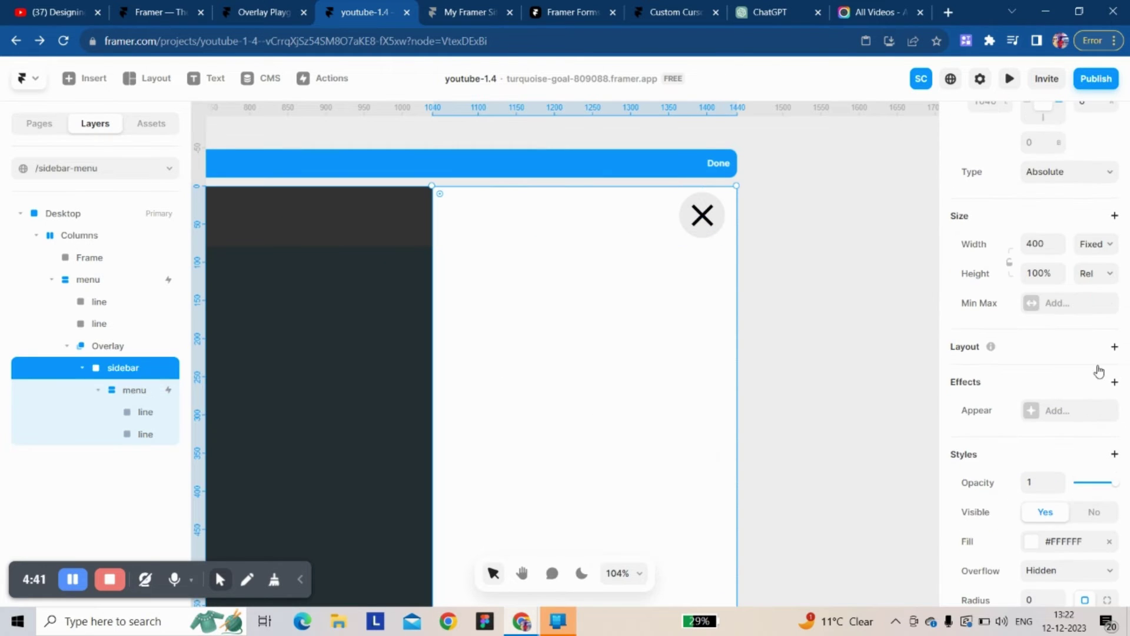
click(1113, 347)
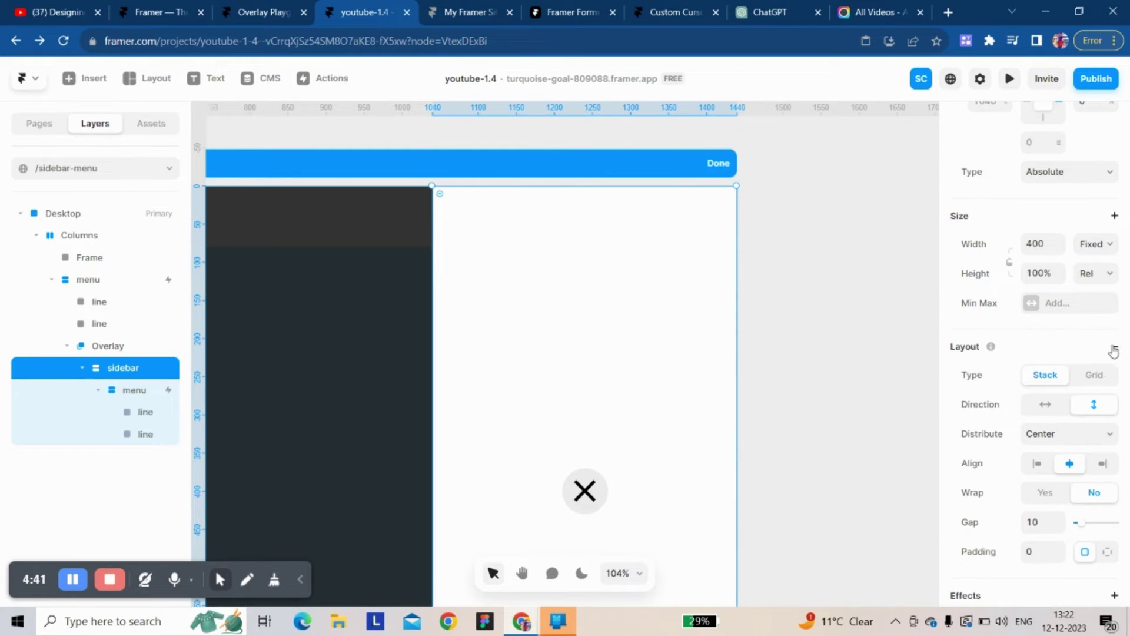
Make the cross icon absolutely positioned in the sidebar, 8 from the top and 16 from the right.
click(581, 471)
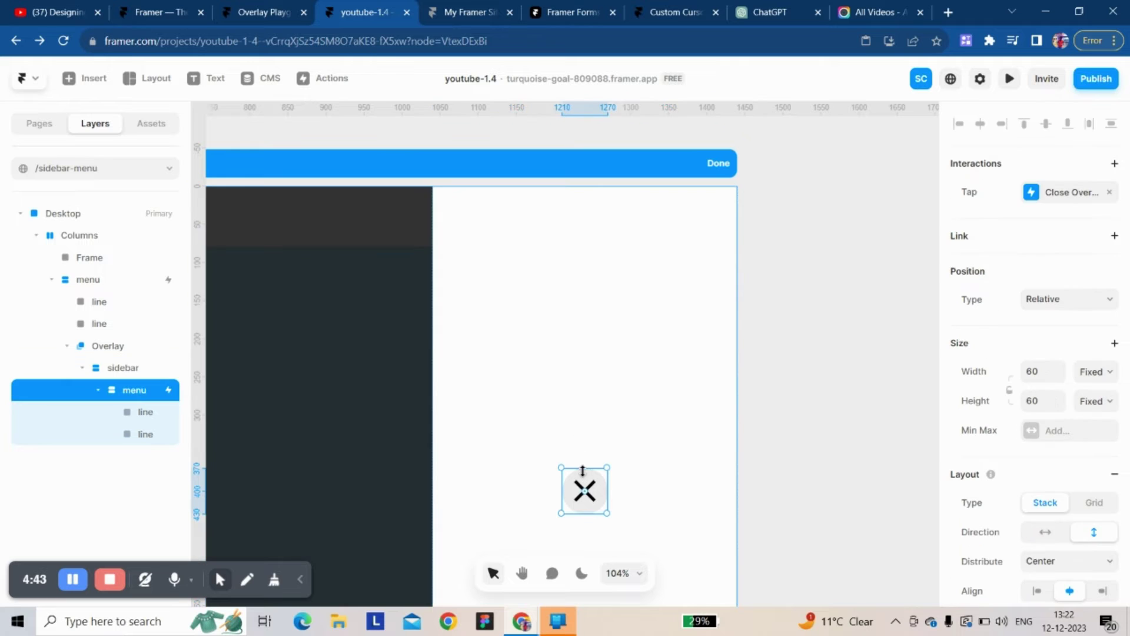
click(1059, 300)
click(1062, 318)
click(1045, 302)
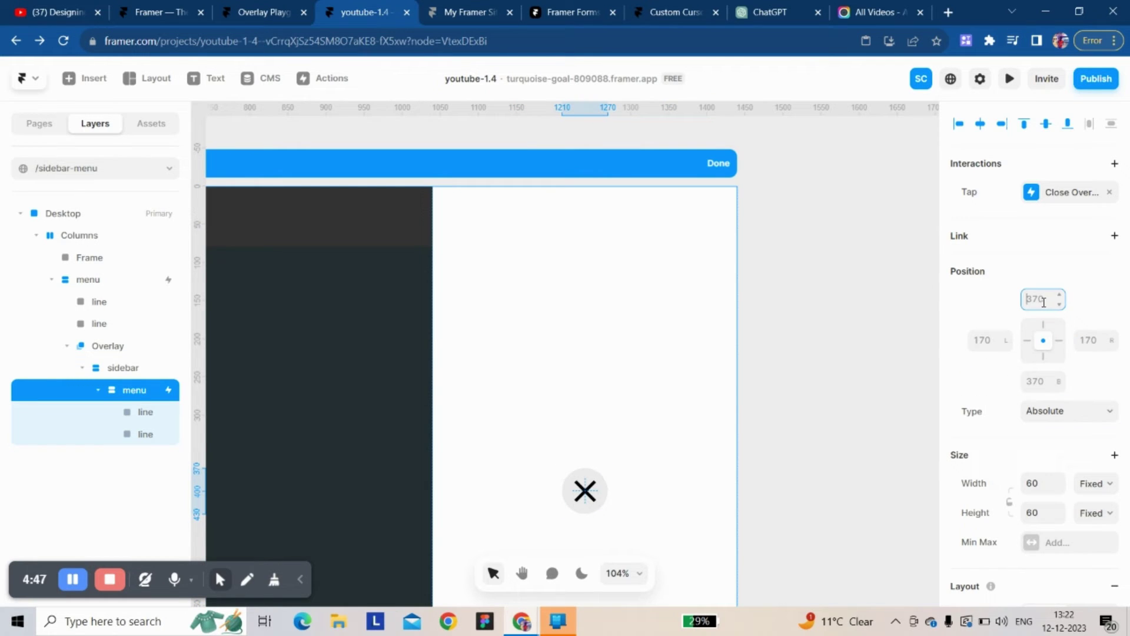
text(8)
click(1087, 339)
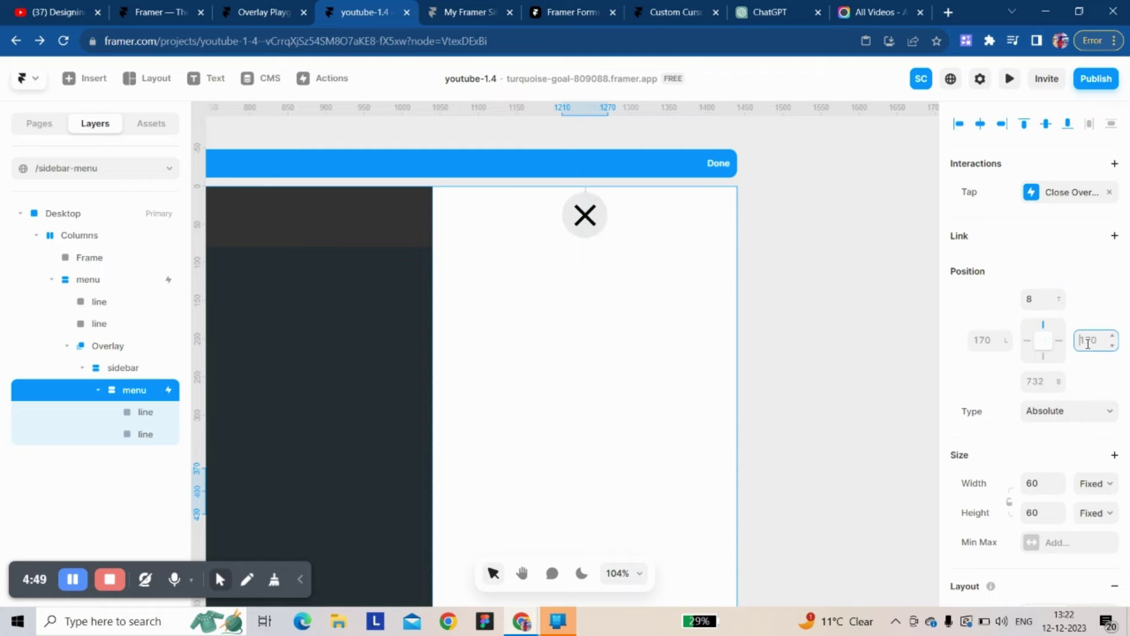
text(16)
key(Return)
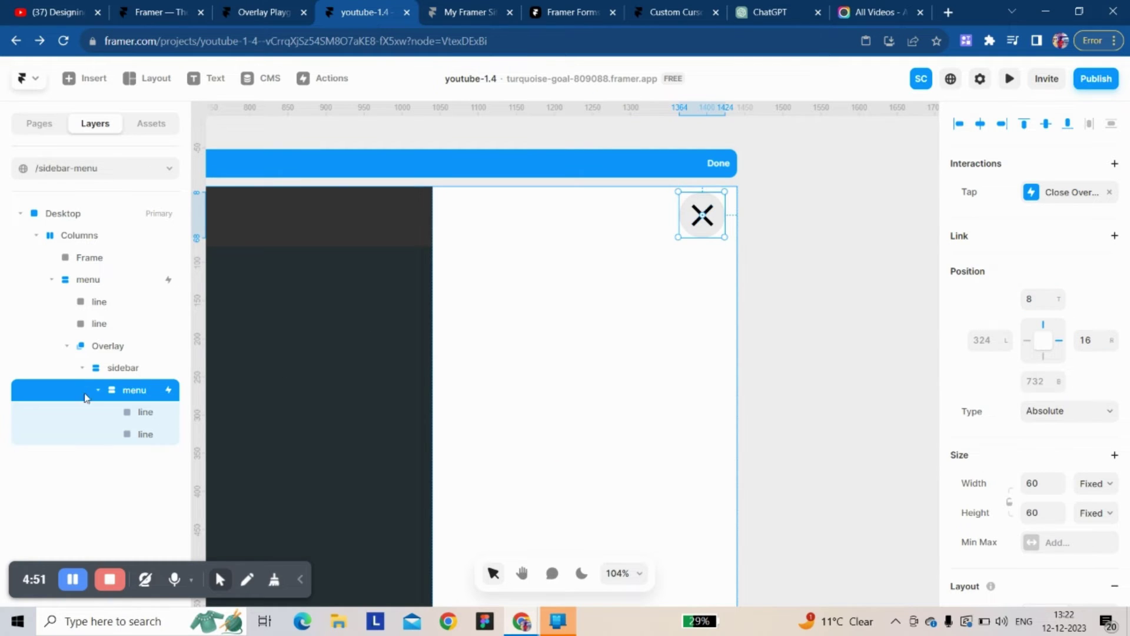
Open /page-4 and preview its finished sidebar menu, opening and closing the overlay.
click(485, 314)
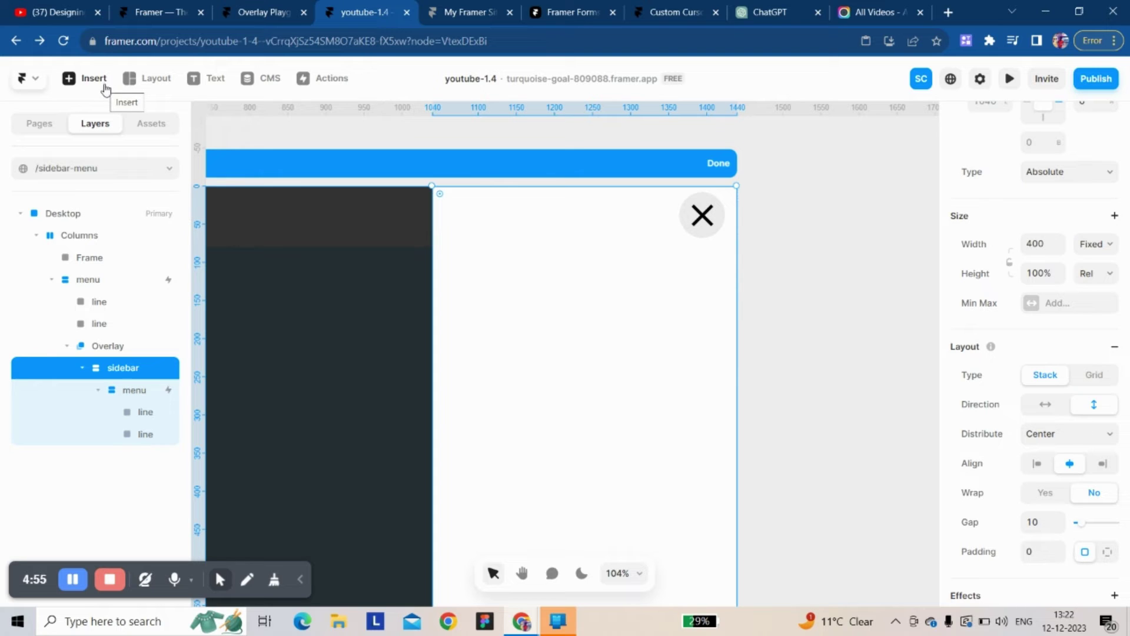
click(135, 124)
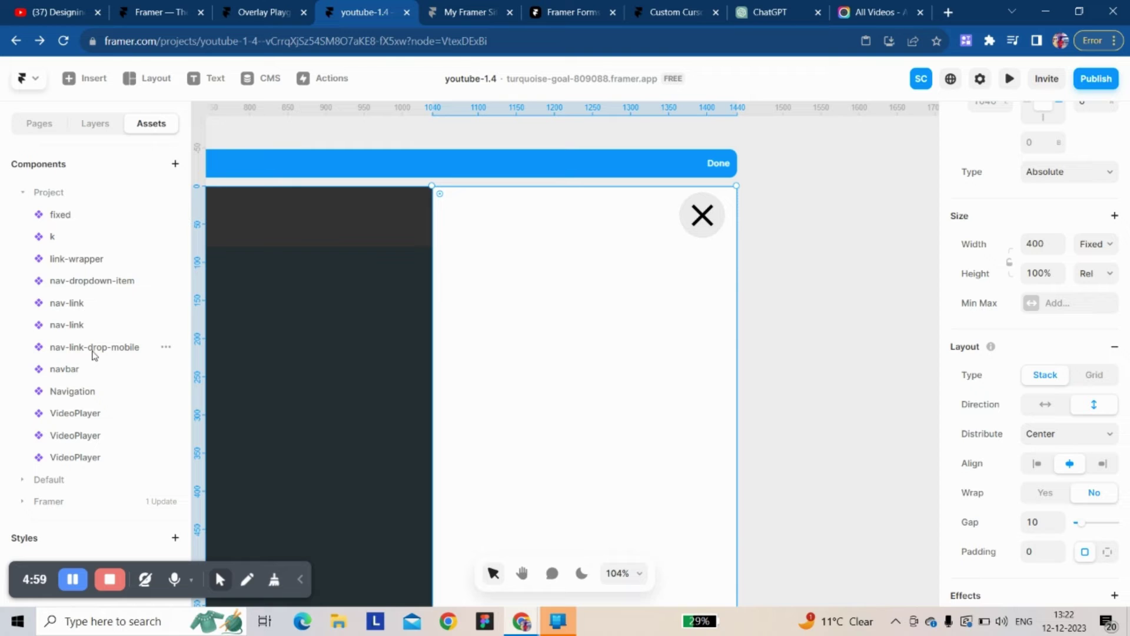
click(77, 125)
click(76, 168)
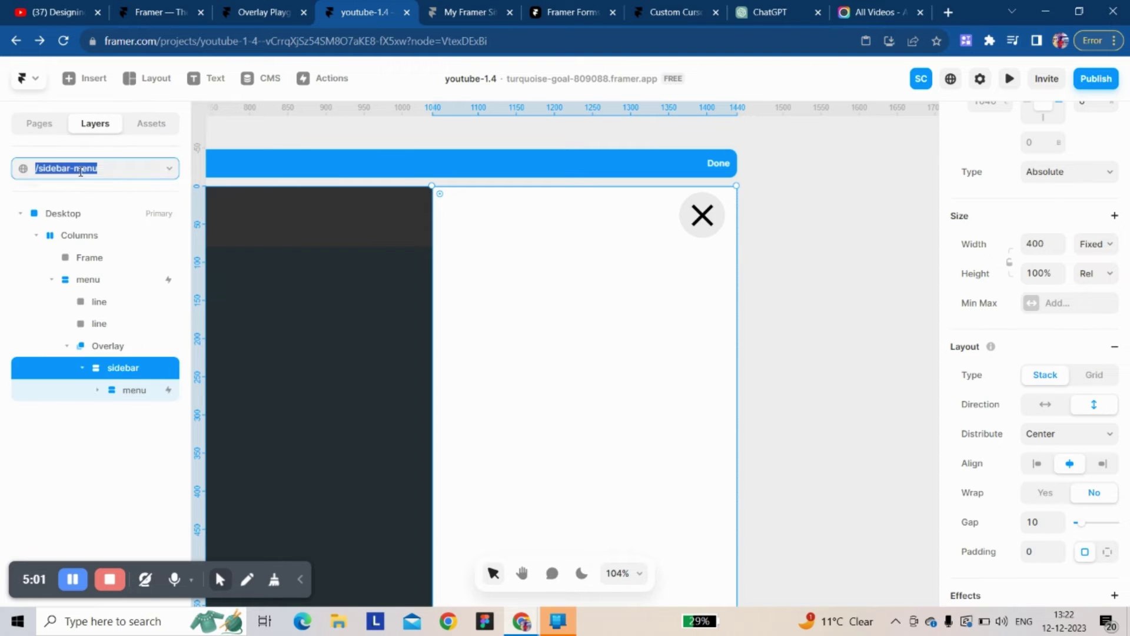
click(77, 307)
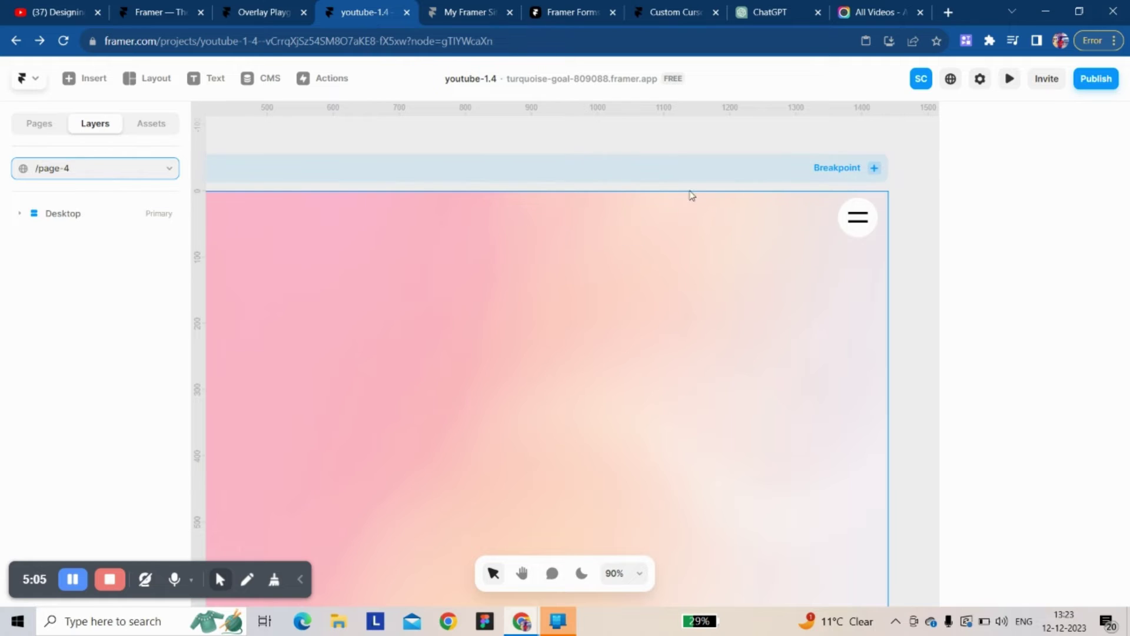
click(761, 168)
click(1008, 79)
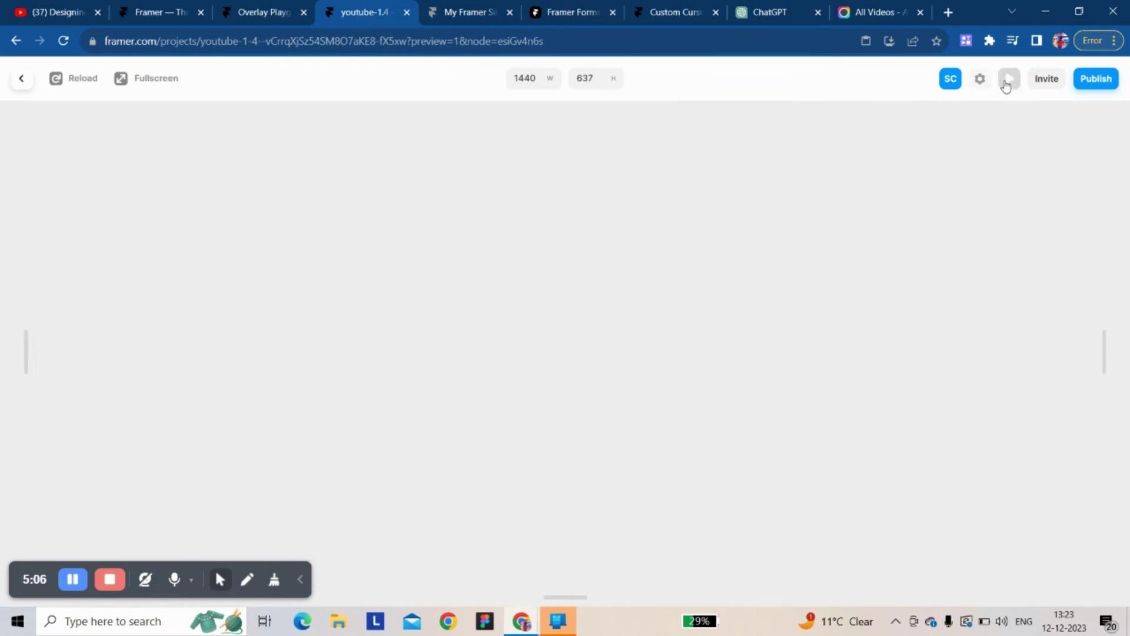
click(1043, 154)
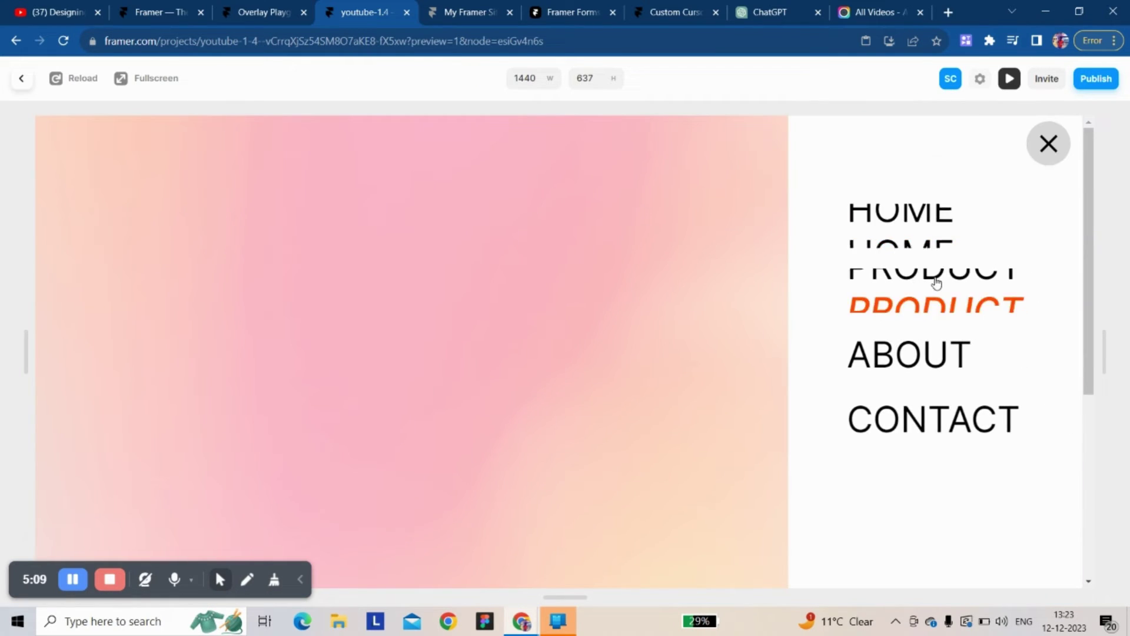
click(1048, 144)
click(13, 82)
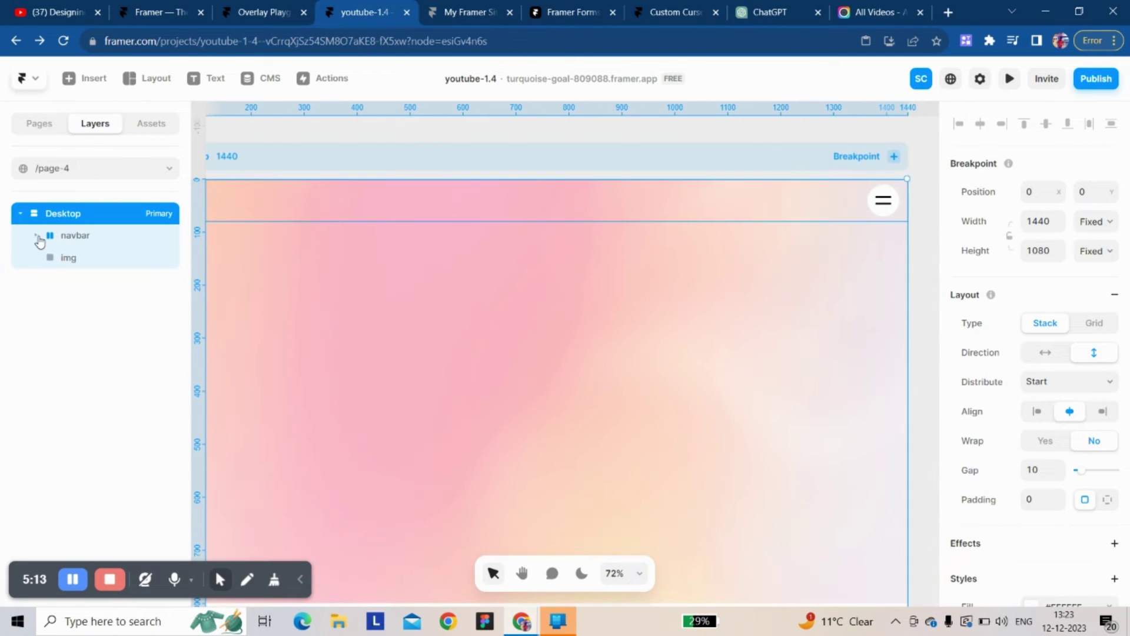
Examine the layers nested in the navbar menu's overlay on /page-4.
click(35, 234)
click(52, 257)
click(80, 324)
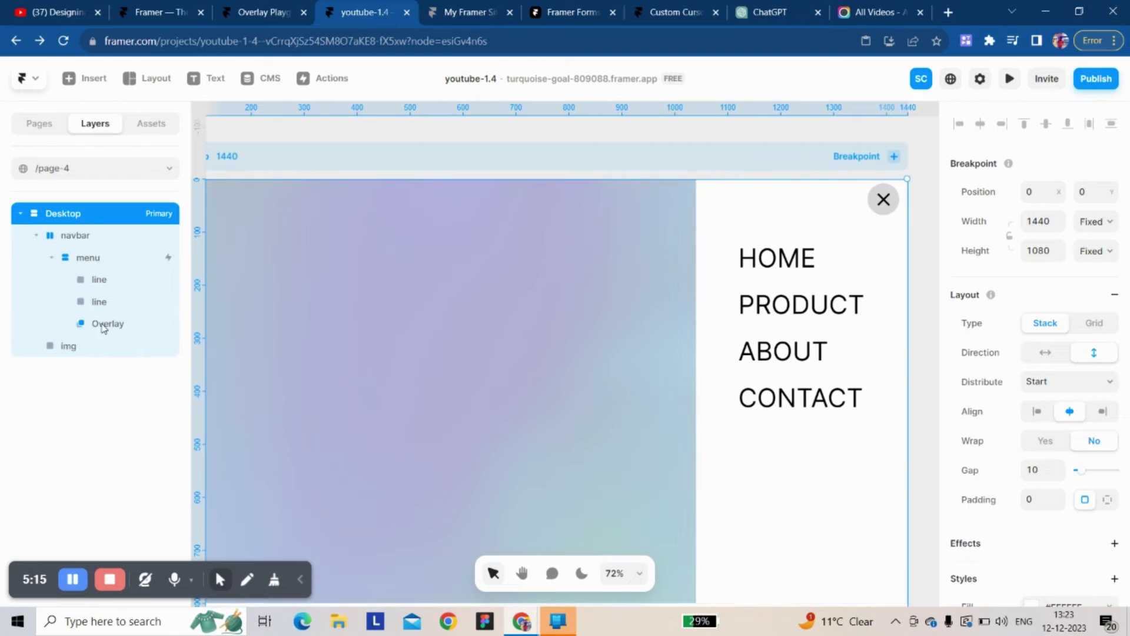
click(82, 347)
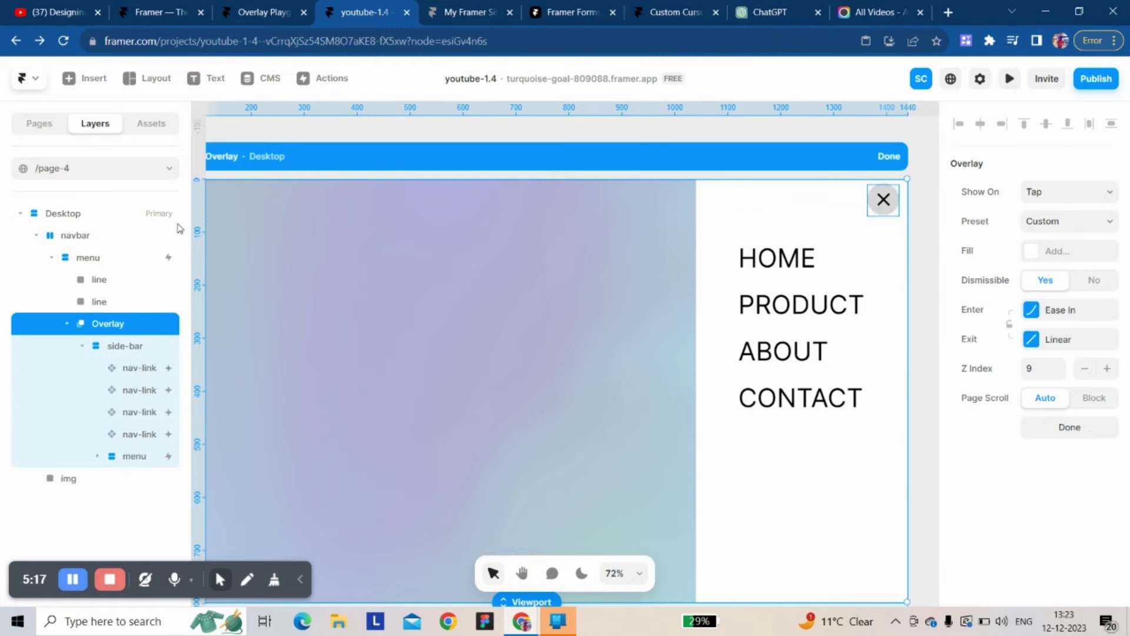
Place the project's nav-link component with the HOME title on the /sidebar-menu canvas, beside the desktop frame.
click(40, 123)
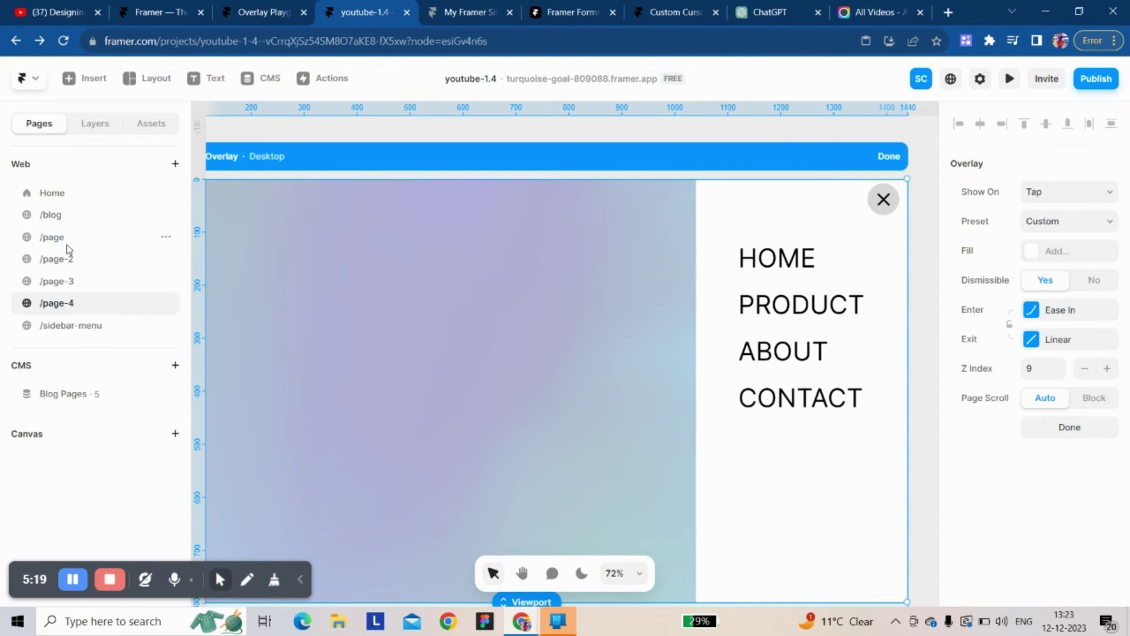
click(69, 325)
click(152, 124)
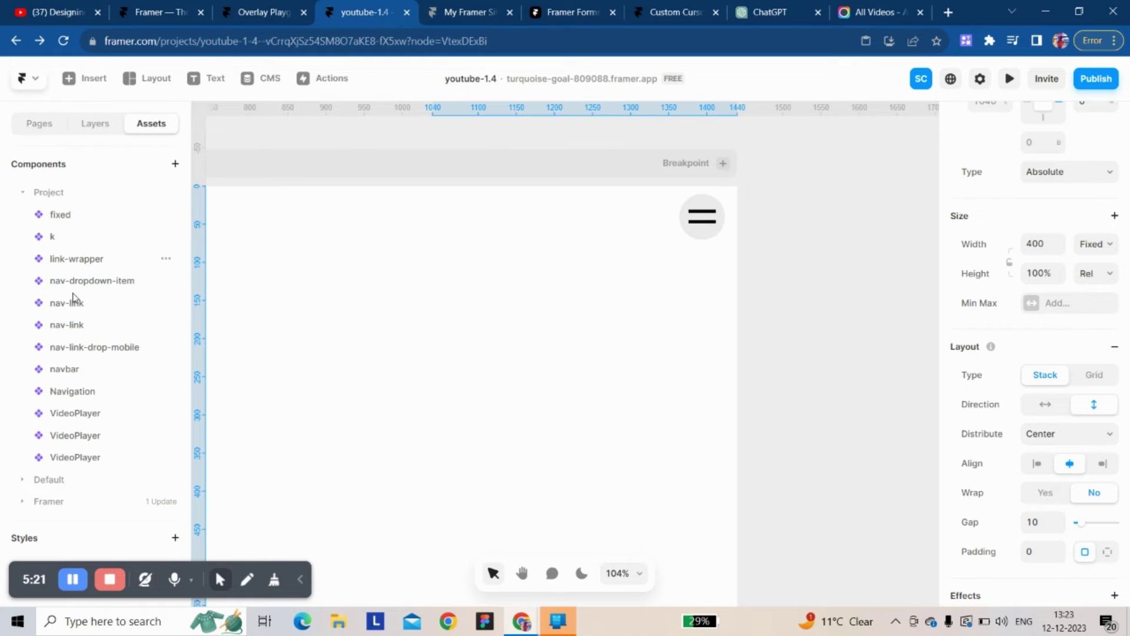
drag(78, 303, 821, 290)
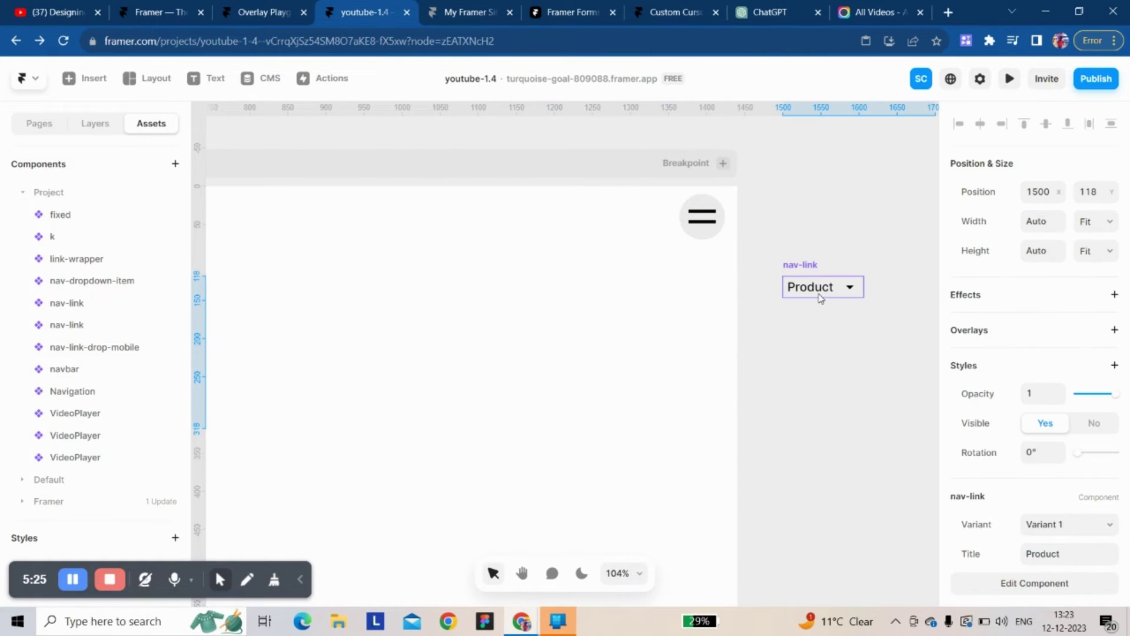
key(Delete)
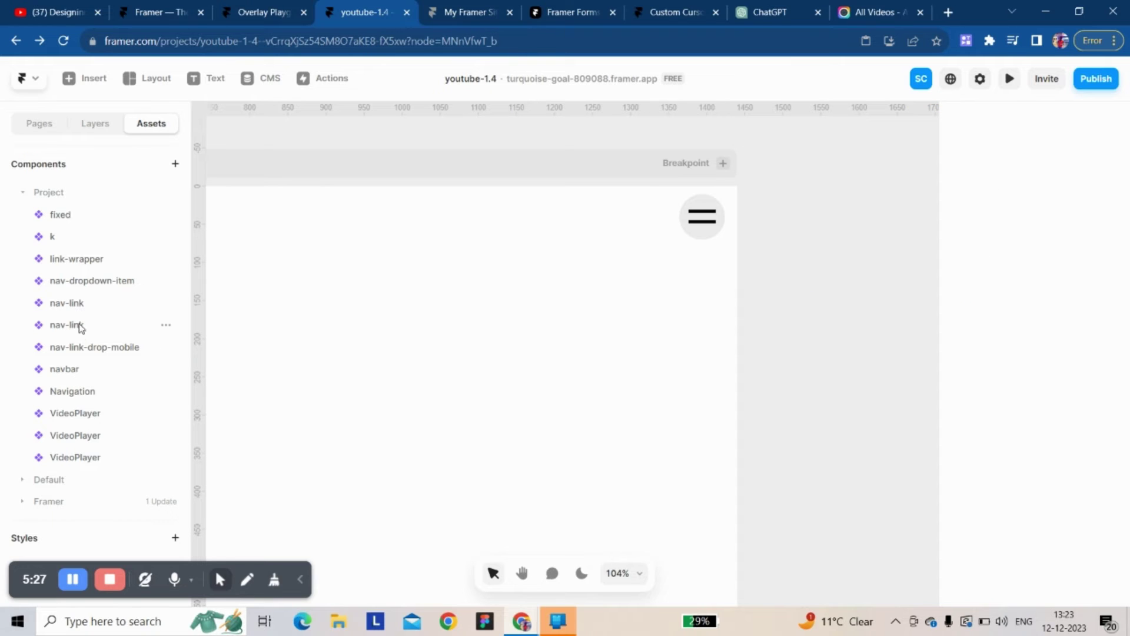
drag(80, 325, 840, 371)
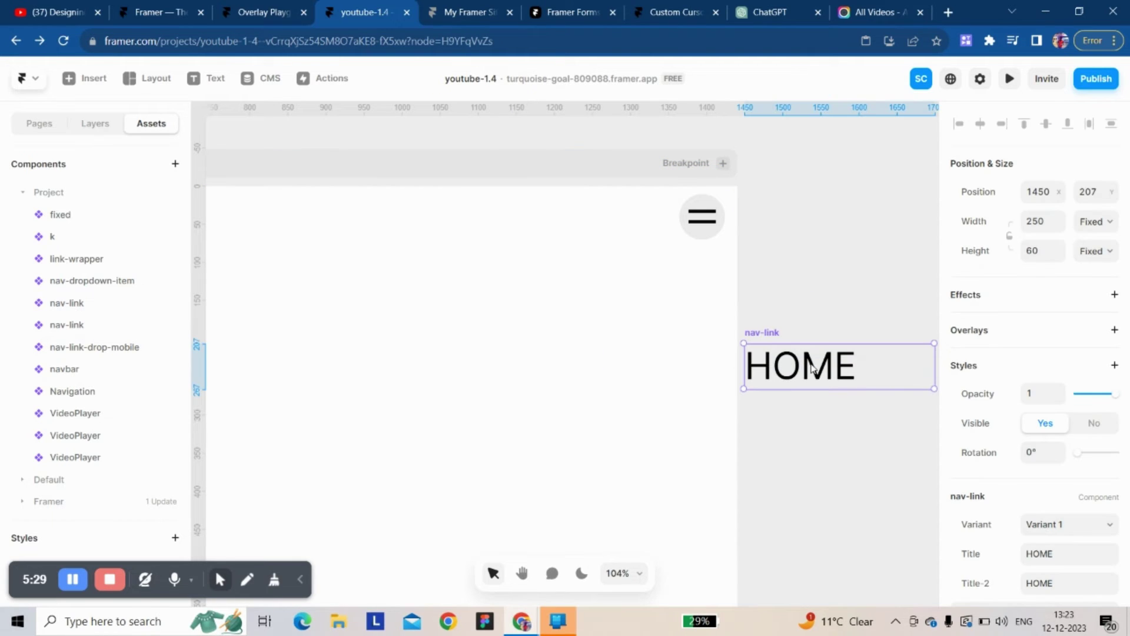
scroll(782, 302, down, 5)
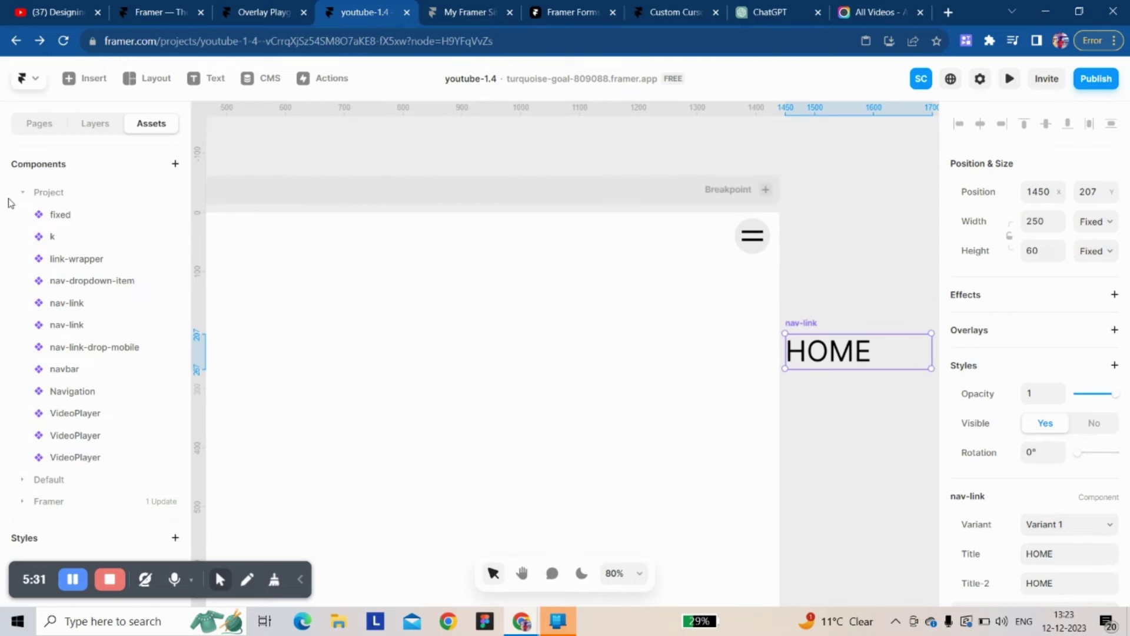
Move the nav-link layer into the overlay's sidebar stack, below its menu icon.
click(95, 123)
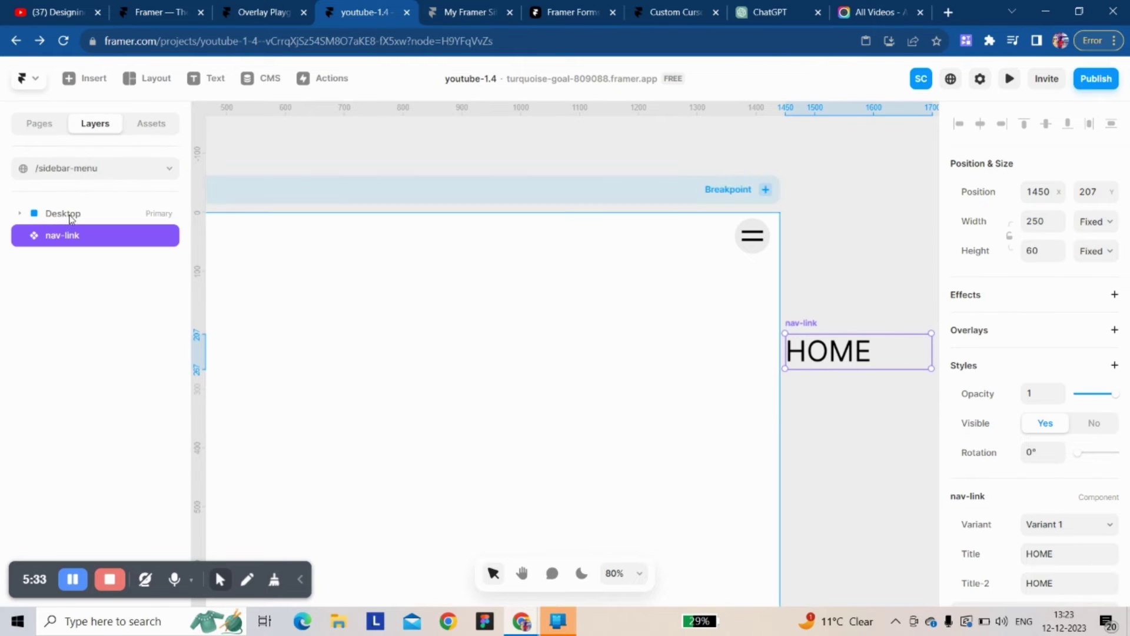
click(62, 215)
click(37, 237)
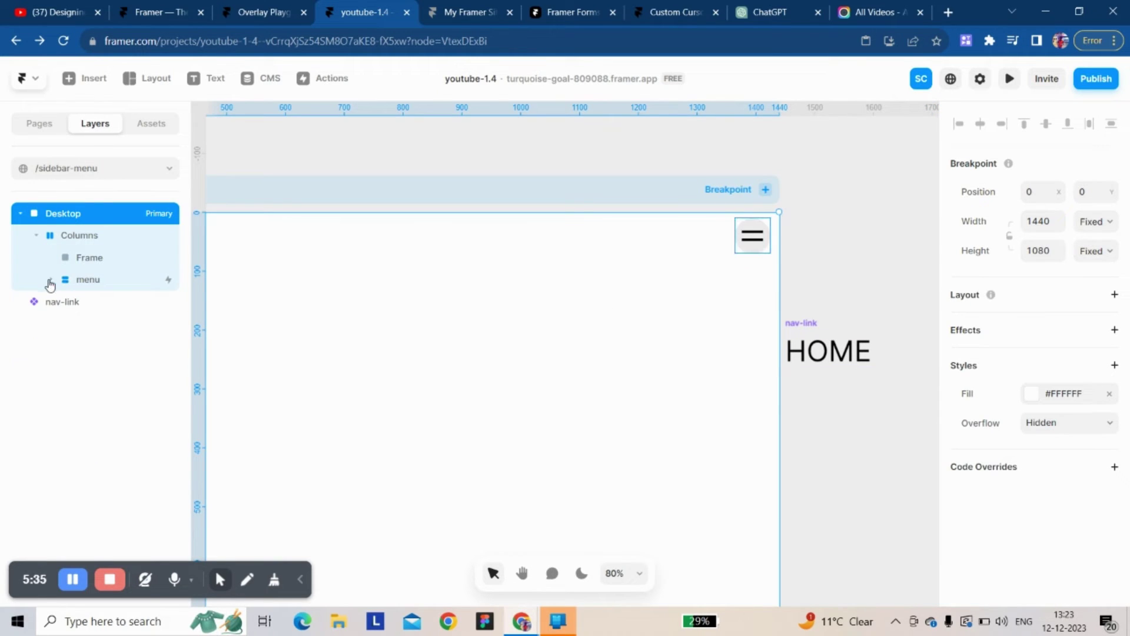
click(51, 279)
drag(55, 368, 120, 351)
click(108, 348)
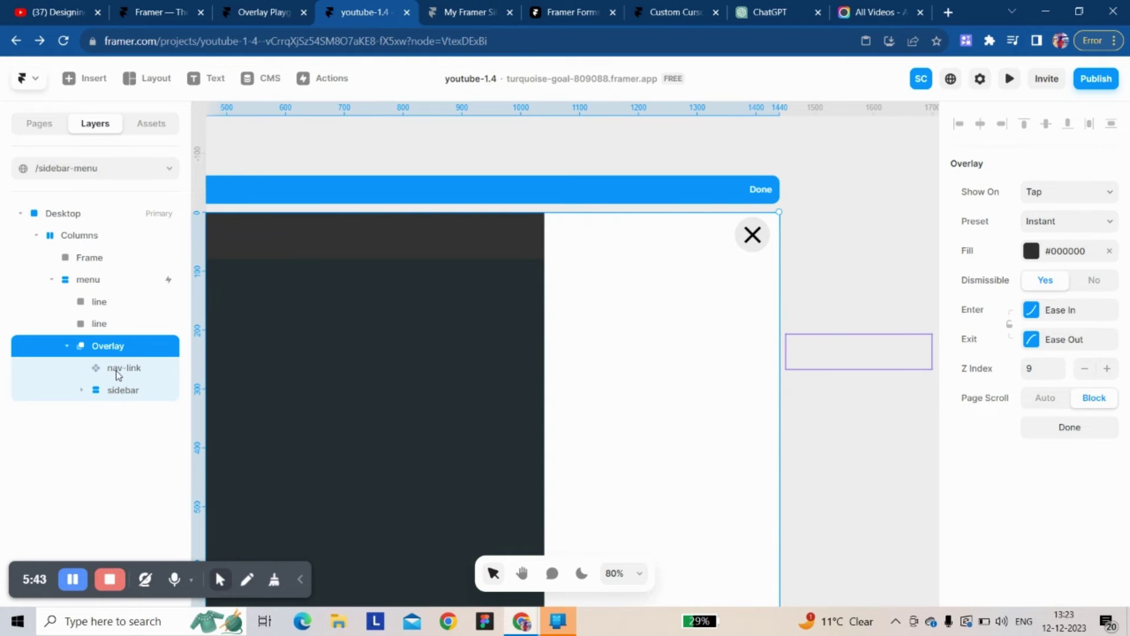
drag(116, 370, 124, 395)
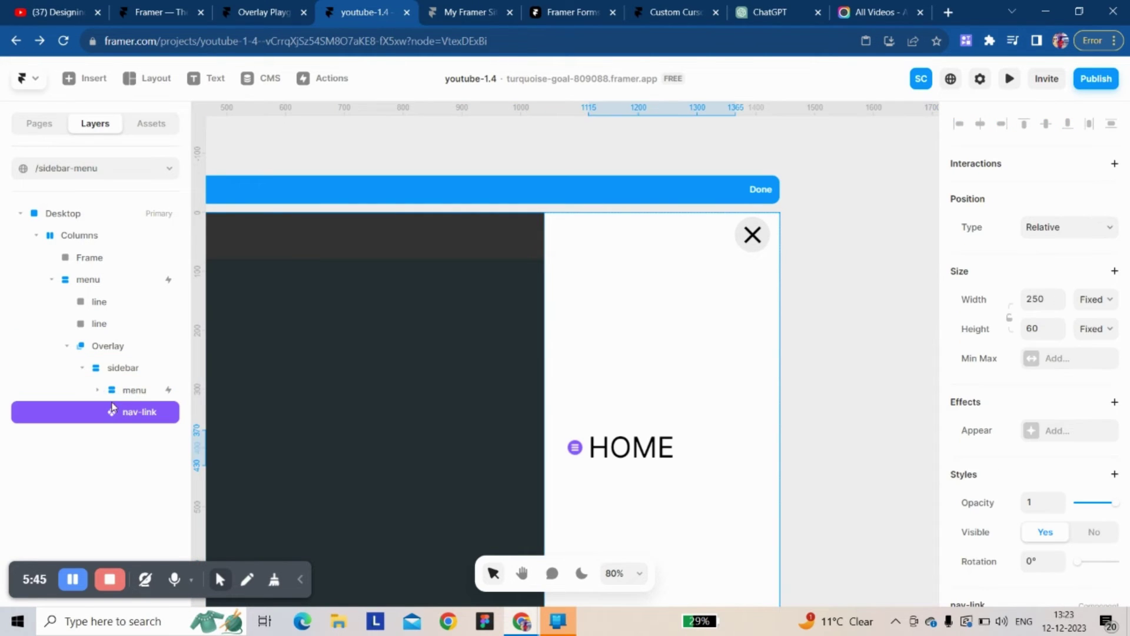
Set the sidebar stack's individual padding to 120 at the top and 40 on the left.
click(612, 367)
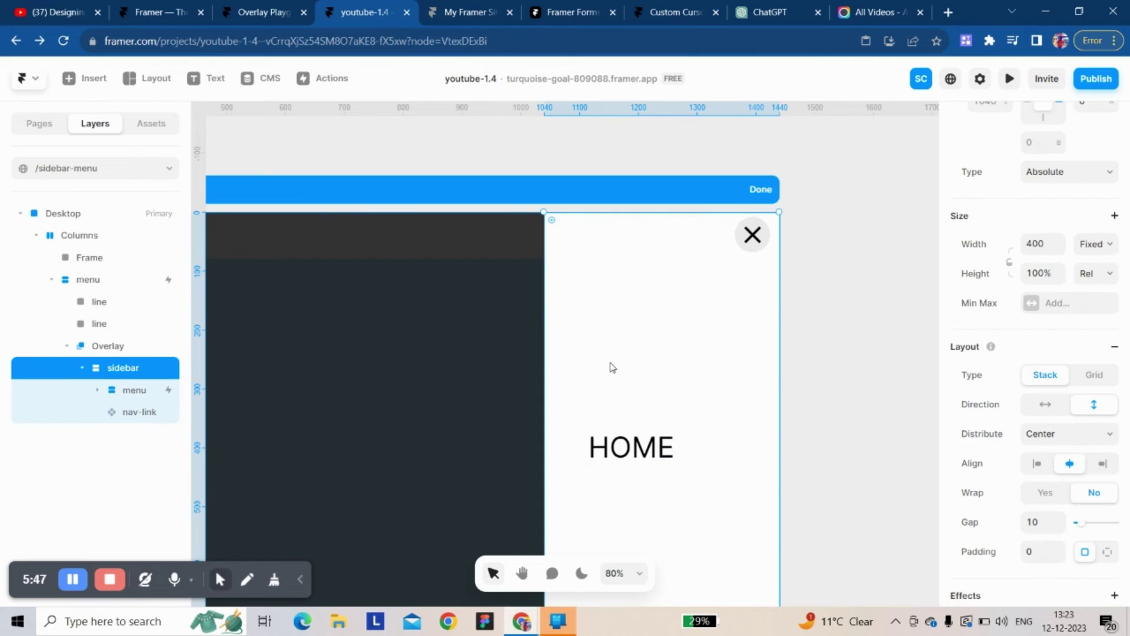
scroll(1059, 530, down, 1)
click(1107, 475)
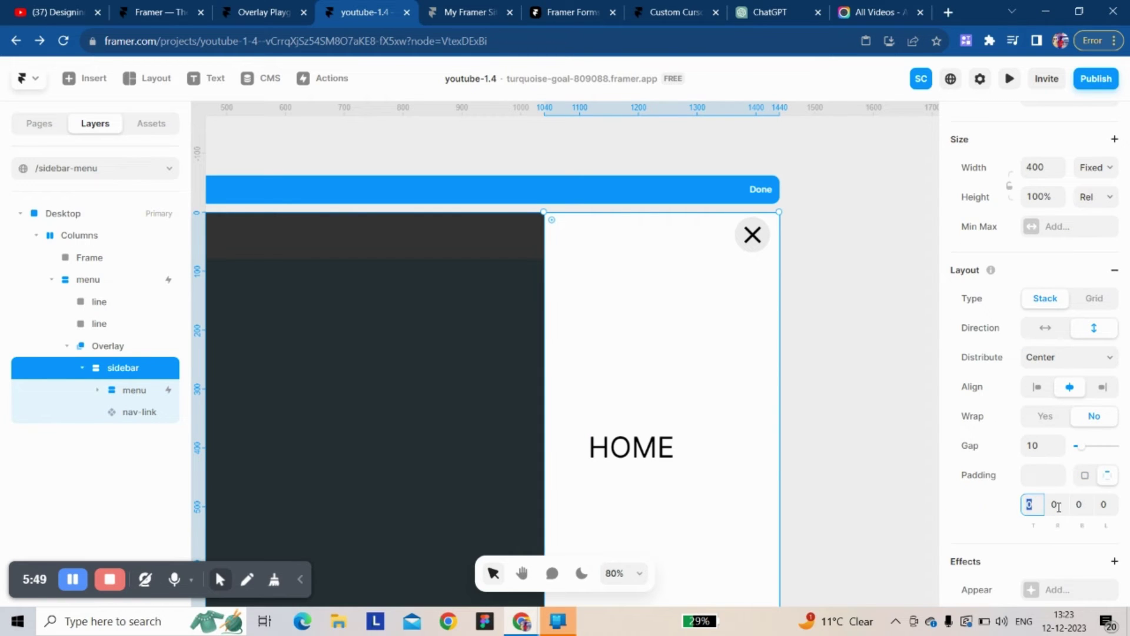
click(1103, 505)
click(1032, 504)
text(120)
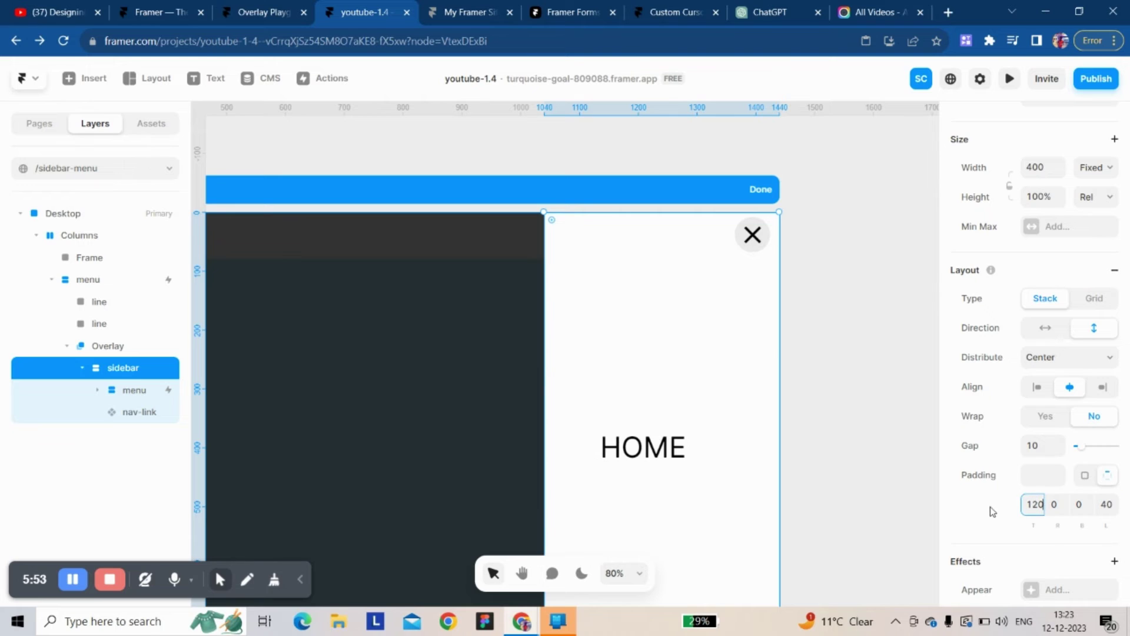
Set the sidebar stack's distribution to Start.
key(Return)
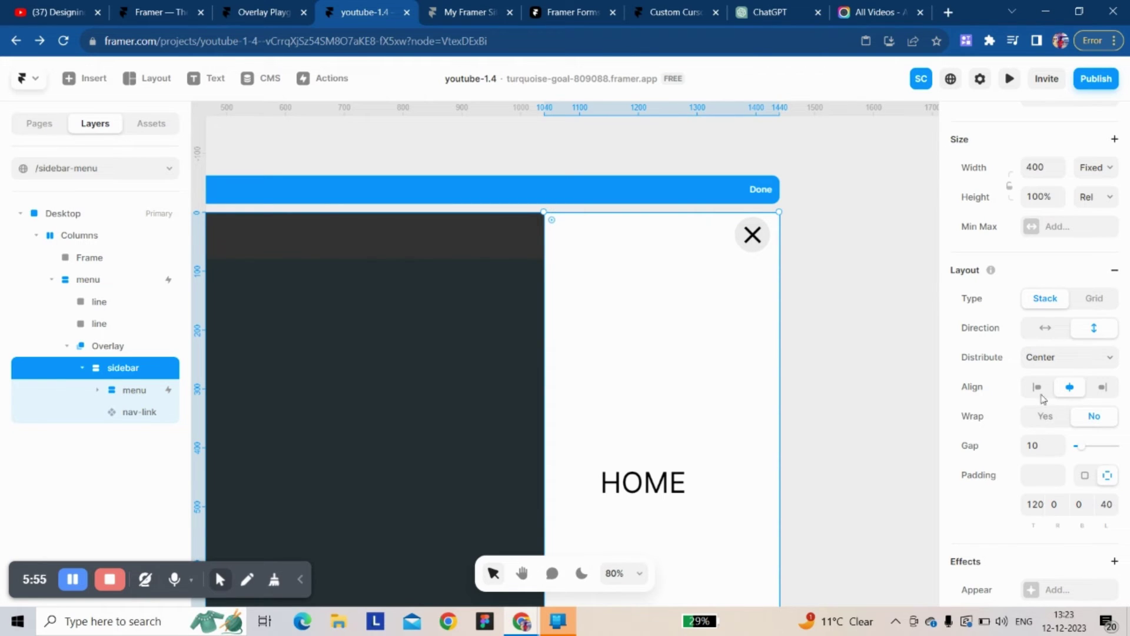
click(1034, 359)
click(1037, 375)
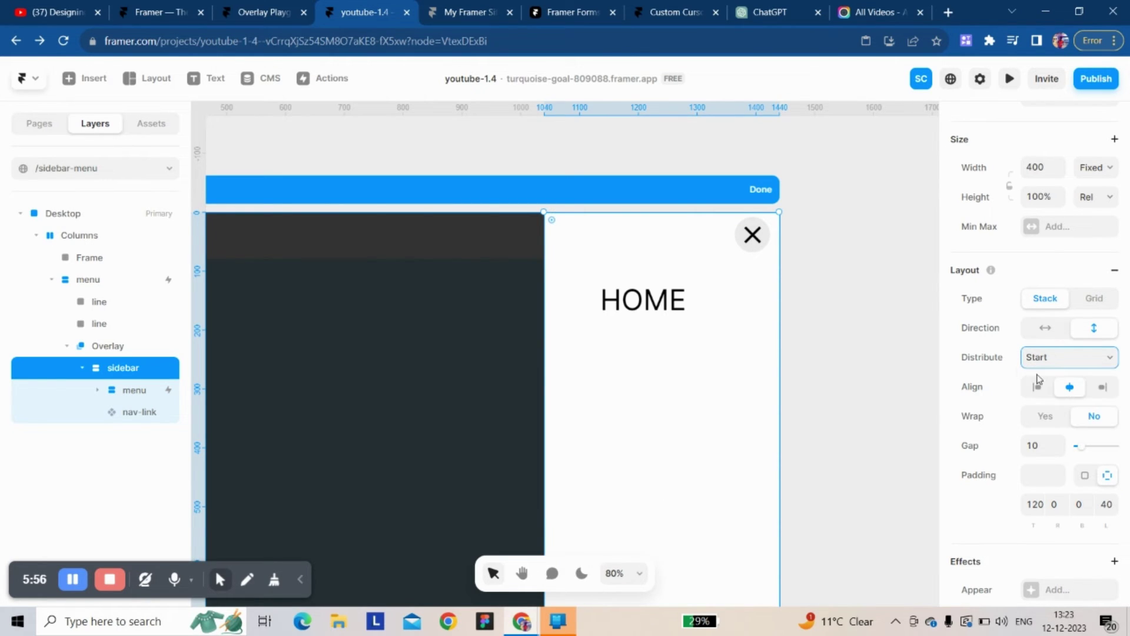
Duplicate the HOME nav-link three times inside the sidebar stack.
click(615, 309)
key(ctrl+d)
key(ctrl+d)
key(ctrl+d)
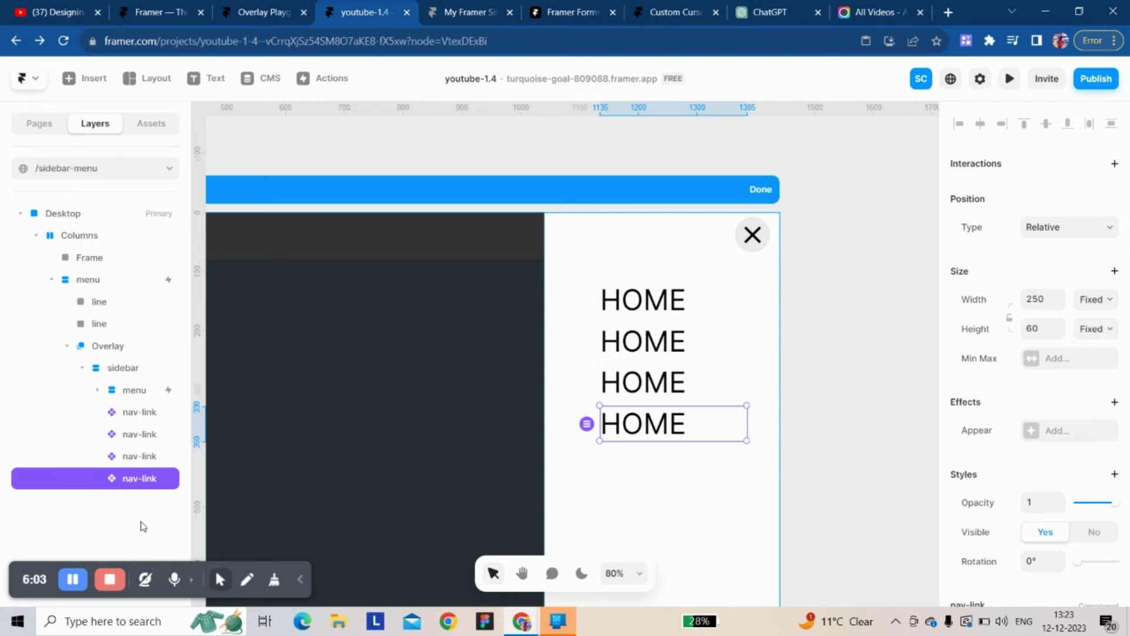
scroll(1064, 534, down, 4)
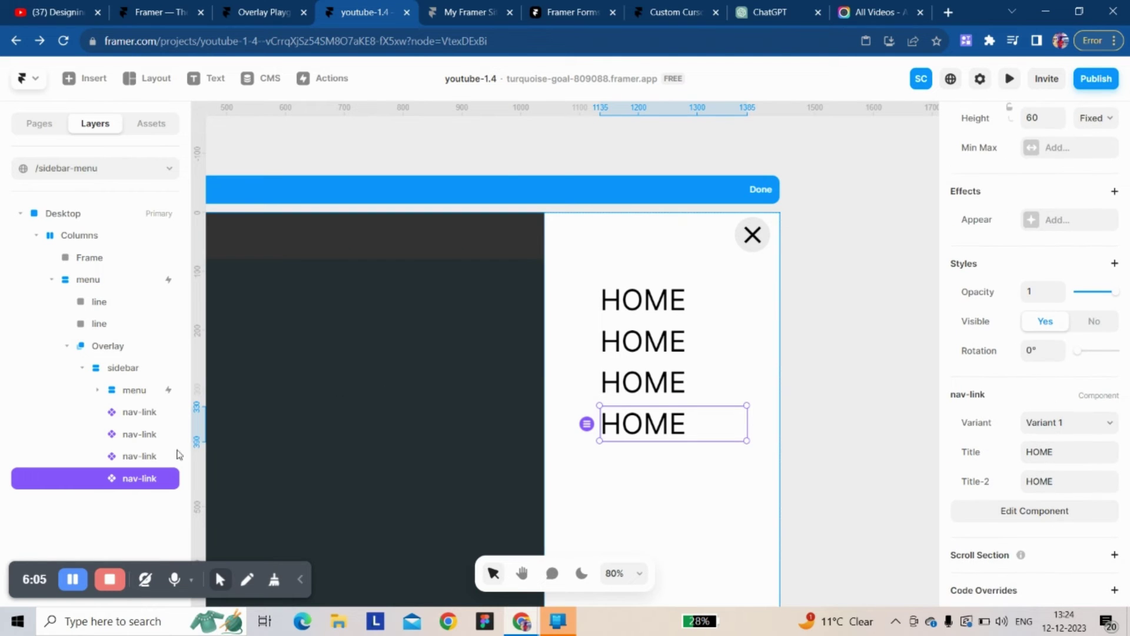
Set the gap between the sidebar stack's items to 40.
click(132, 394)
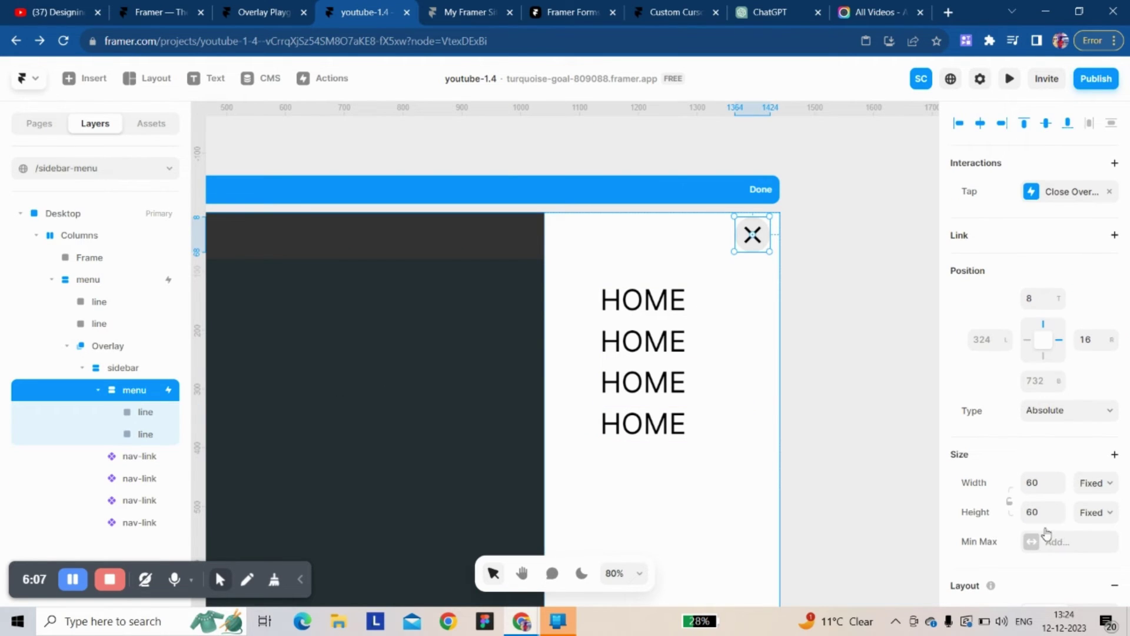
scroll(1028, 519, down, 5)
scroll(1029, 520, down, 2)
click(127, 368)
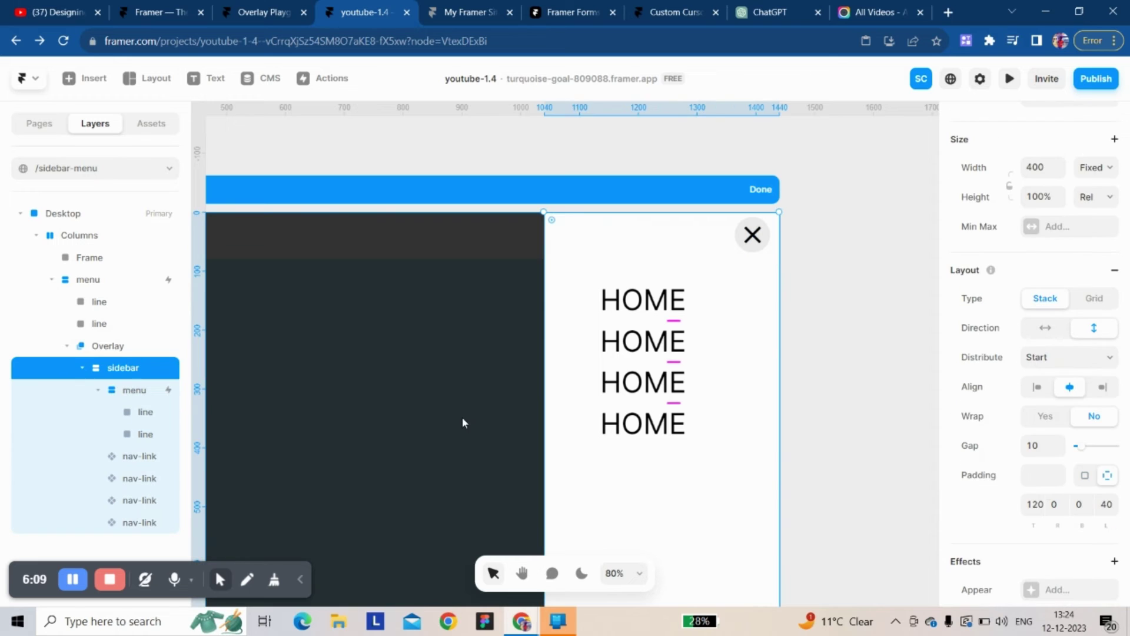
scroll(1046, 478, down, 1)
click(1033, 410)
text(40)
key(Return)
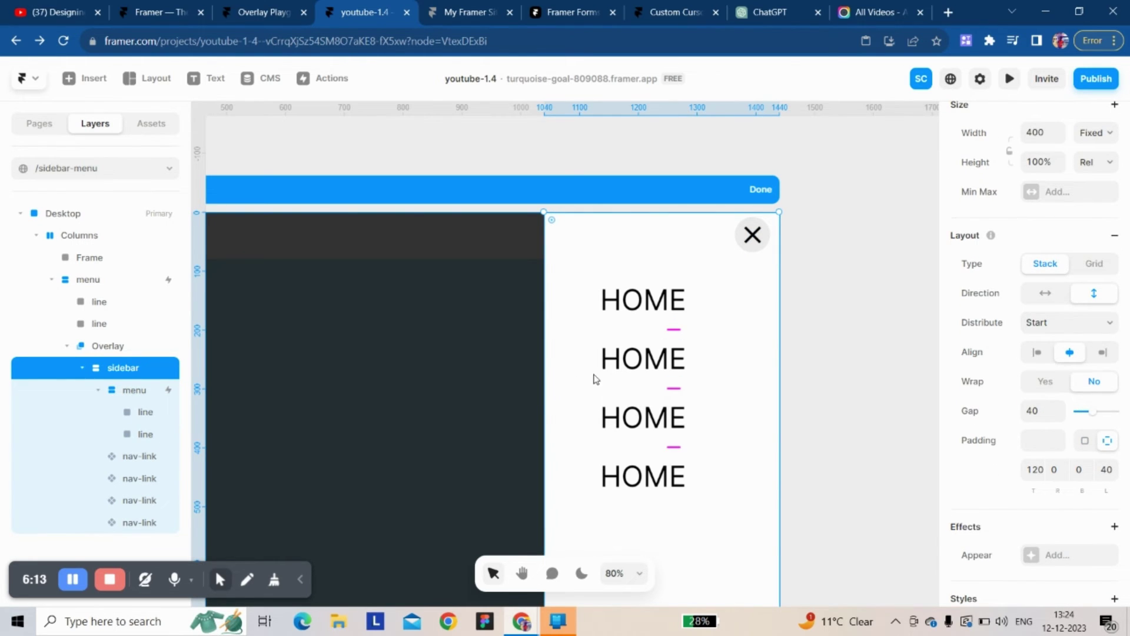
Try left padding values of 24 and 16 on the sidebar stack.
click(1114, 470)
text(24)
key(Return)
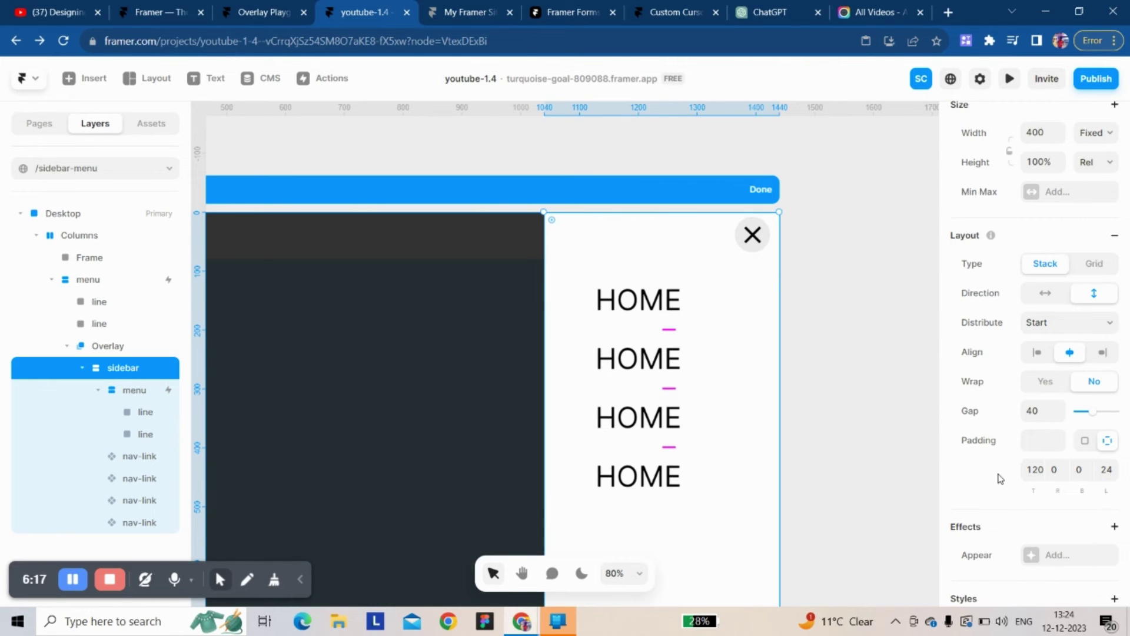
click(1106, 470)
key(Return)
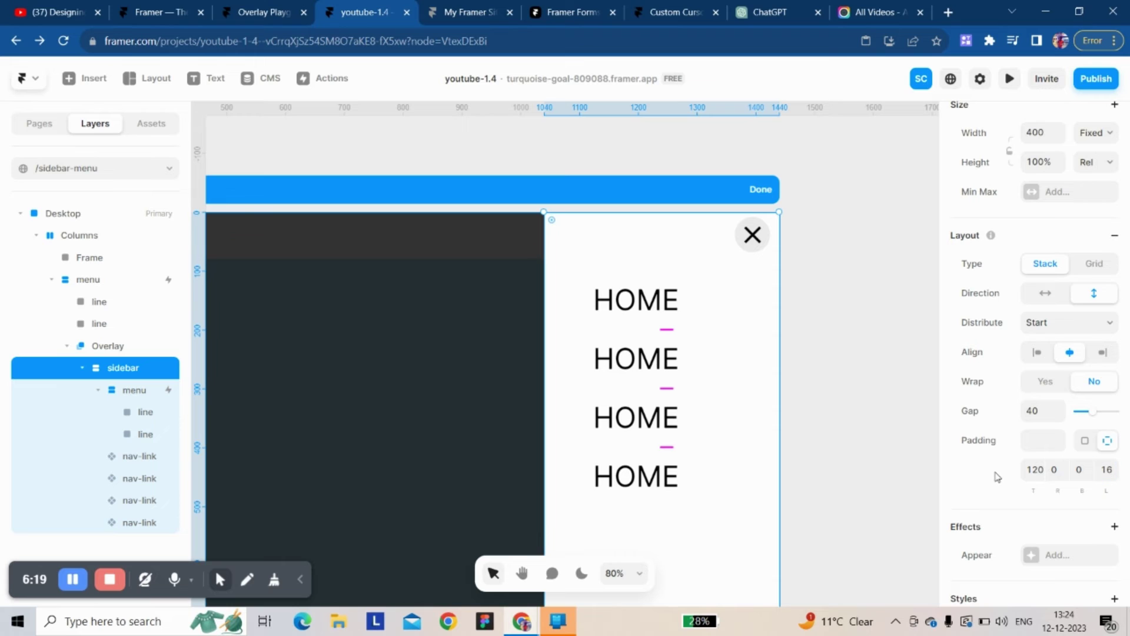
Left-align the sidebar stack's items and set its left padding to 64.
click(1035, 353)
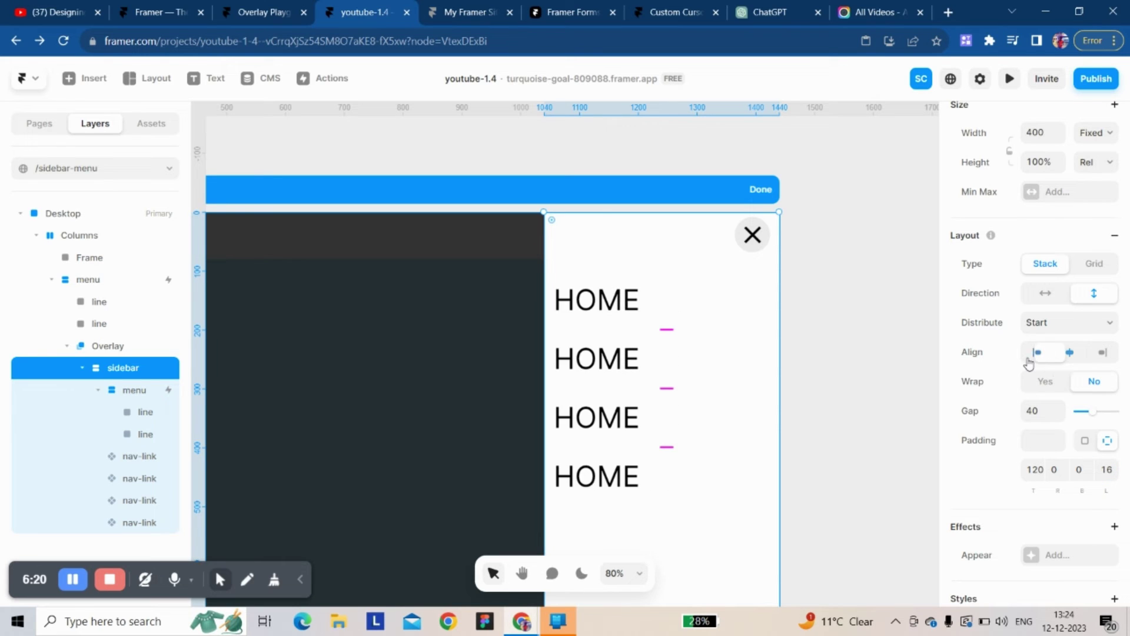
click(1102, 469)
text(40)
key(Return)
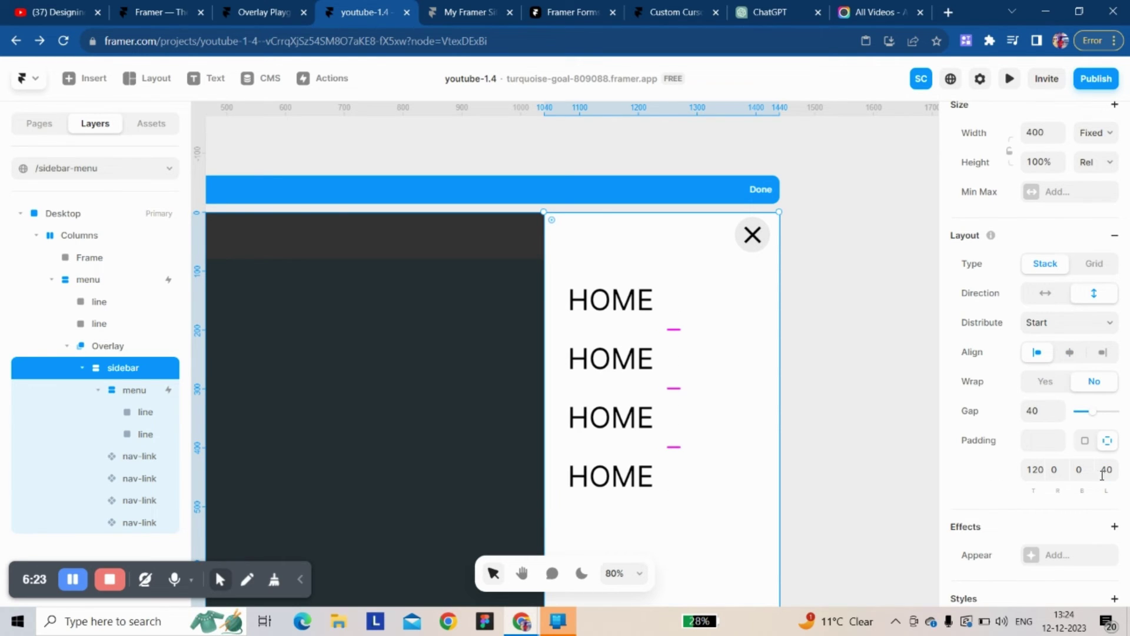
click(1104, 471)
text(64)
key(Return)
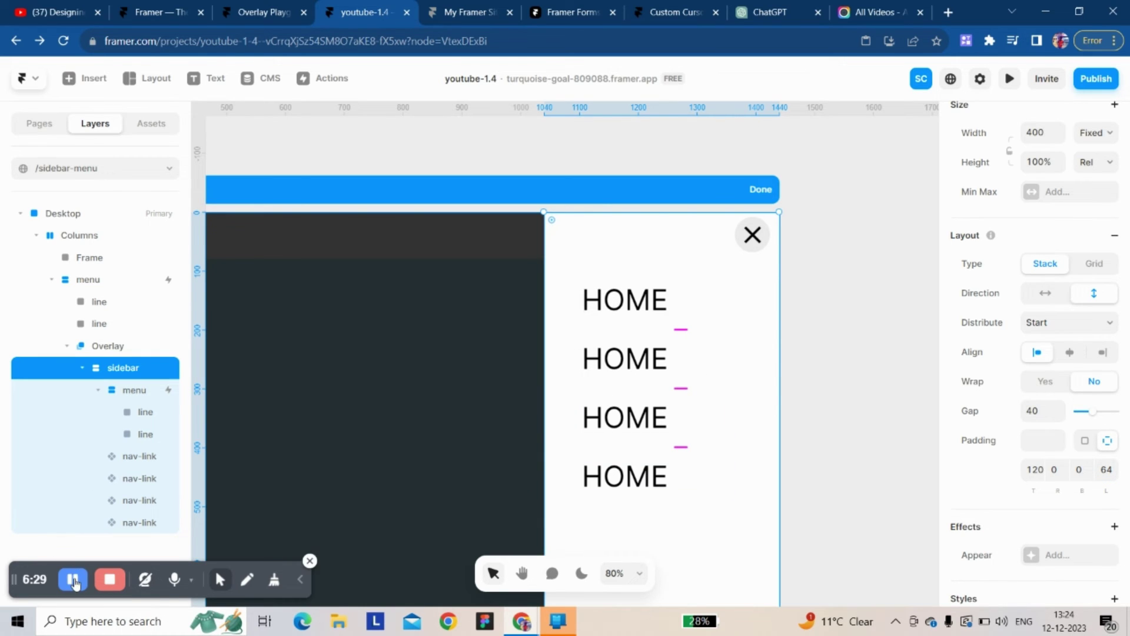
Leave overlay editing and preview the page, opening the sidebar from the hamburger icon and closing it with the cross.
click(648, 475)
click(760, 189)
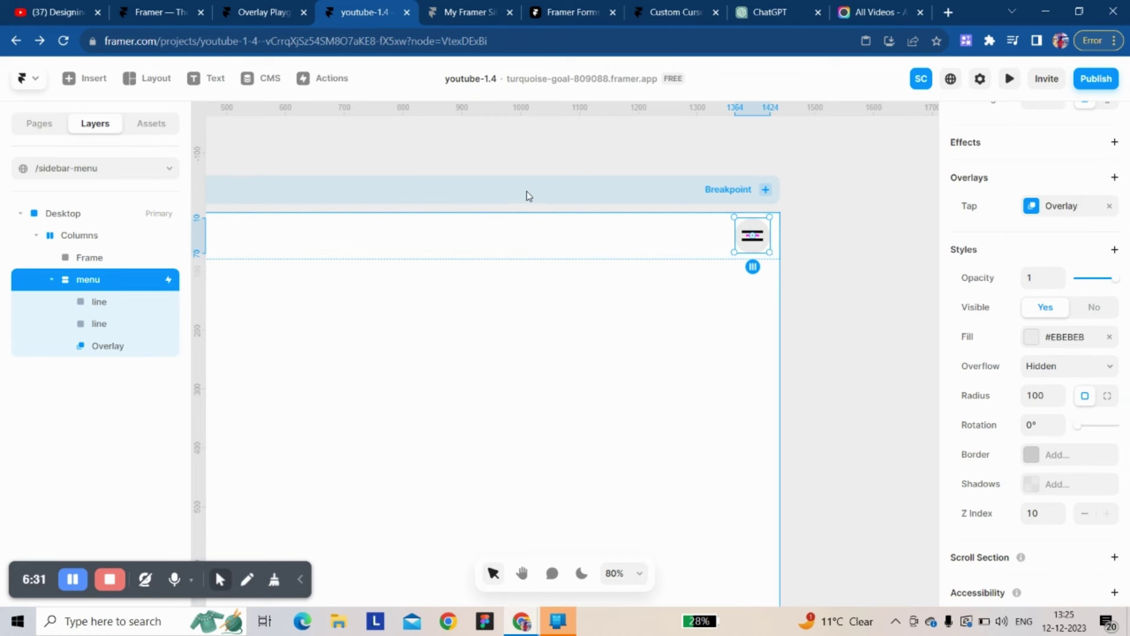
click(527, 196)
click(1009, 79)
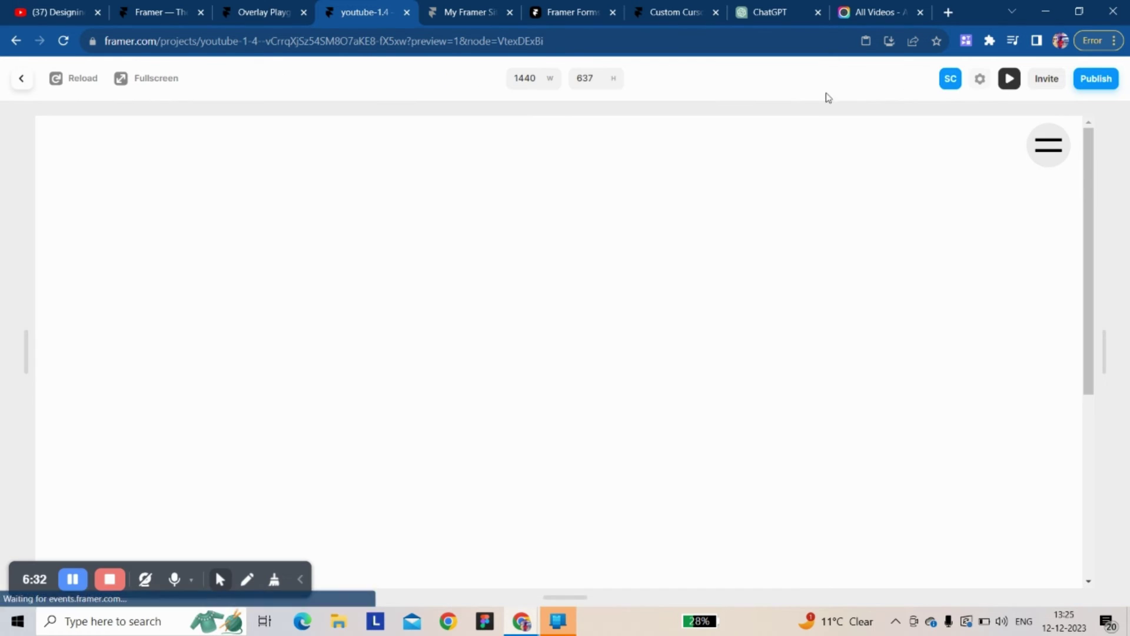
click(1054, 157)
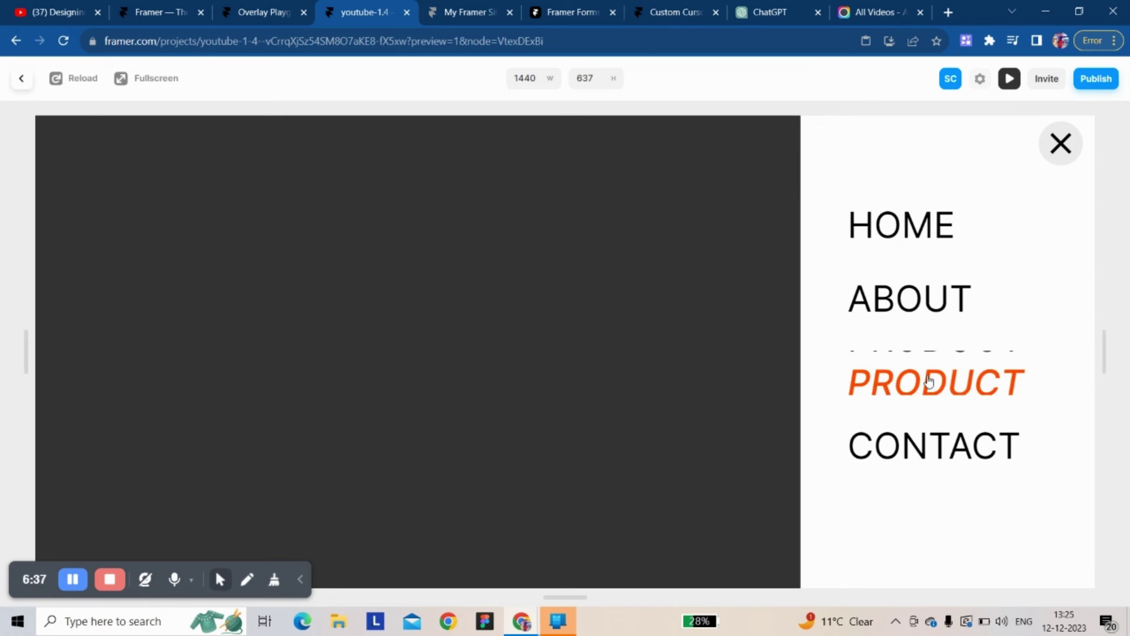
click(1048, 144)
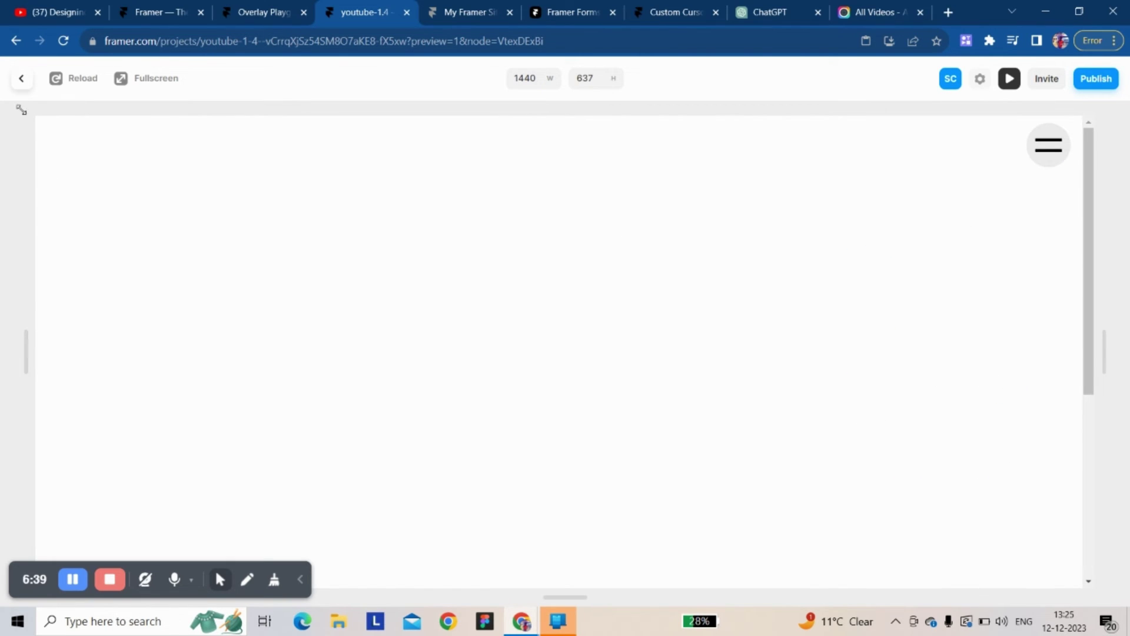
click(21, 79)
Add an appear effect to the overlay's HOME nav-link, without an exit effect and with an enter X offset of 100.
click(128, 346)
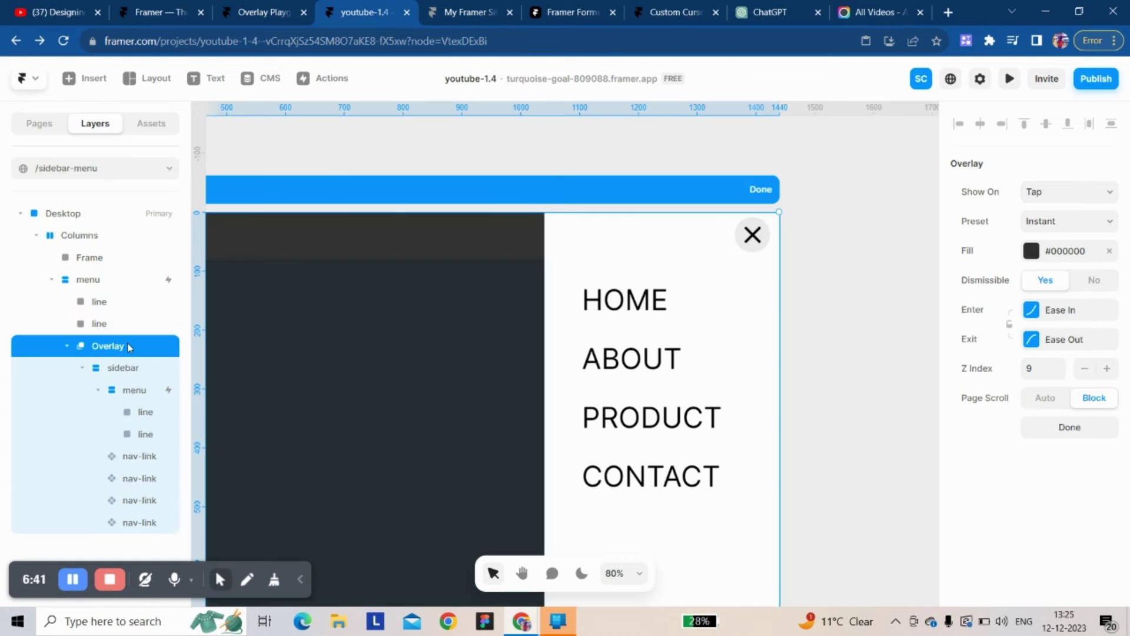
click(133, 391)
click(139, 456)
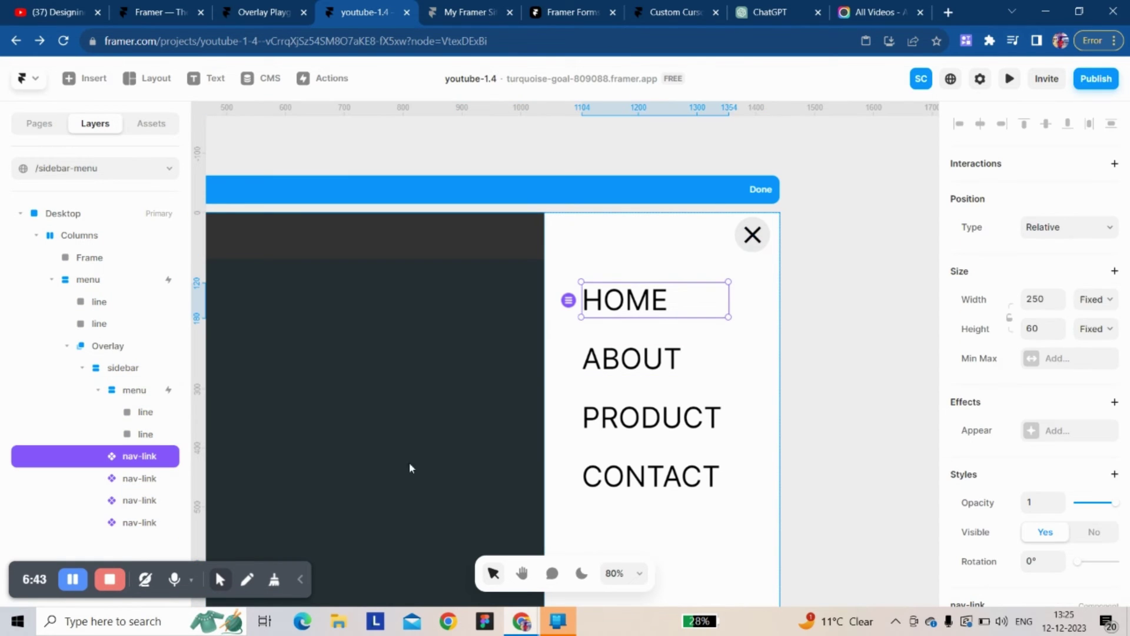
click(1038, 438)
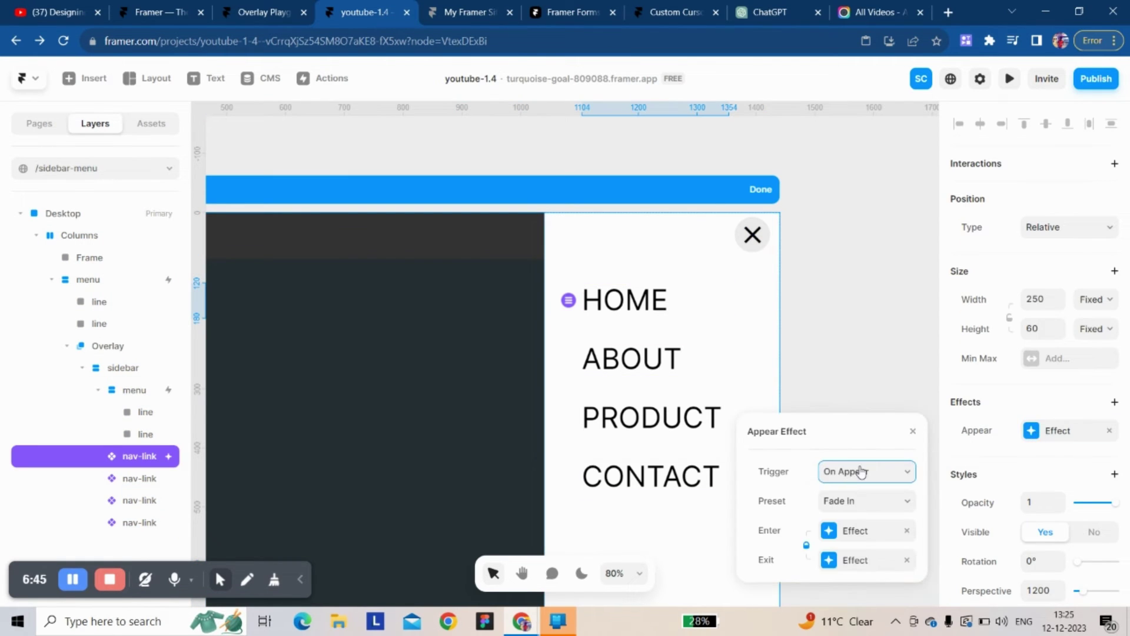
click(907, 560)
click(850, 530)
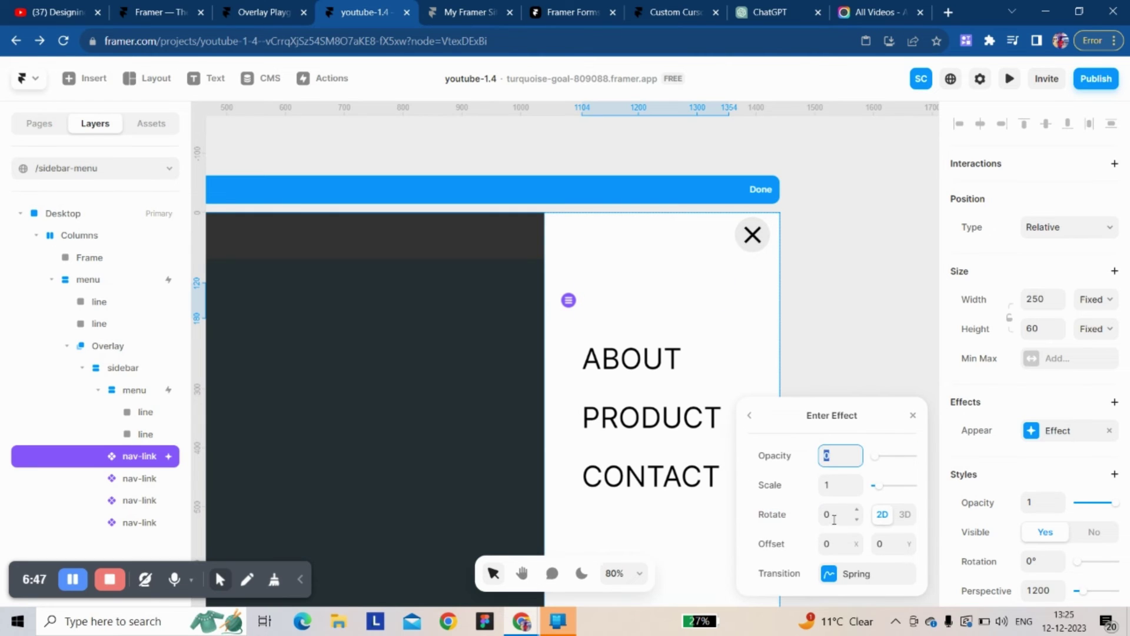
click(833, 516)
click(831, 542)
text(100)
key(Return)
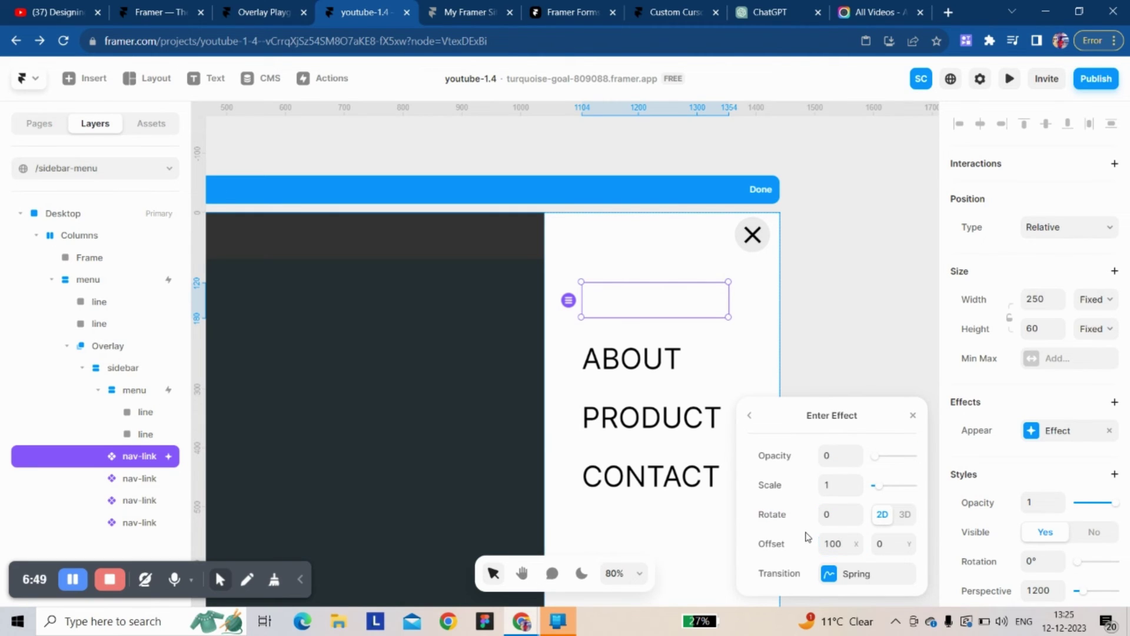
Set the HOME link's enter transition to an Ease Out ease with a time of 0.2 s.
click(833, 573)
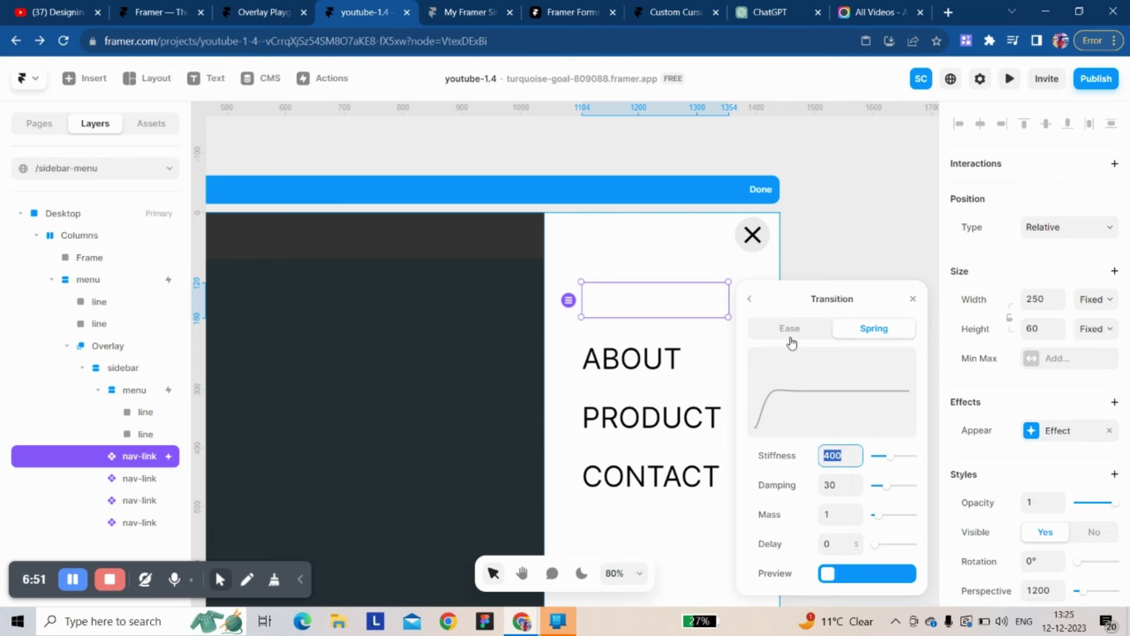
click(790, 327)
click(865, 455)
click(838, 504)
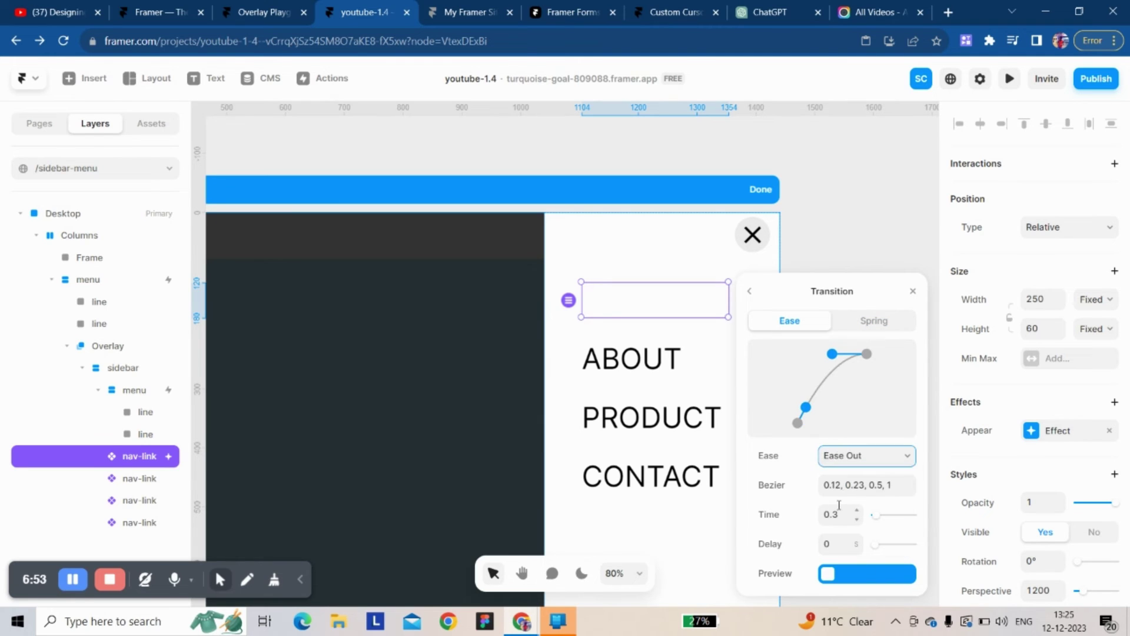
click(834, 512)
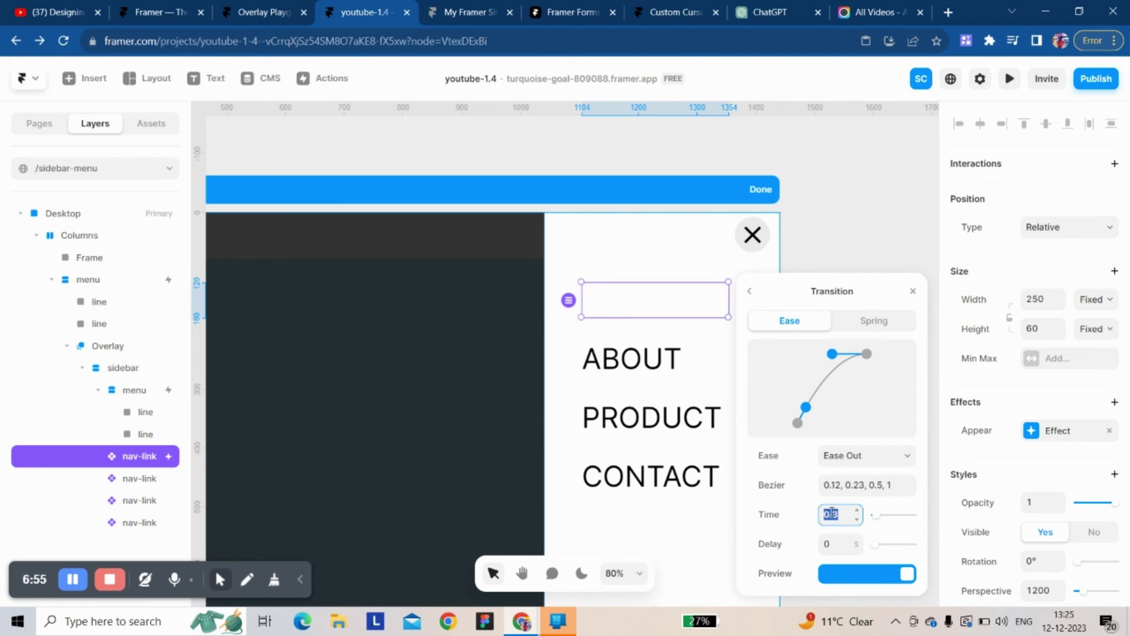
key(Return)
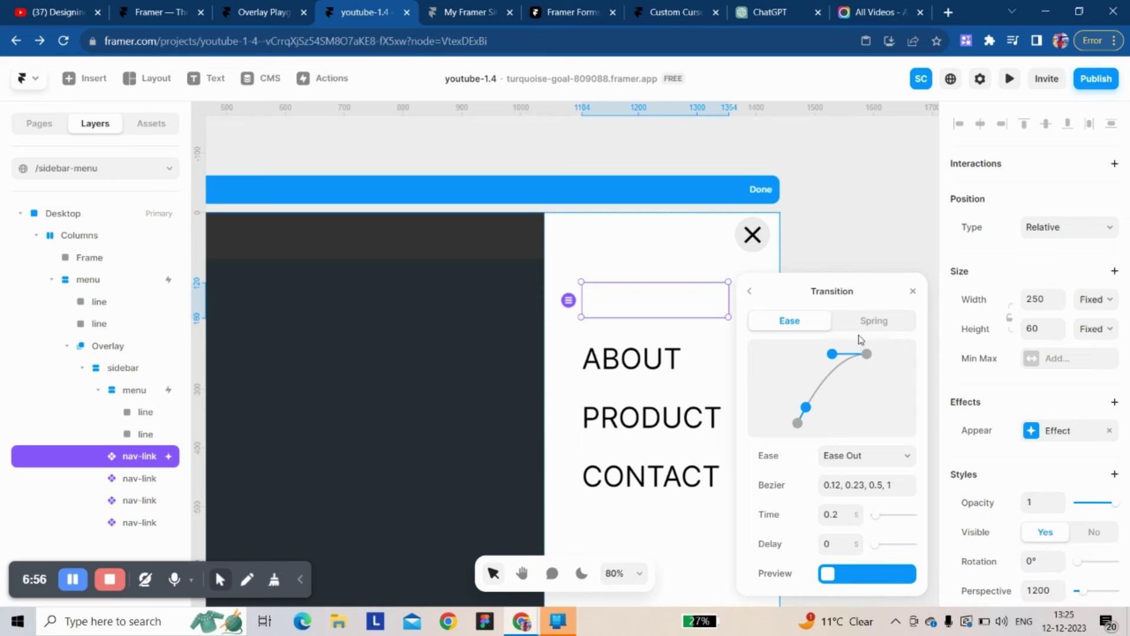
click(913, 291)
right_click(1042, 439)
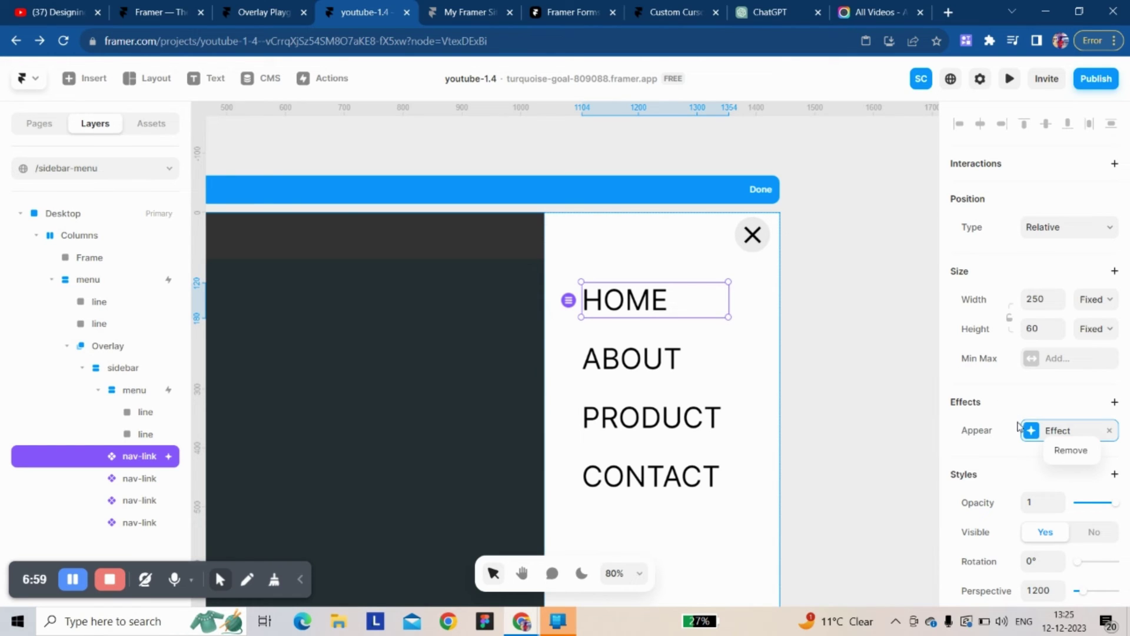
click(995, 438)
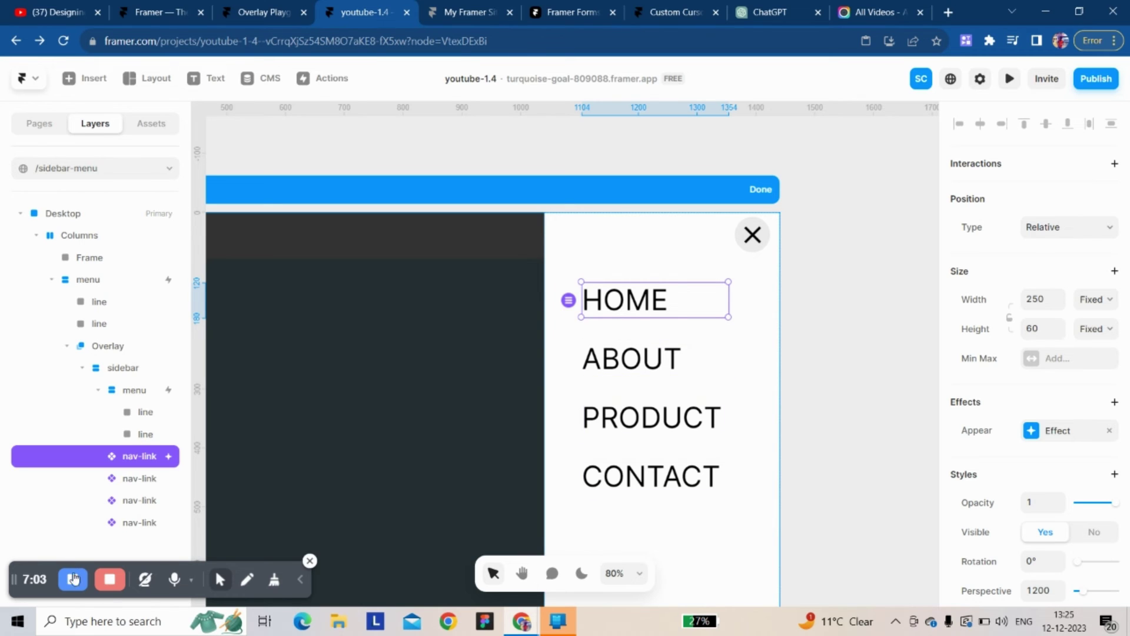
Preview the page and test the sidebar's opening and closing and the link animations repeatedly.
click(309, 556)
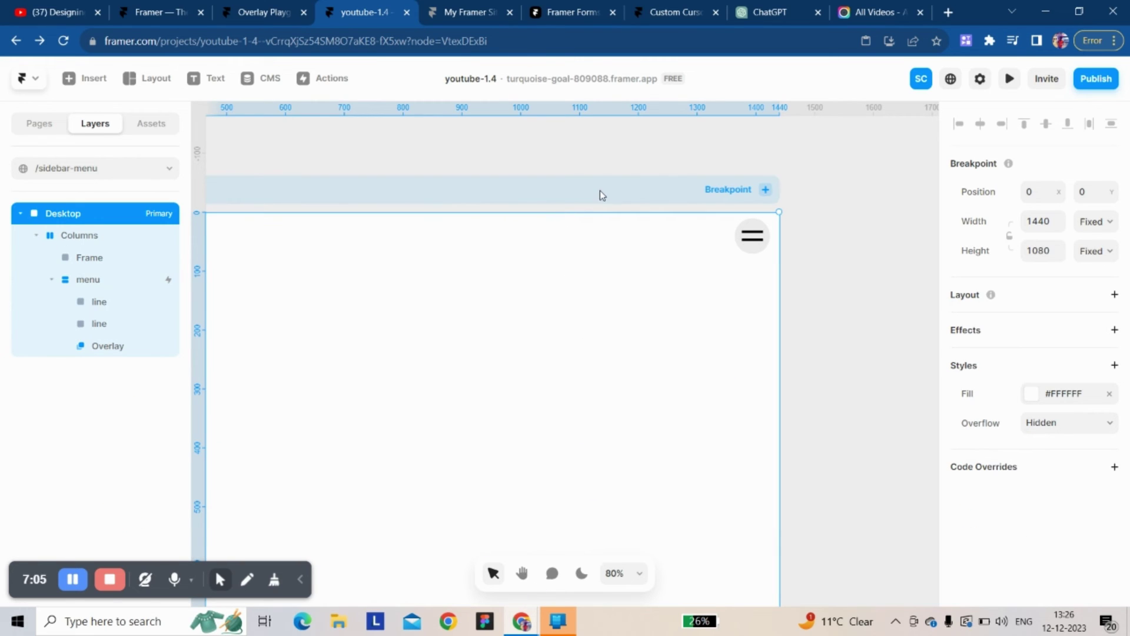
click(1008, 80)
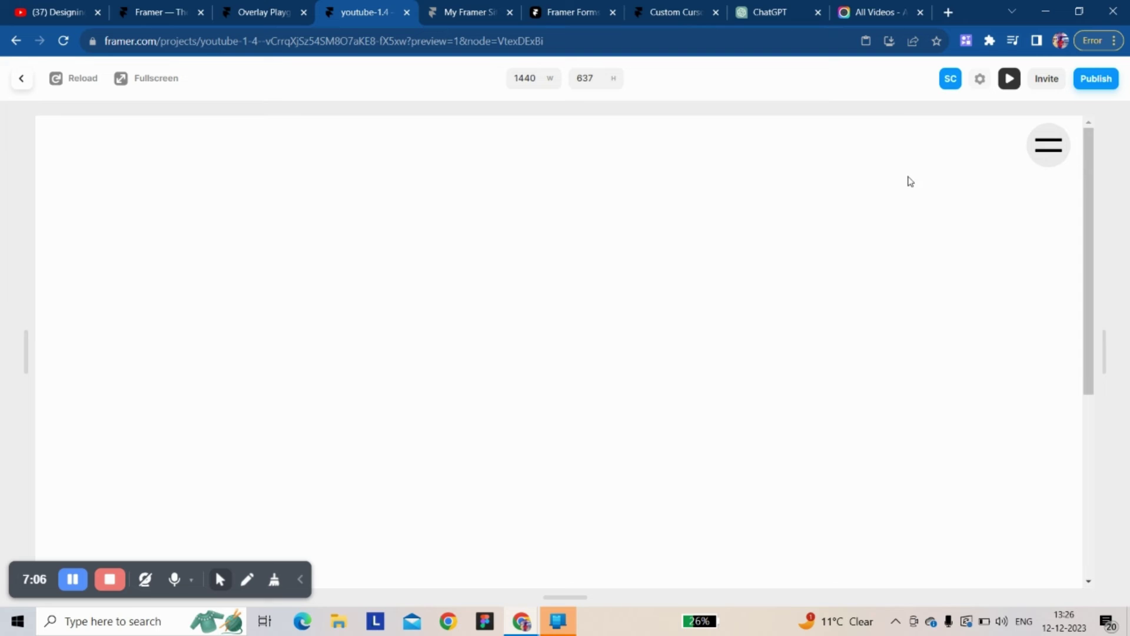
click(1037, 150)
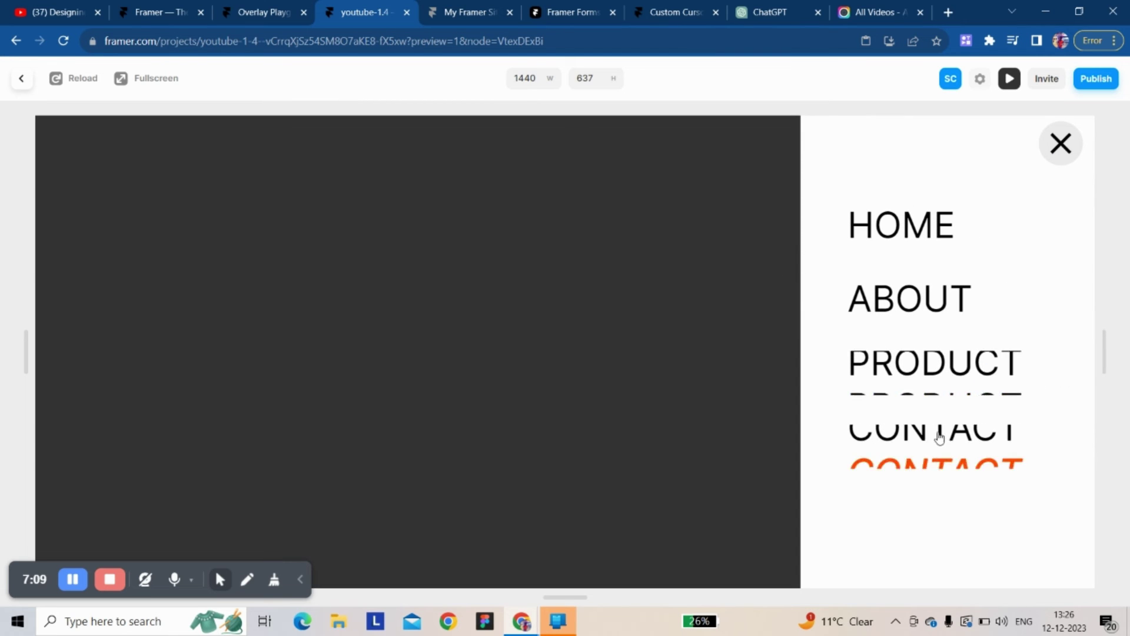
click(1052, 157)
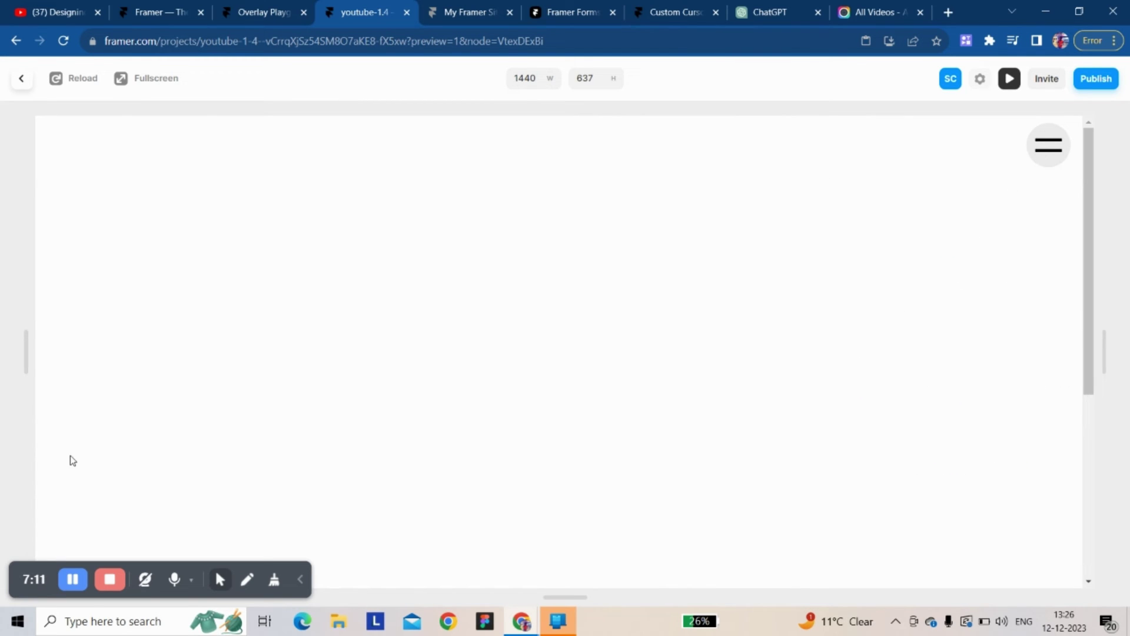
click(1039, 150)
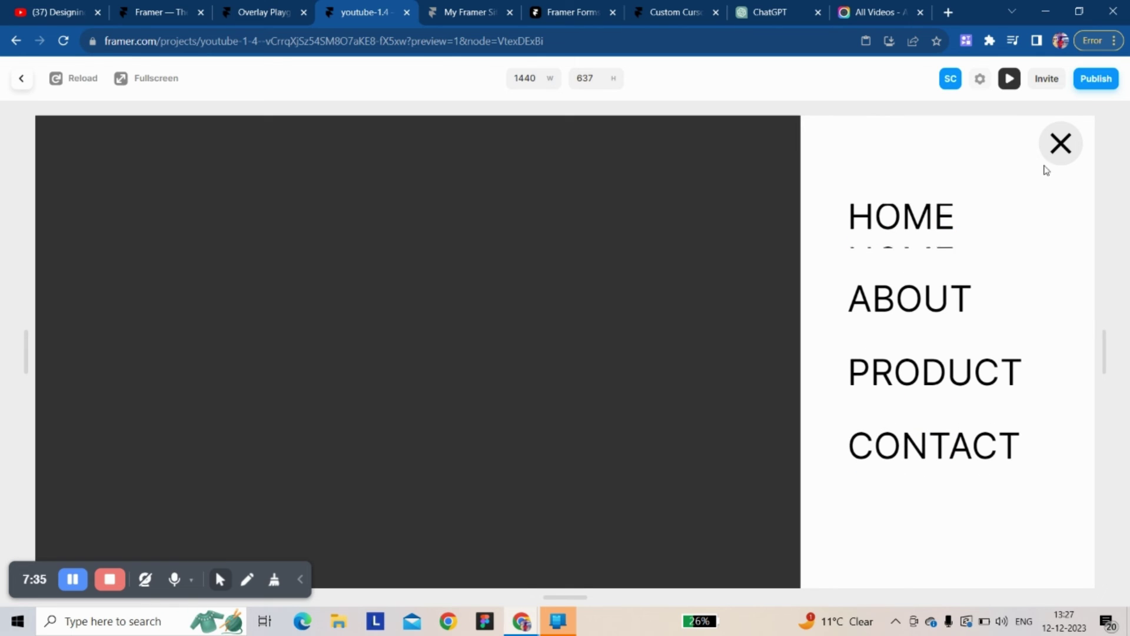
click(1061, 148)
click(21, 80)
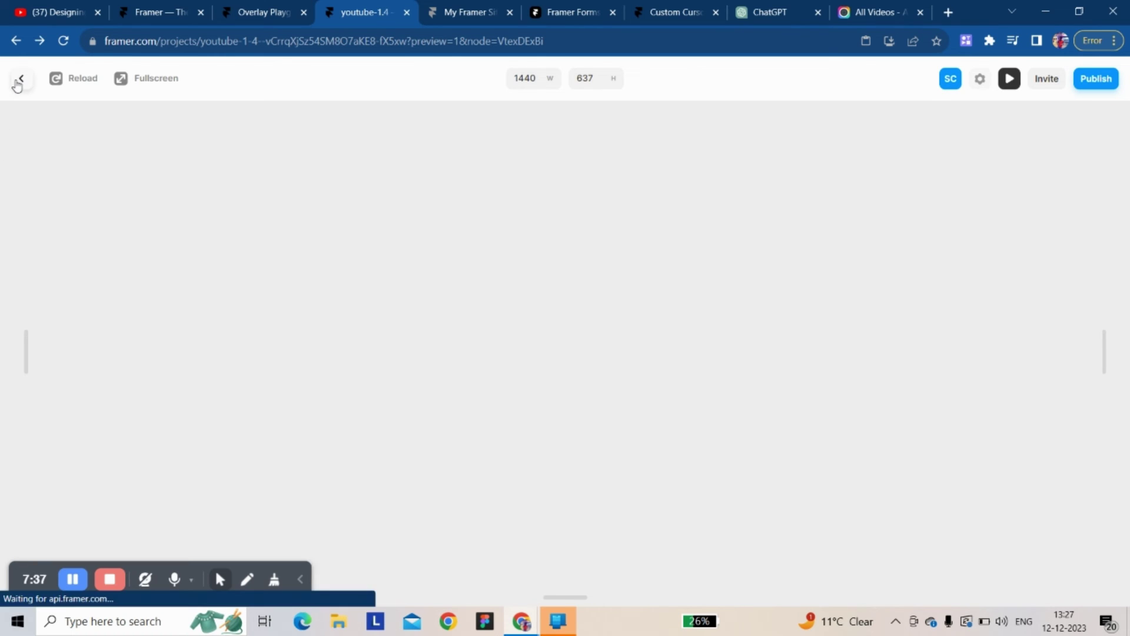
click(1009, 80)
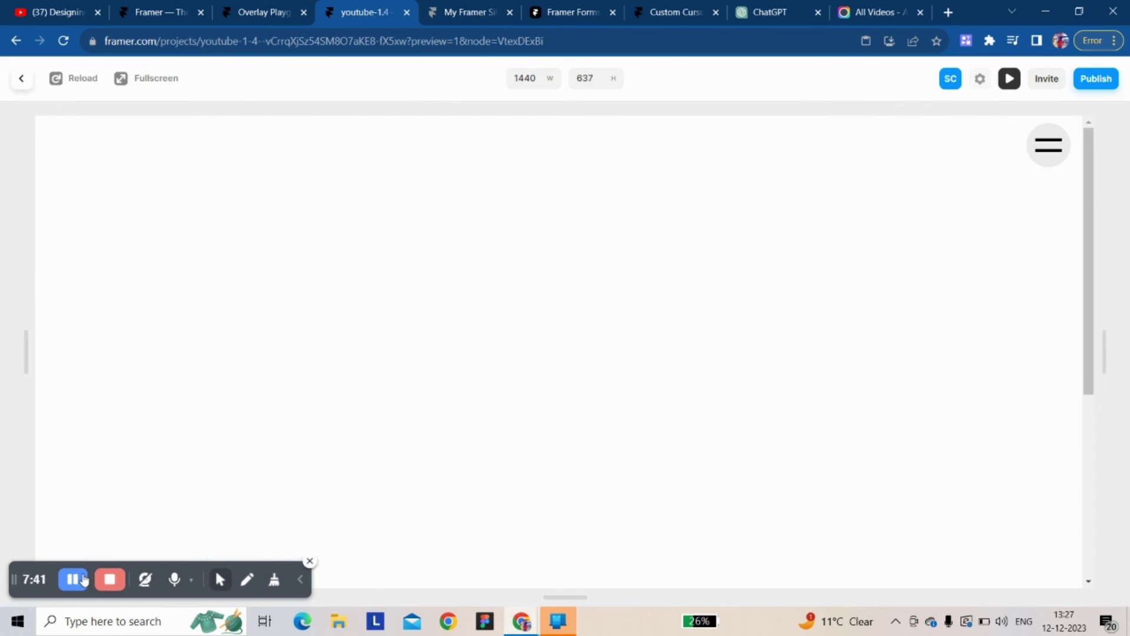
click(1037, 149)
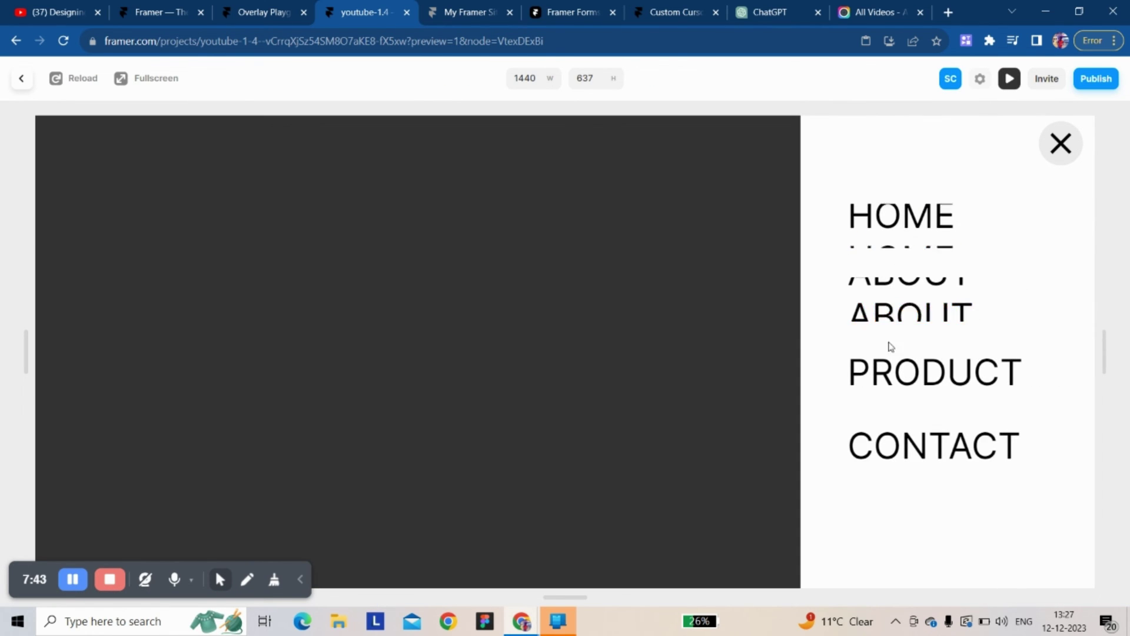
Test the sidebar in the preview, dismissing it from the dark backdrop and reopening it from the hamburger icon, and return to the editor.
click(464, 327)
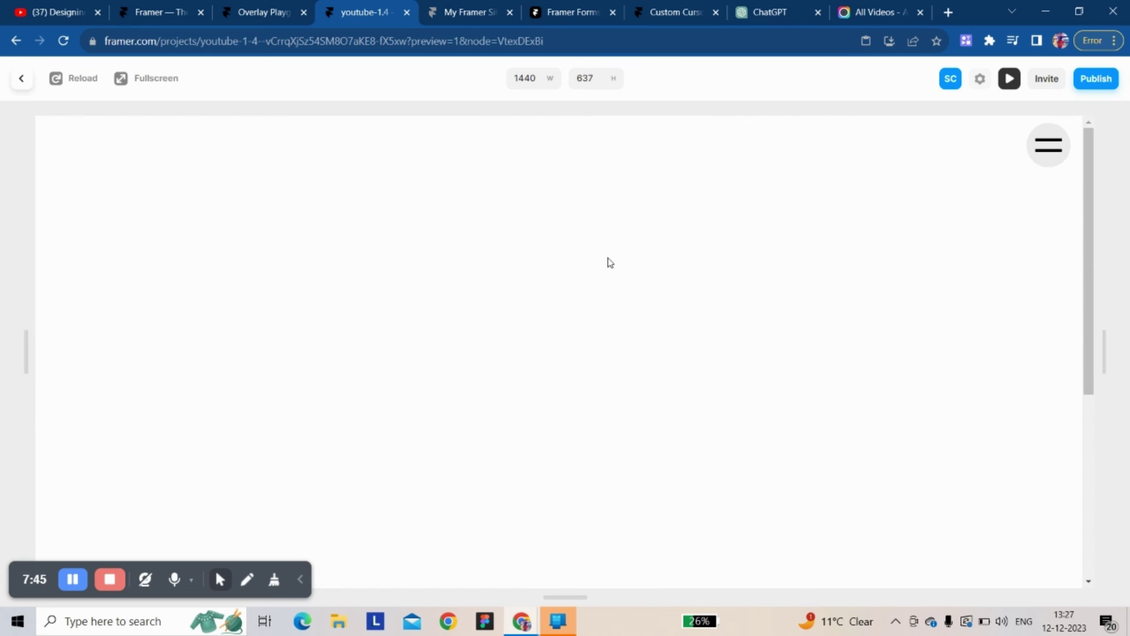
click(1037, 150)
click(1039, 152)
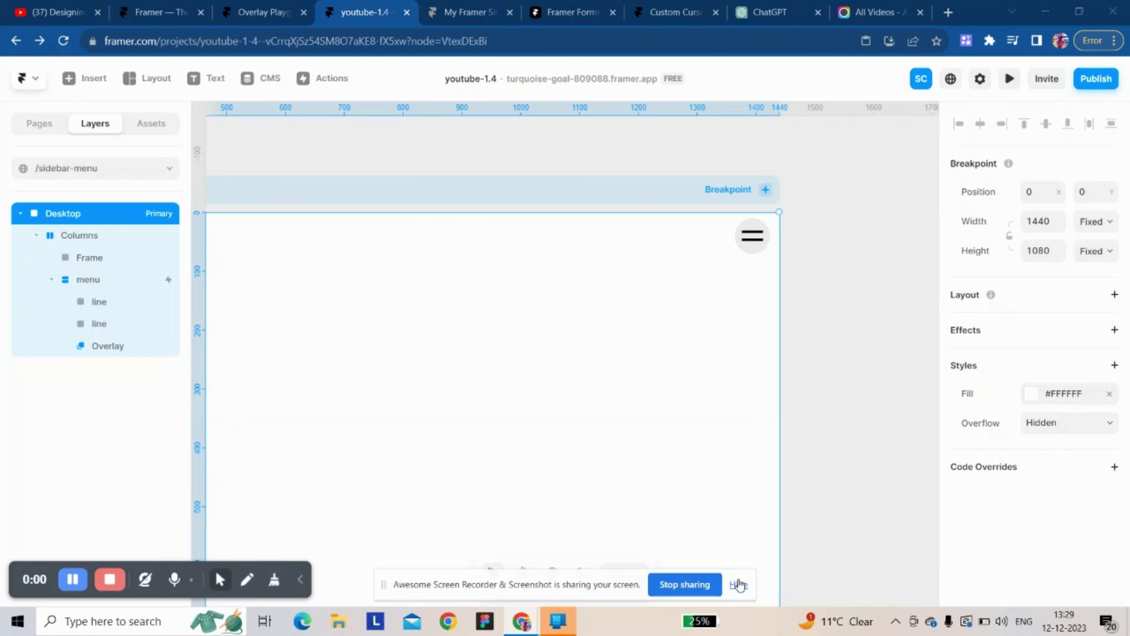
click(739, 584)
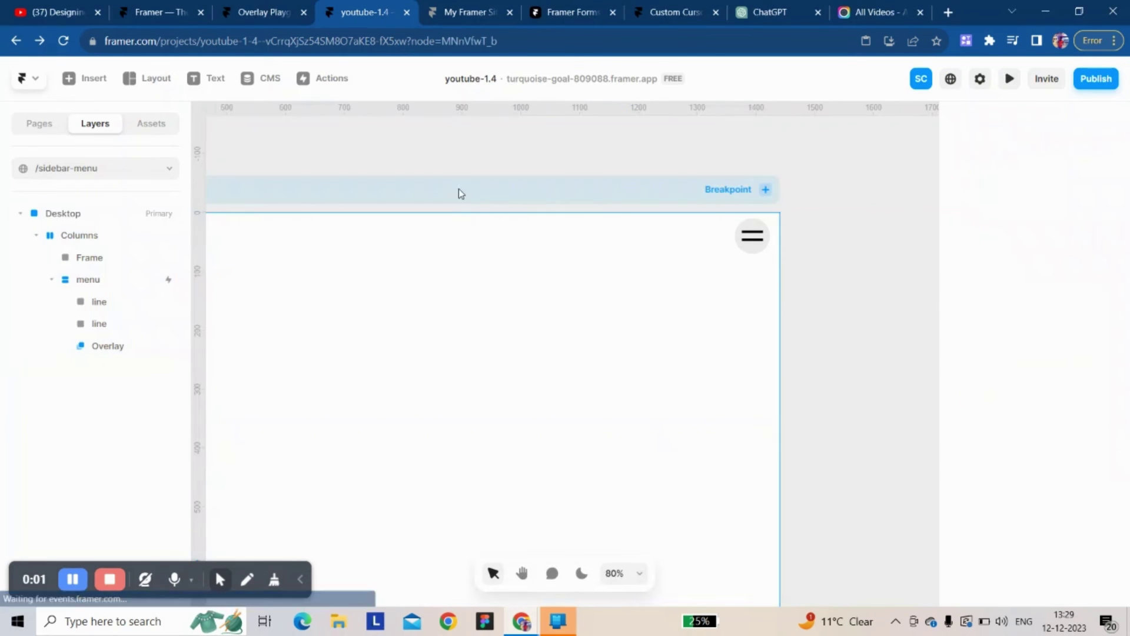
click(1009, 79)
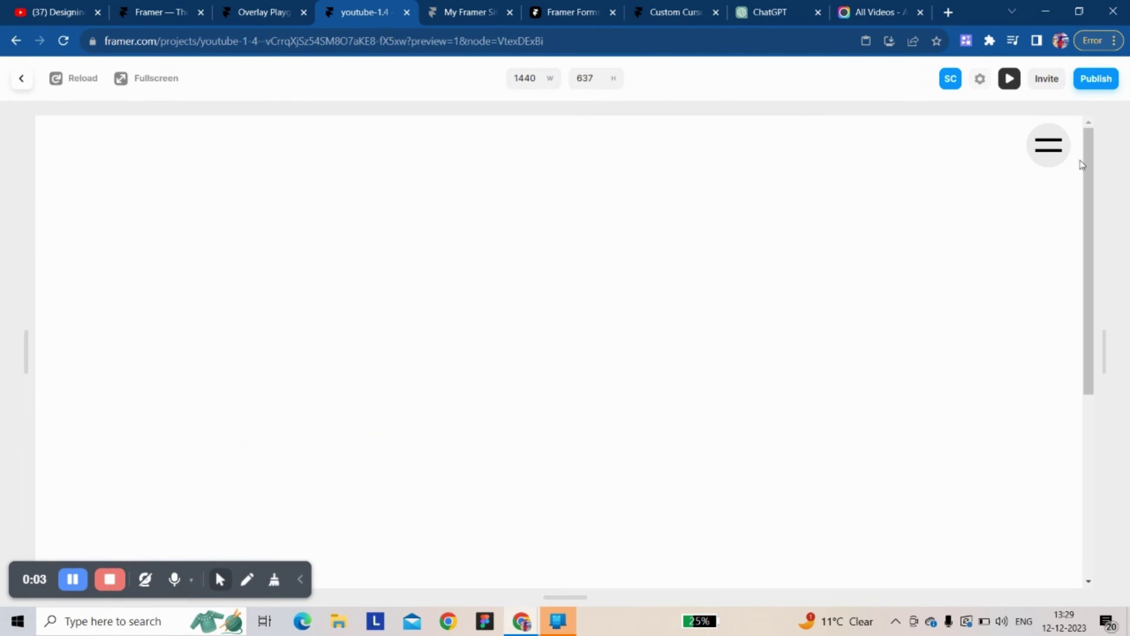
click(1041, 145)
click(21, 79)
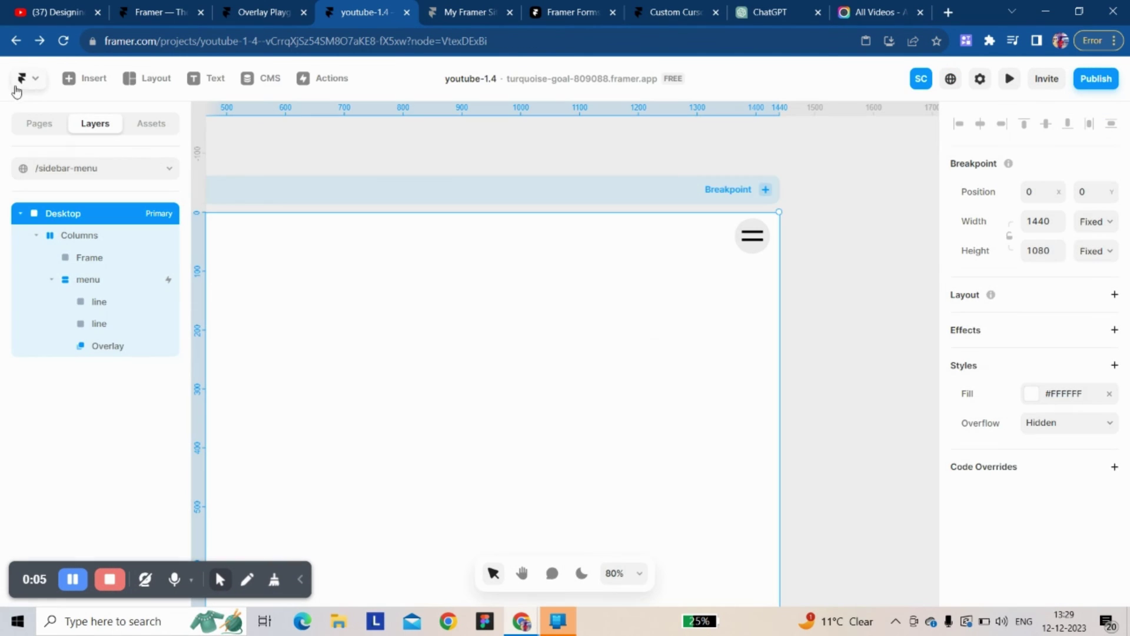
Remove the fill from the sidebar's Overlay and finish editing the overlay.
click(108, 346)
click(1030, 254)
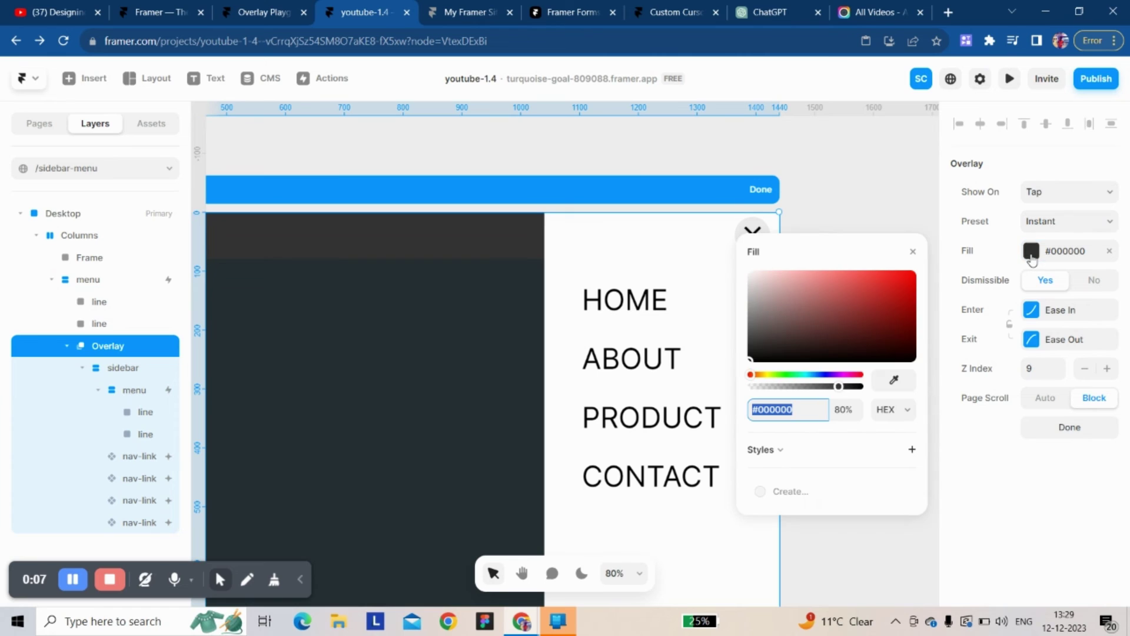
click(1110, 251)
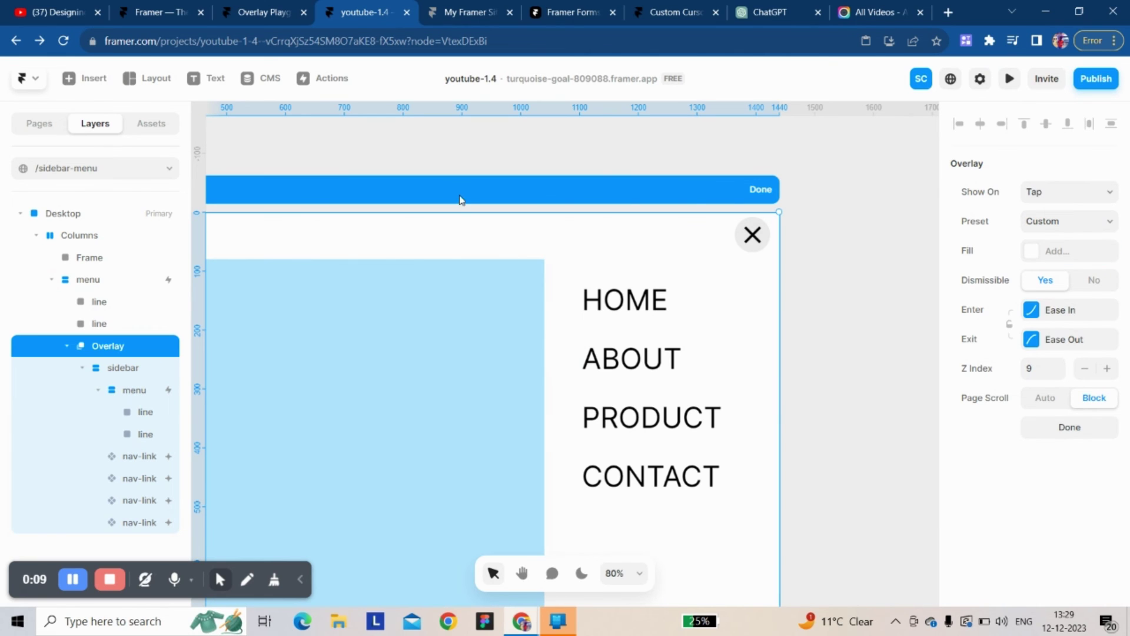
click(755, 193)
click(490, 197)
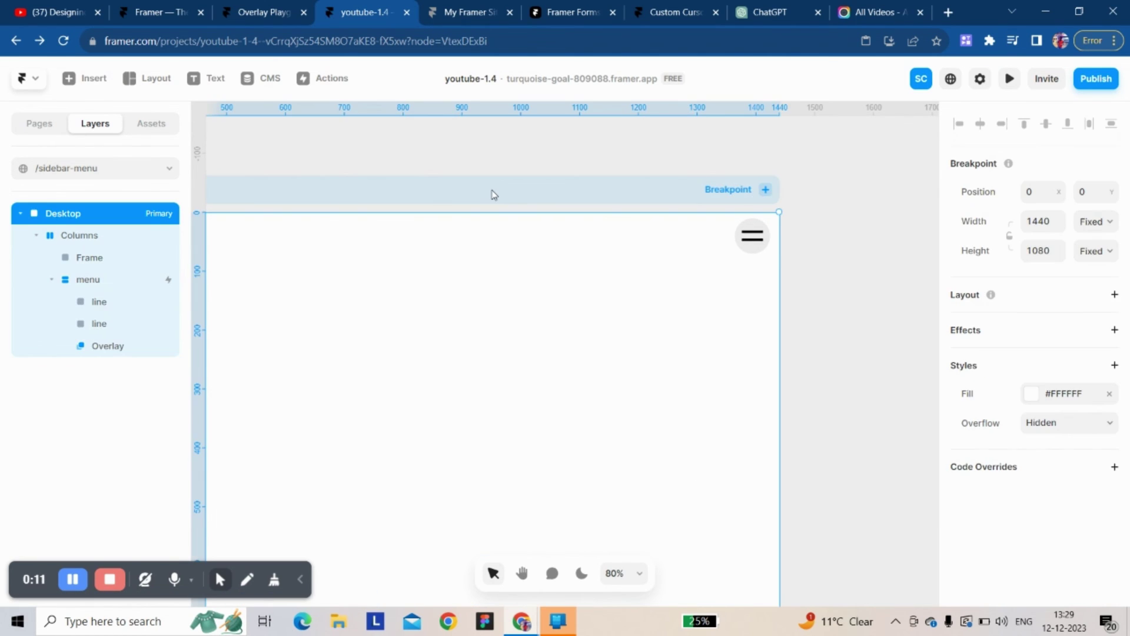
Preview the page, open the sidebar from the hamburger icon to check the backdrop, and return to the editor.
click(1009, 79)
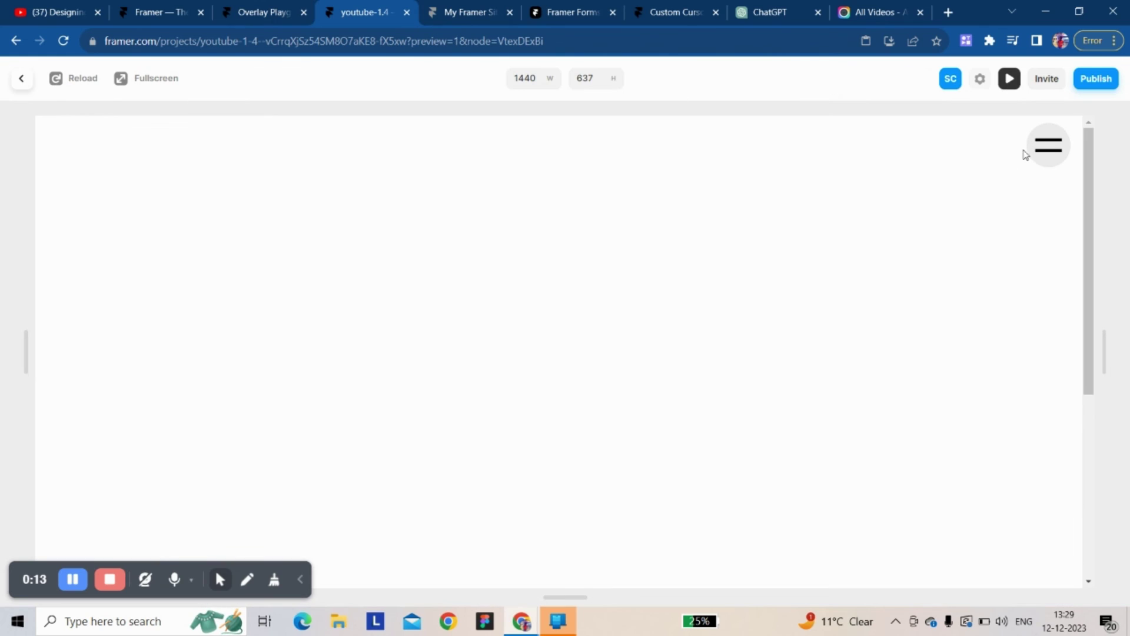
click(1043, 148)
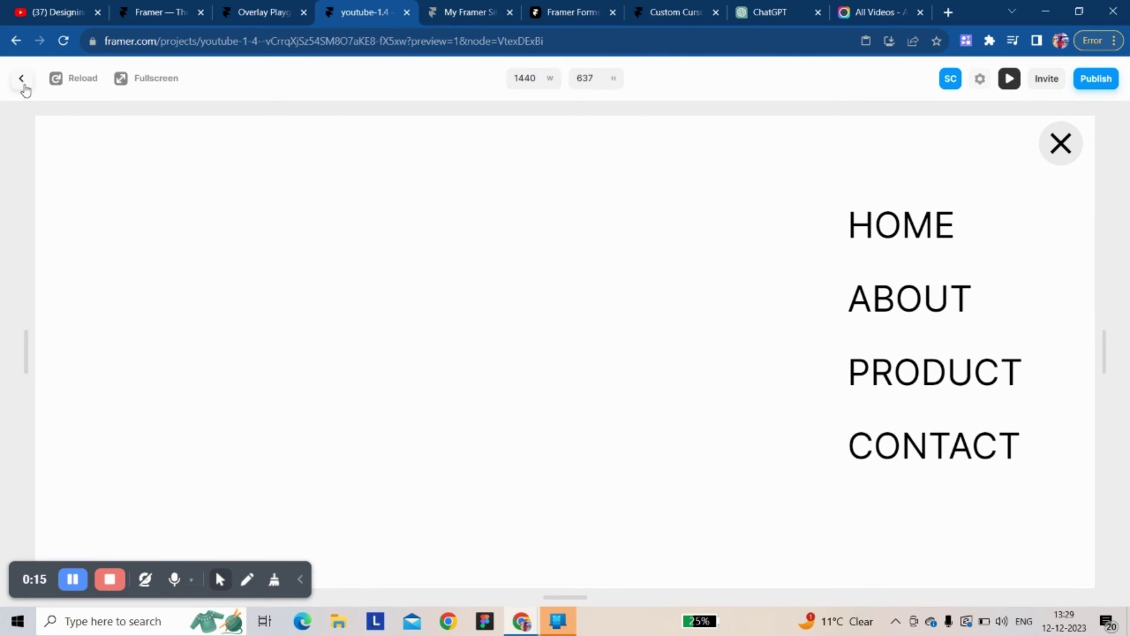
click(21, 79)
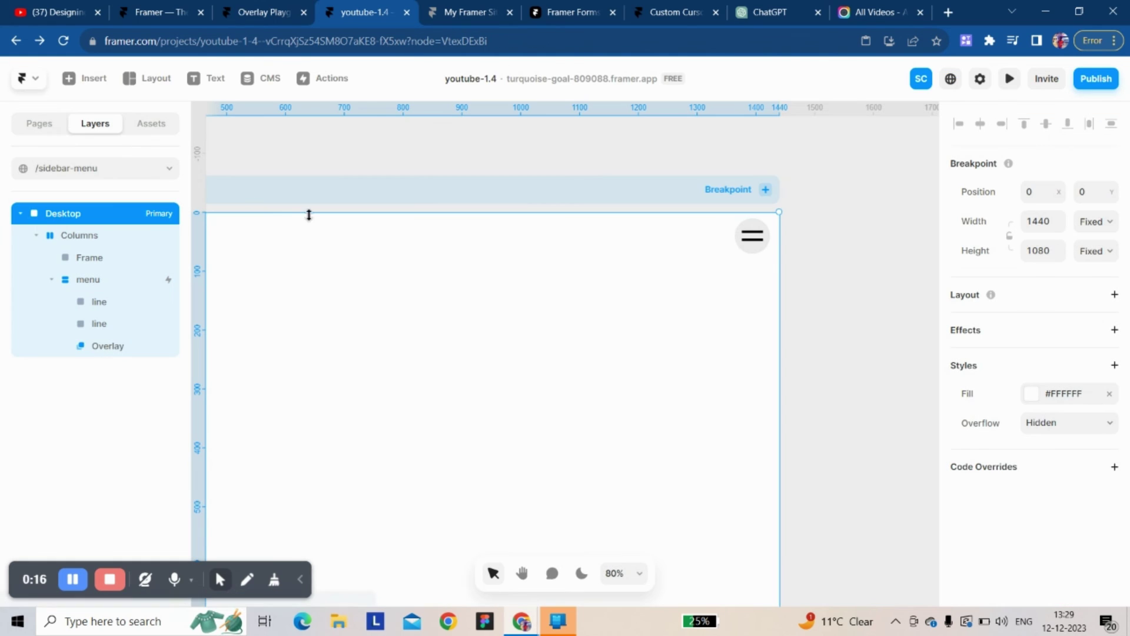
Change the Desktop breakpoint's fill to the light grey #E0E0E0.
click(1031, 393)
drag(786, 370, 736, 367)
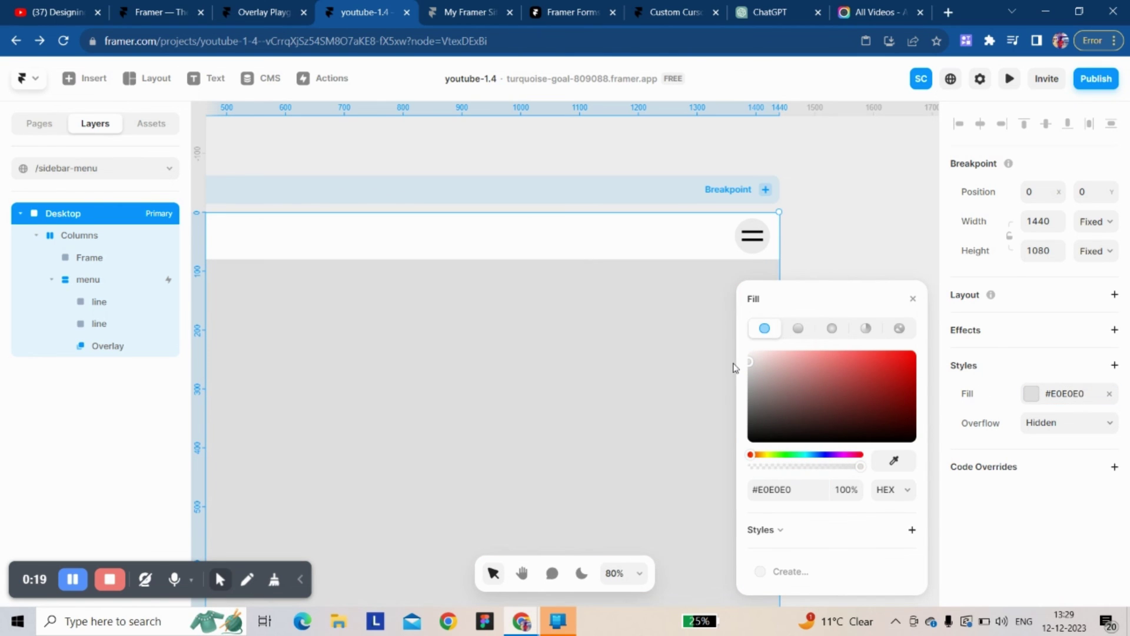
Rename the Columns layer as navbar.
click(93, 235)
double_click(94, 236)
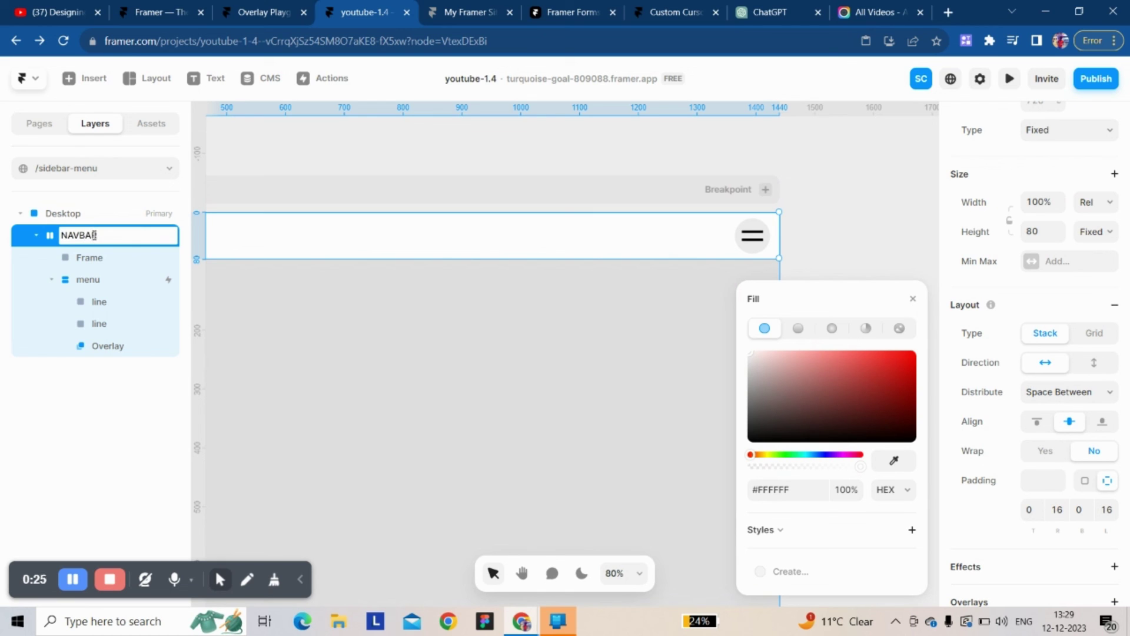
key(Caps_Lock)
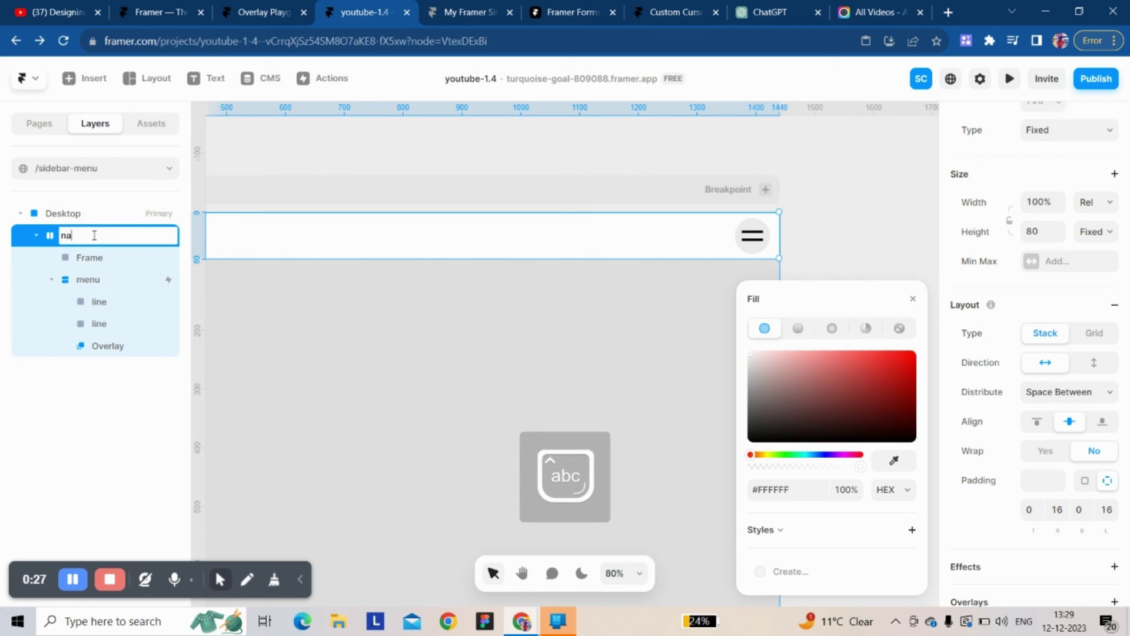
text(navbar)
click(303, 191)
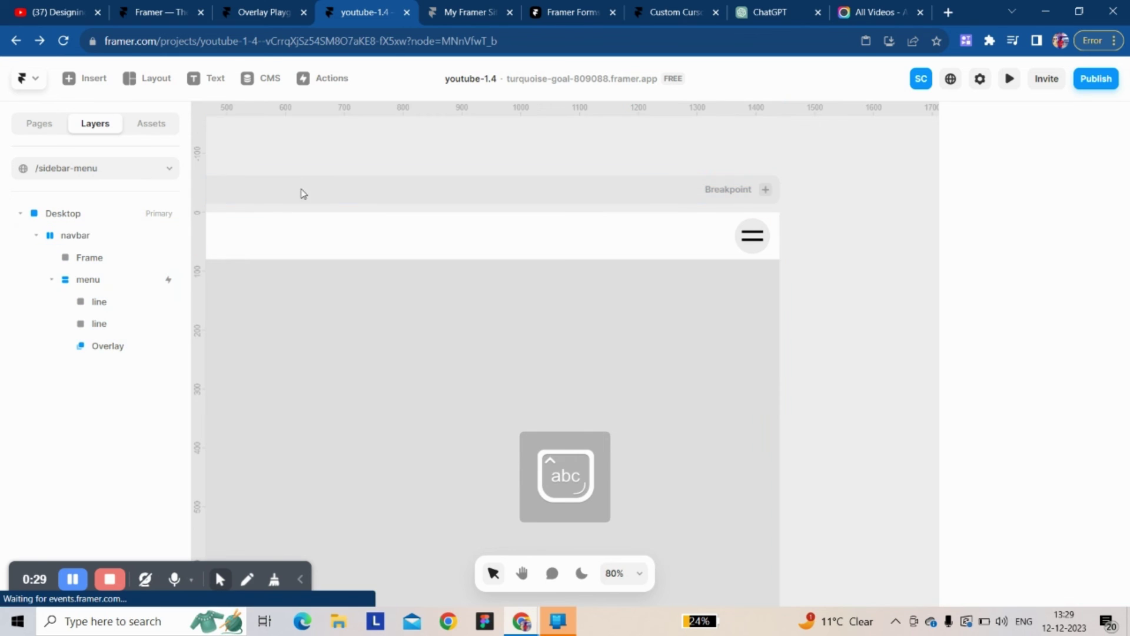
Remove the white fill from the navbar and select the Desktop breakpoint.
click(305, 230)
scroll(1030, 347, down, 5)
scroll(1035, 347, down, 1)
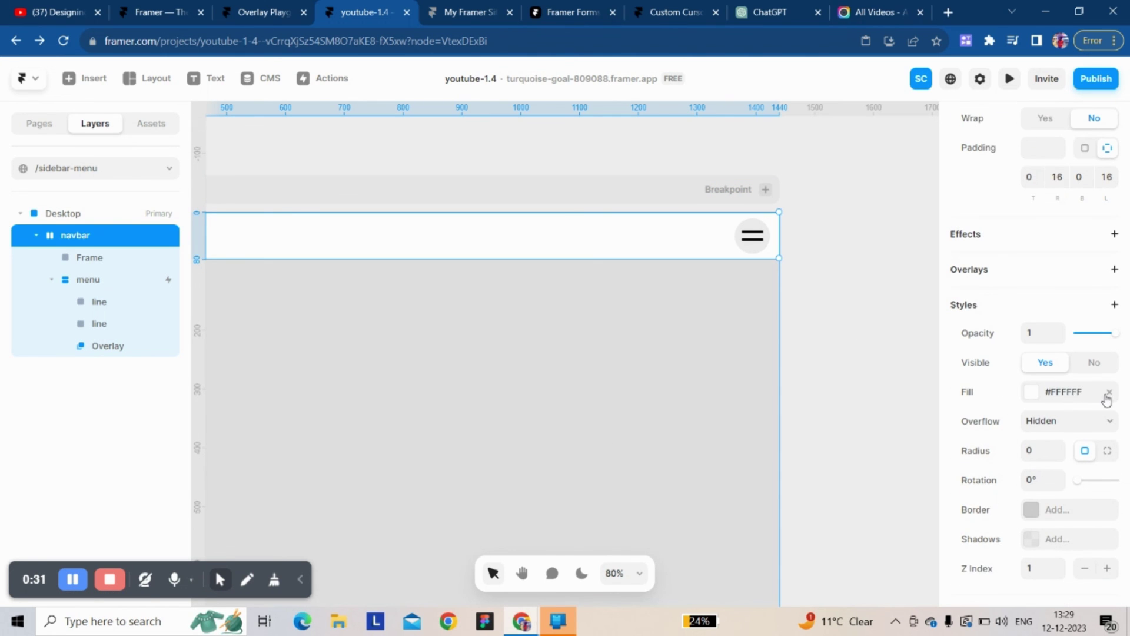
click(1107, 392)
click(527, 197)
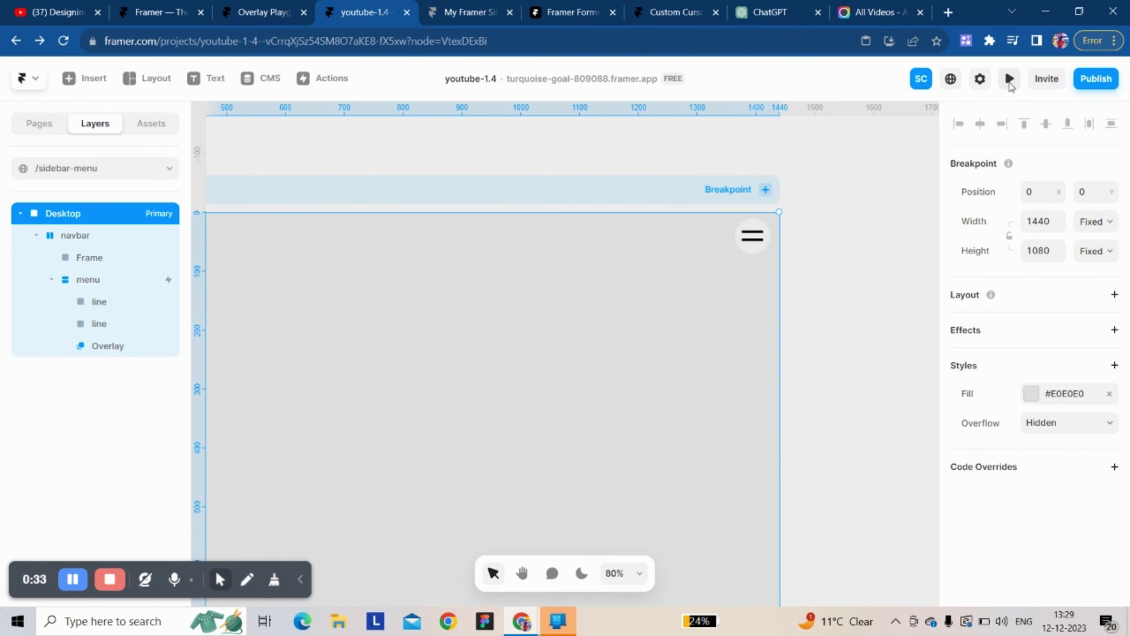
Preview the transparent navbar on the grey page with the sidebar opened, and return to the editor.
click(1010, 80)
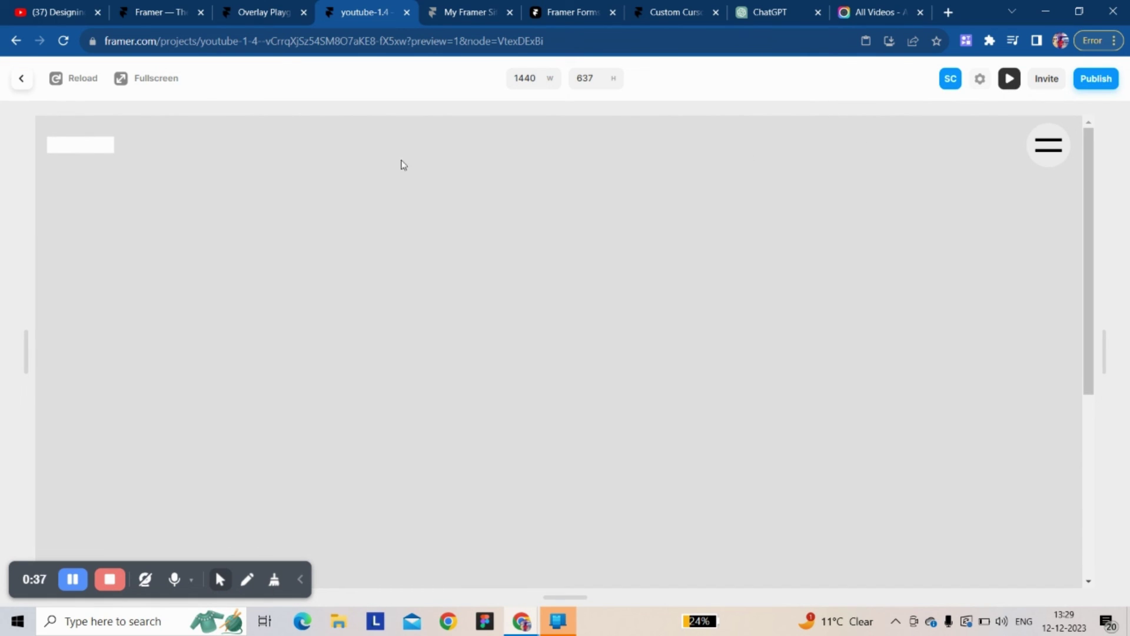
click(1057, 155)
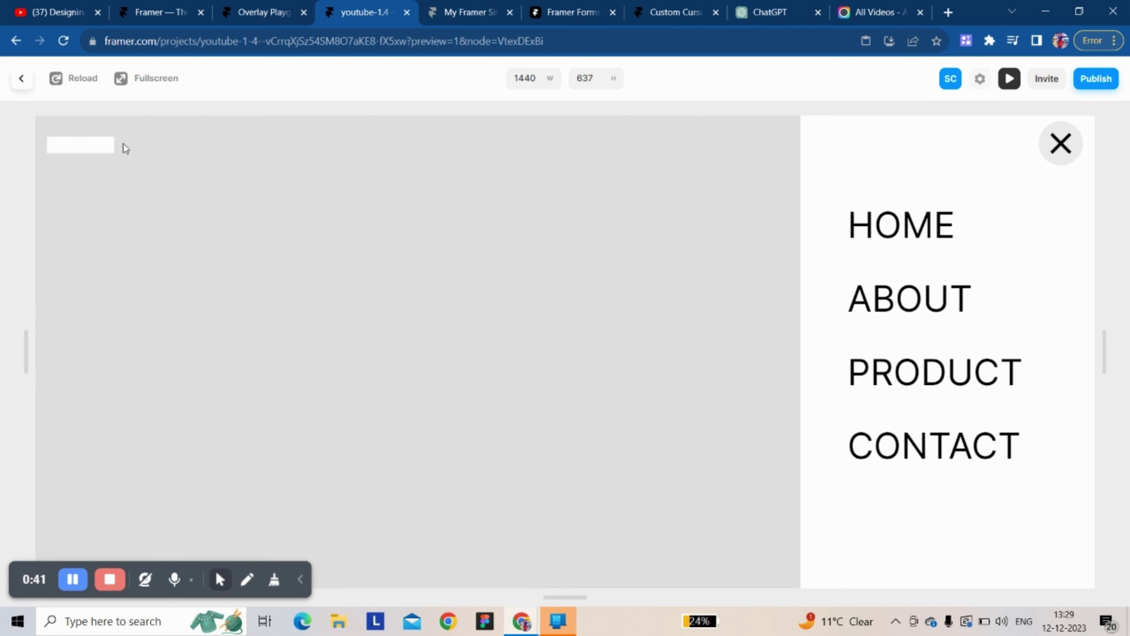
click(21, 79)
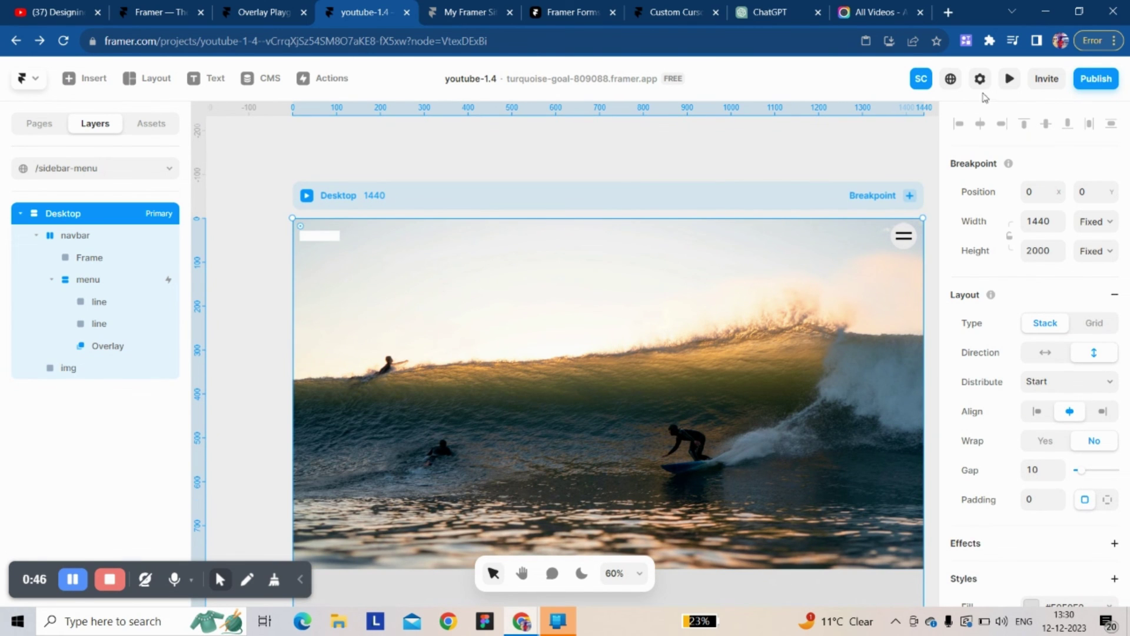
Preview the page with the surfing image, opening and closing the sidebar and scrolling the page under the fixed navbar.
click(1009, 79)
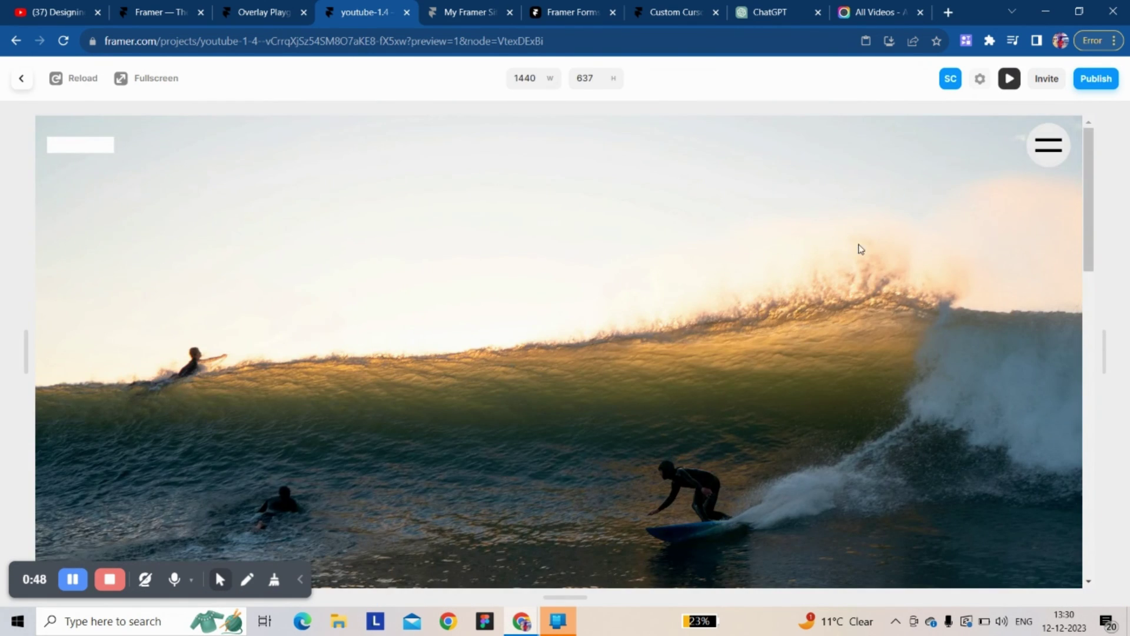
click(1045, 152)
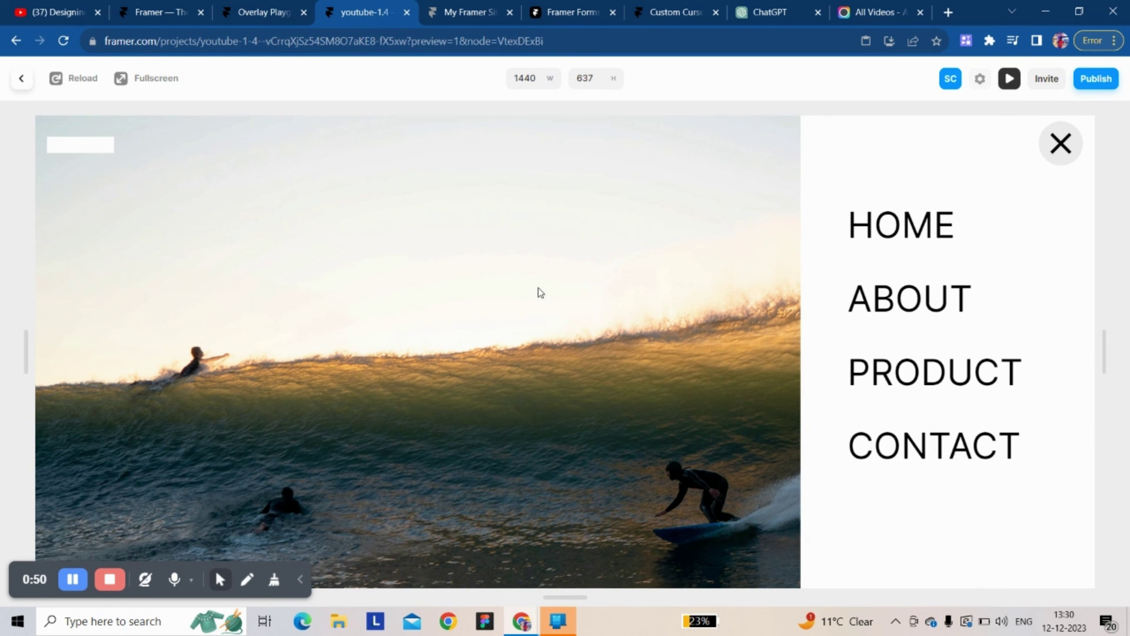
click(1060, 144)
scroll(429, 310, down, 5)
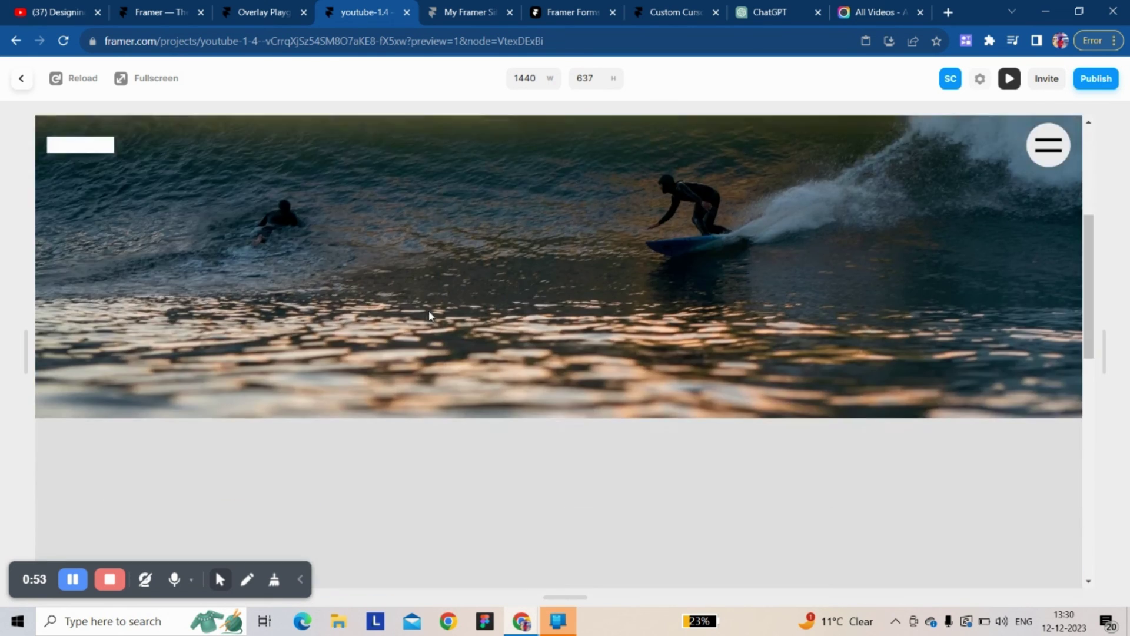
scroll(427, 313, up, 1)
scroll(427, 313, up, 3)
click(21, 80)
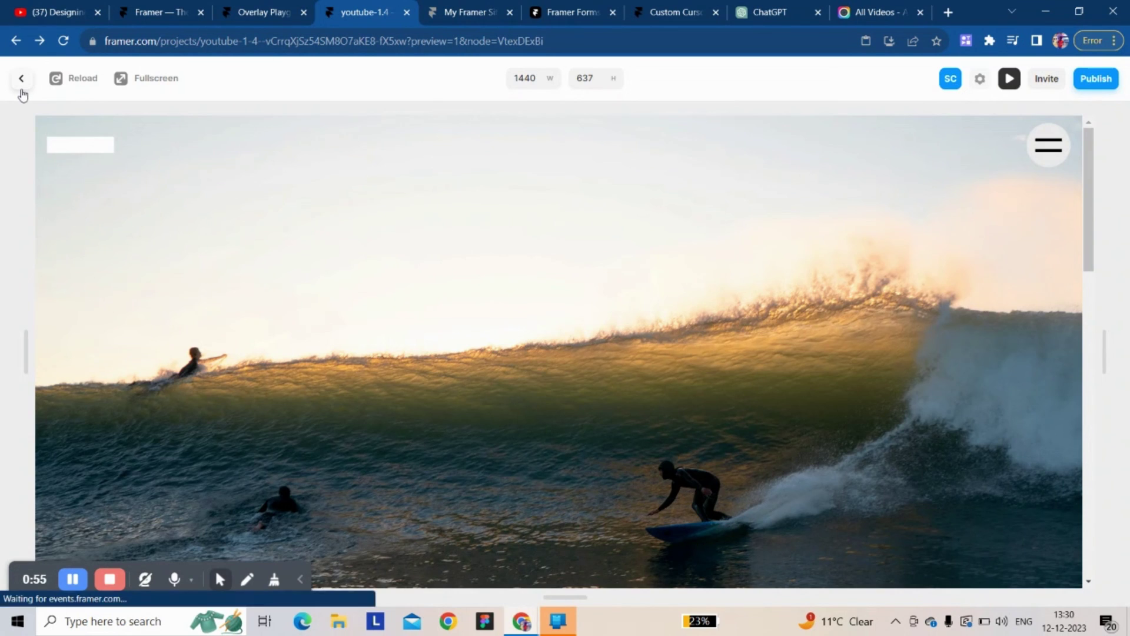
Set the Overlay's Page Scroll to Auto and finish editing the overlay.
click(135, 352)
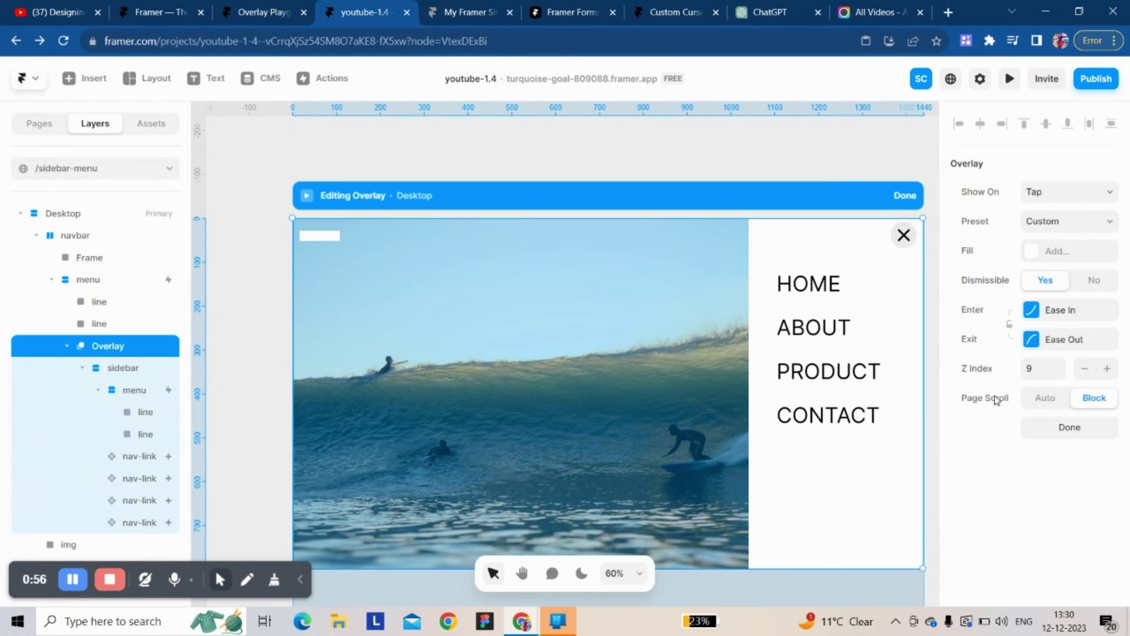
click(1056, 401)
click(905, 194)
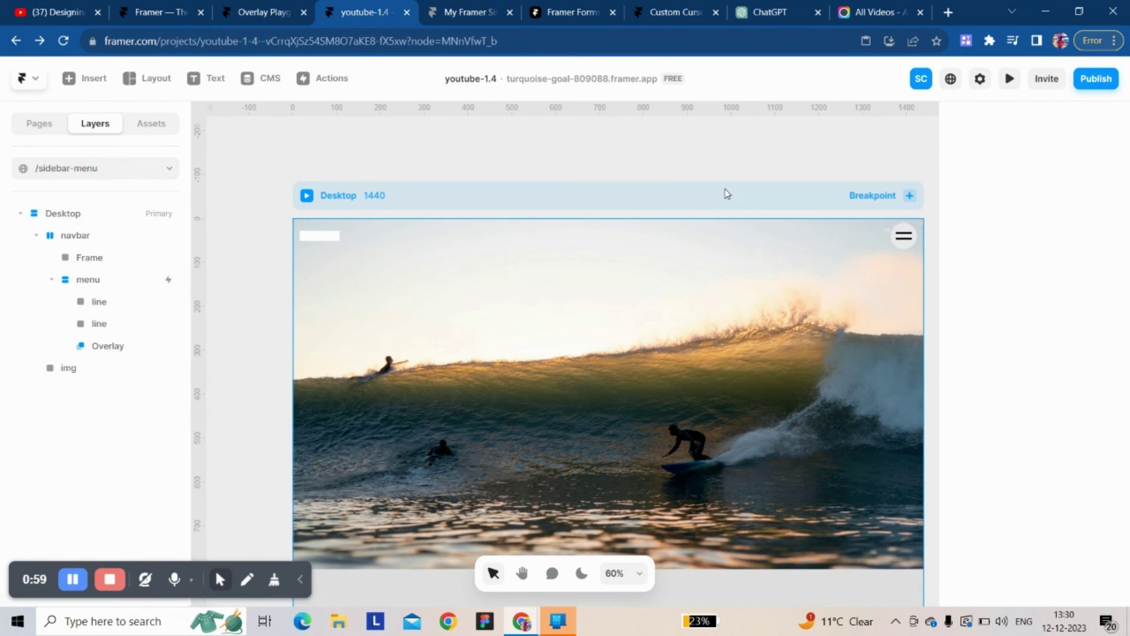
Preview the page and test scrolling it down and up while the sidebar is open.
click(1010, 80)
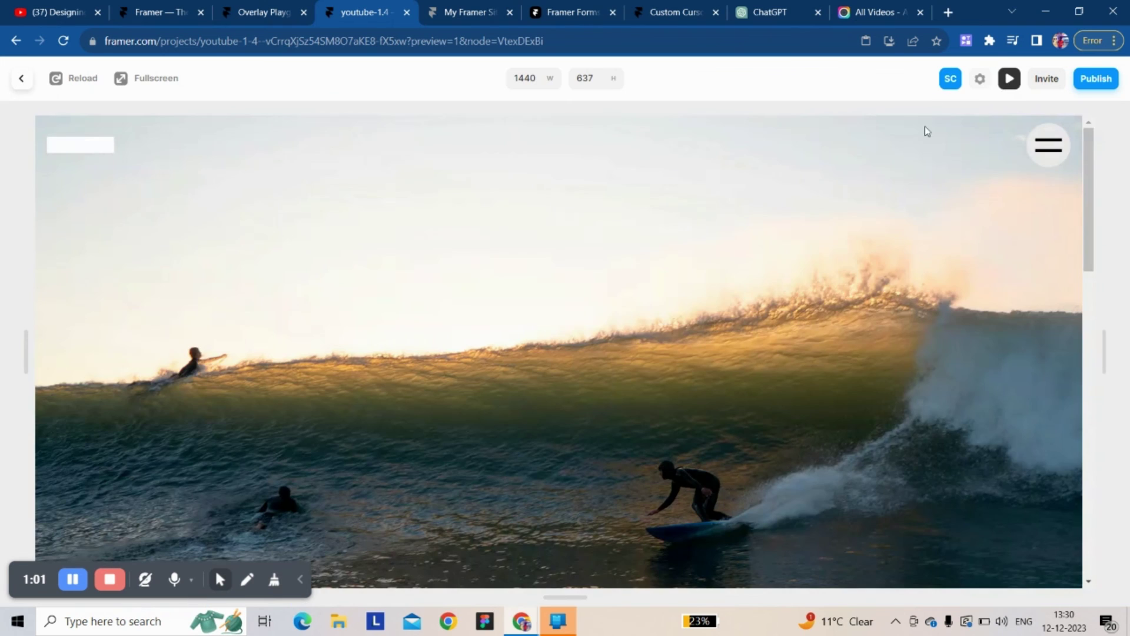
click(1049, 147)
scroll(507, 249, down, 5)
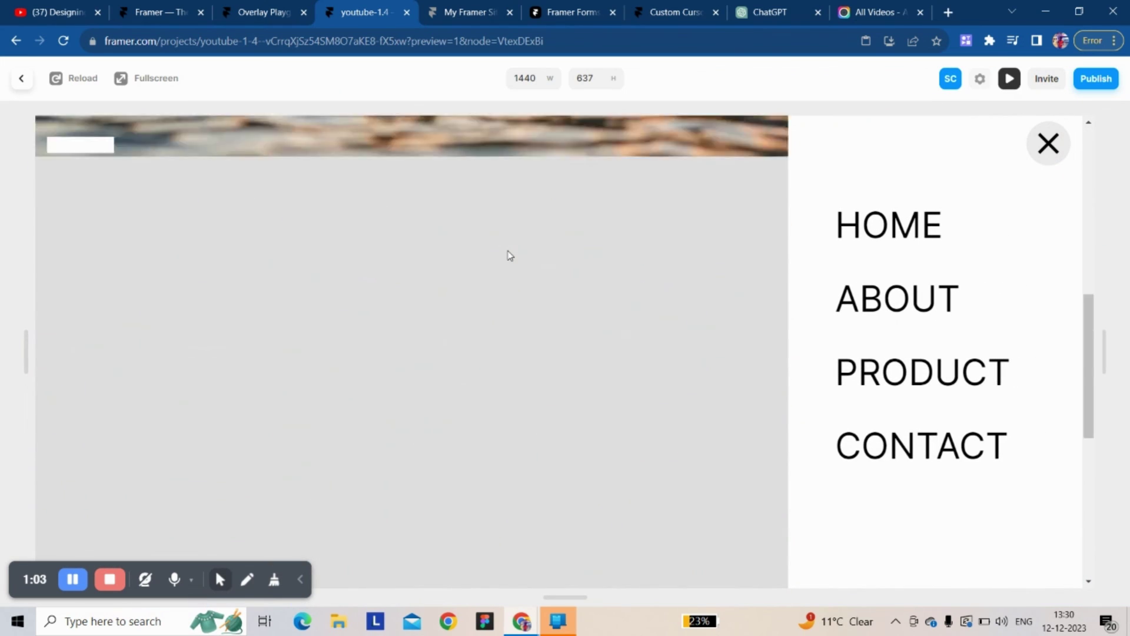
scroll(510, 255, up, 5)
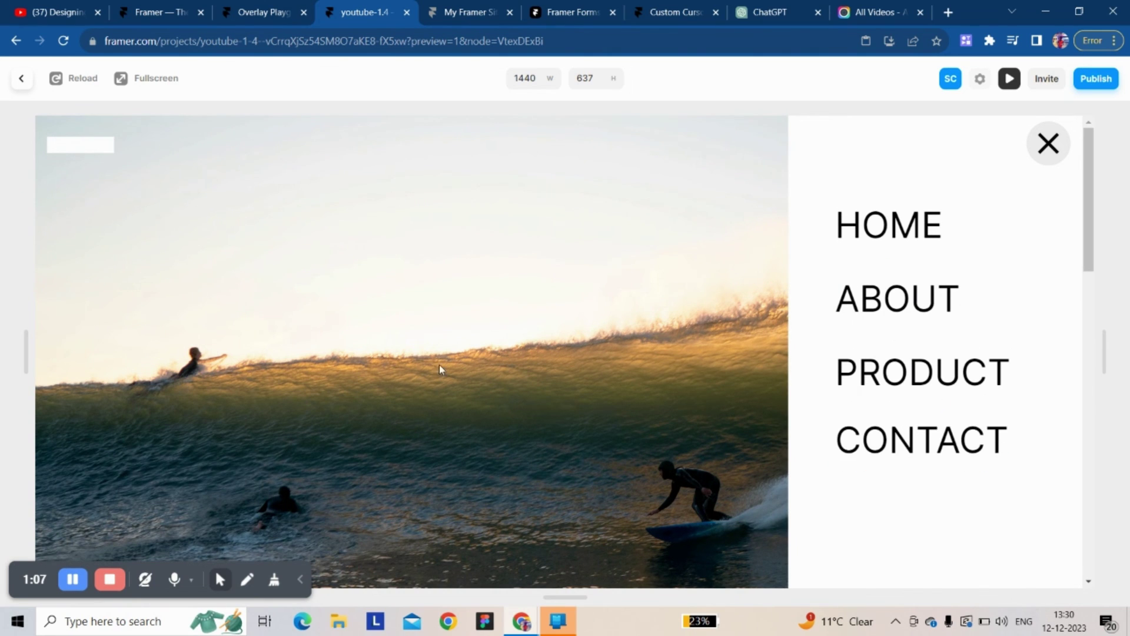
scroll(436, 348, down, 5)
scroll(435, 349, up, 5)
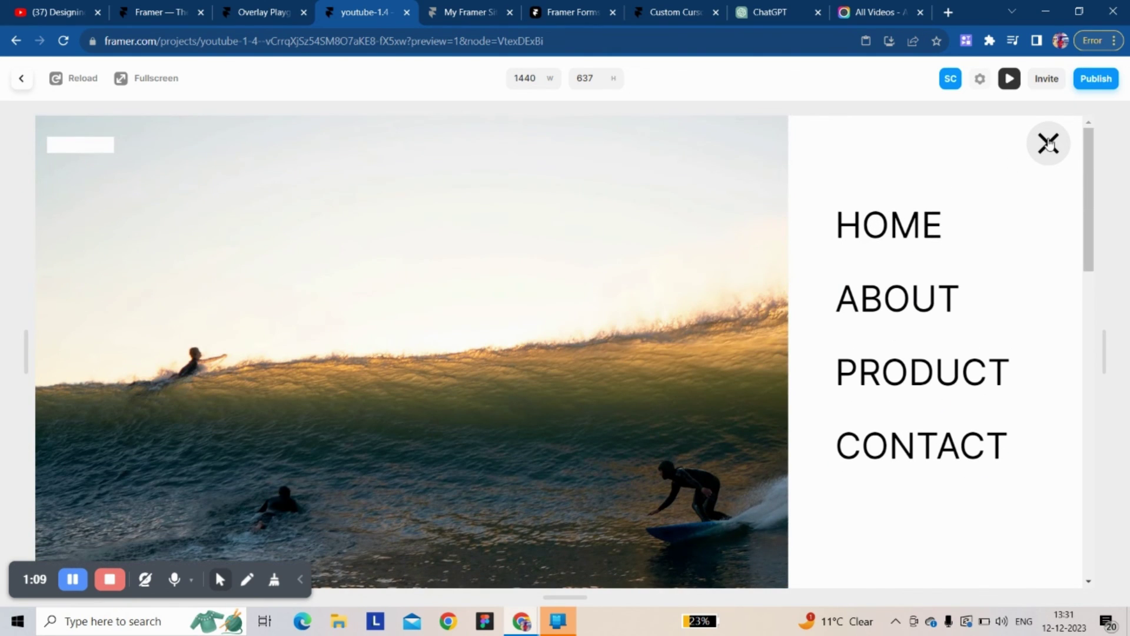